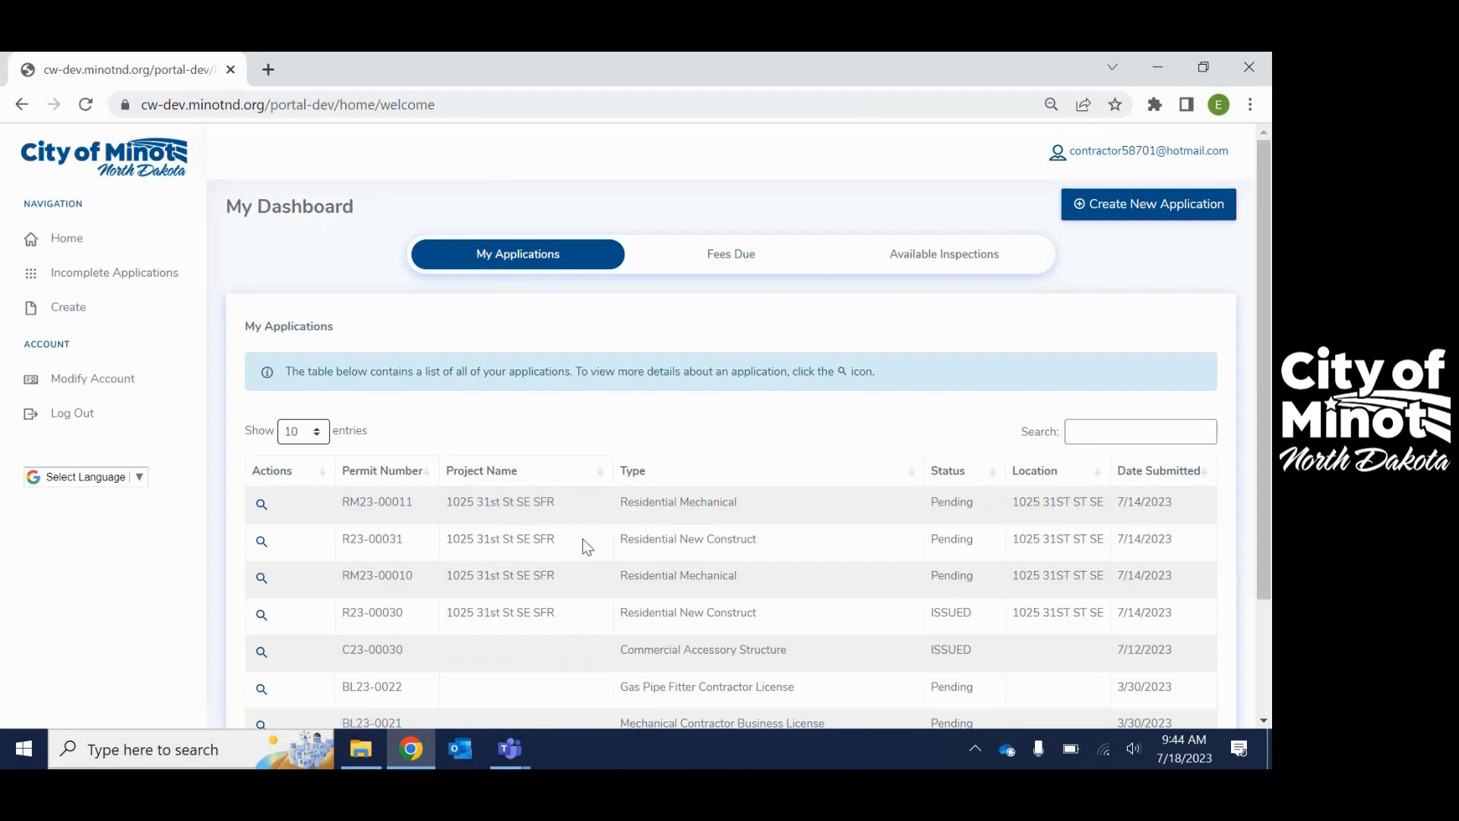
- Review the Fees Due and Available Inspections tabs, then start a new permit application from My Applications
{"action": "scroll", "coordinate": [570, 542], "scroll_direction": "down", "scroll_amount": 1}
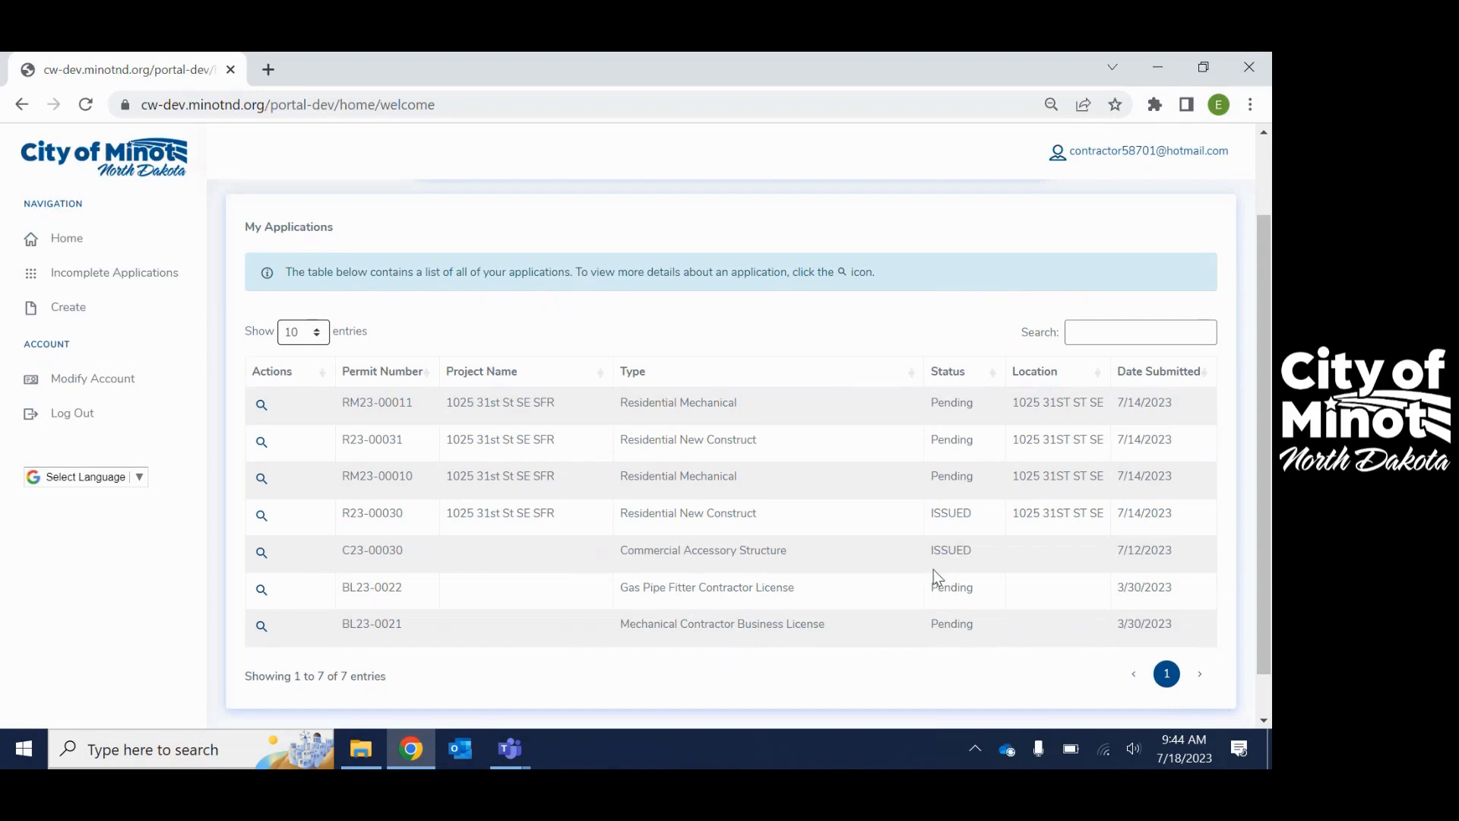
{"action": "scroll", "coordinate": [947, 578], "scroll_direction": "up", "scroll_amount": 3}
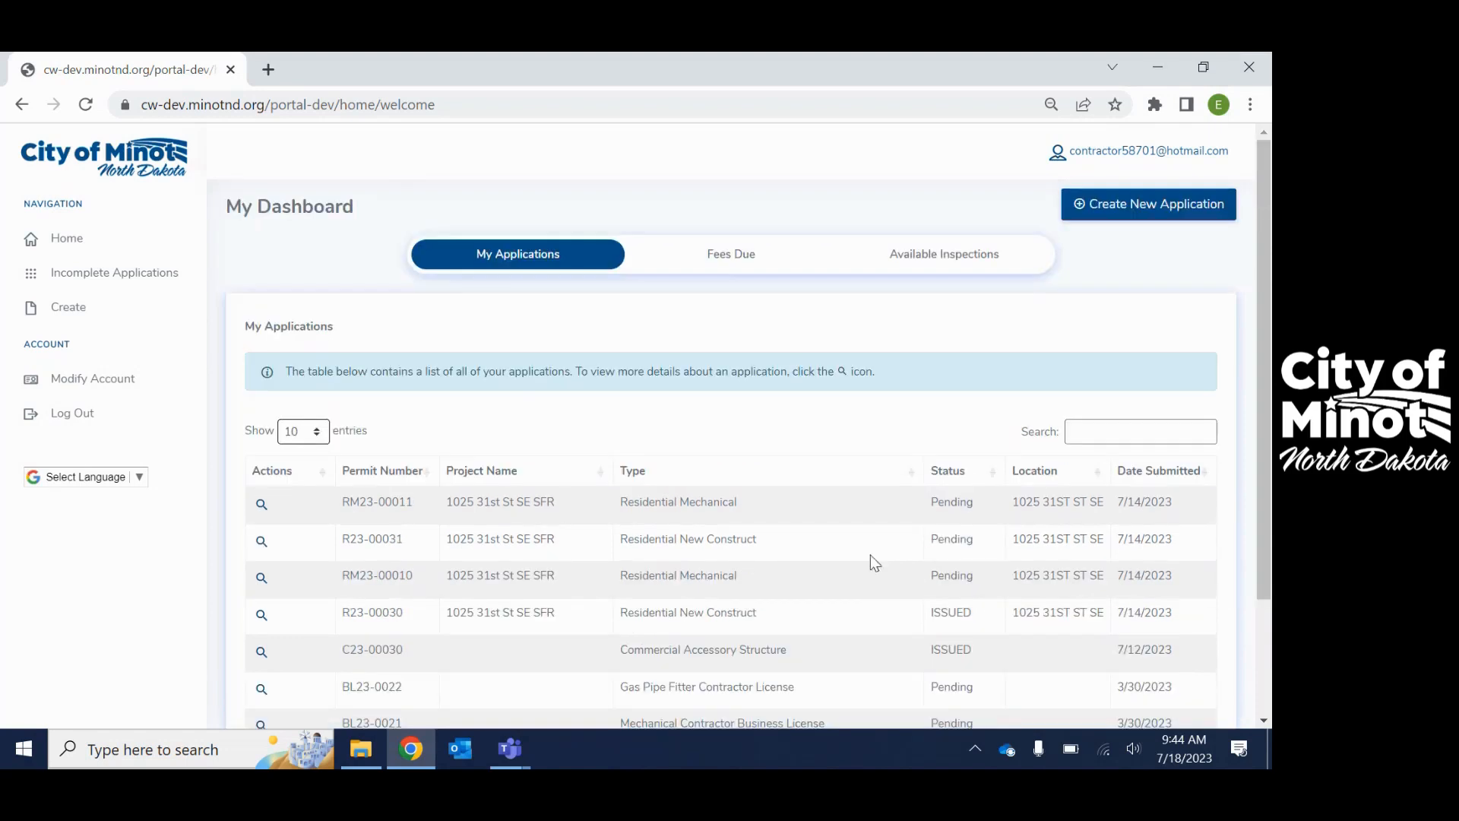
{"action": "left_click", "coordinate": [718, 261]}
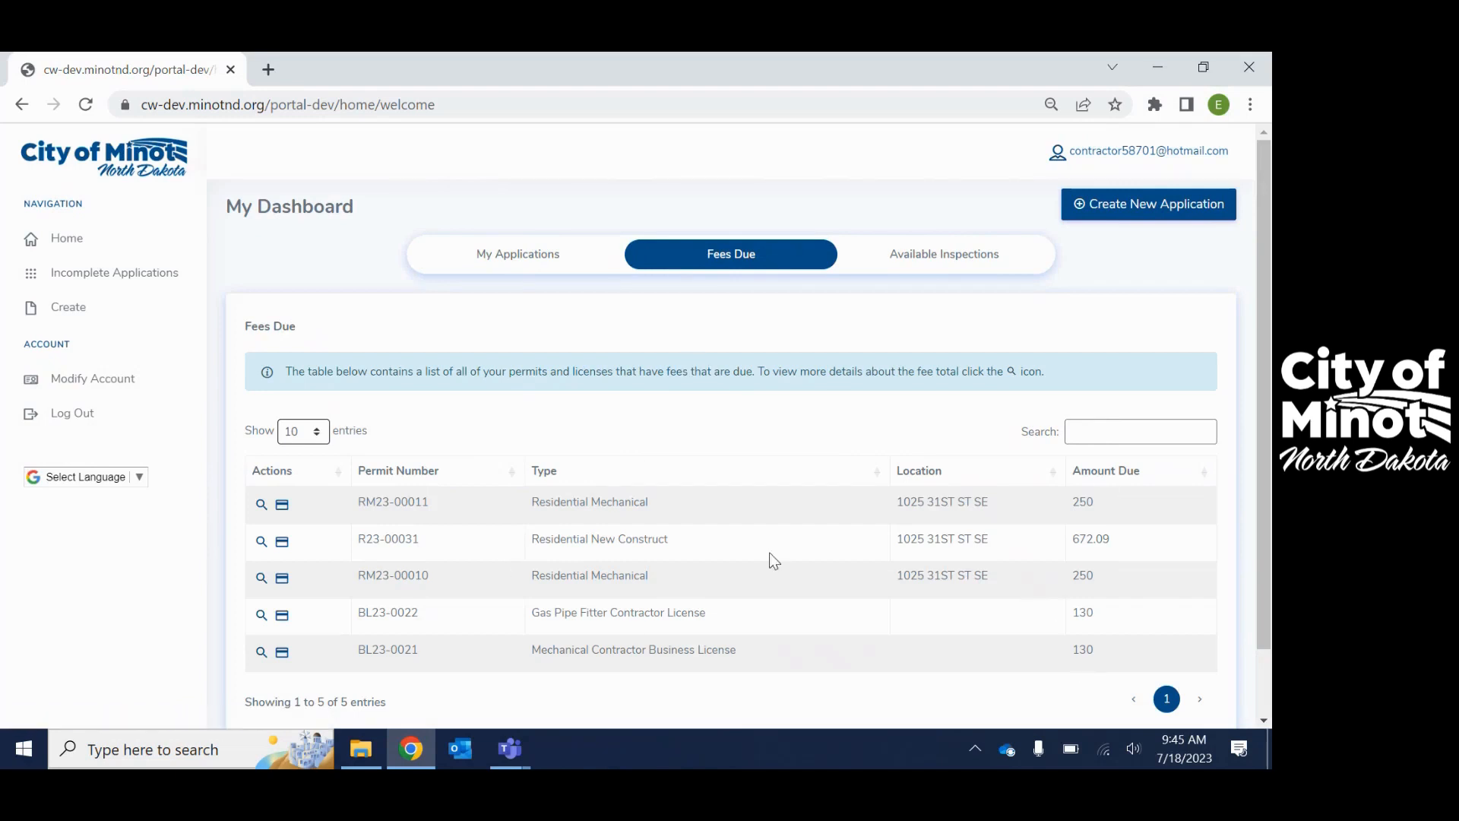
{"action": "left_click", "coordinate": [913, 254]}
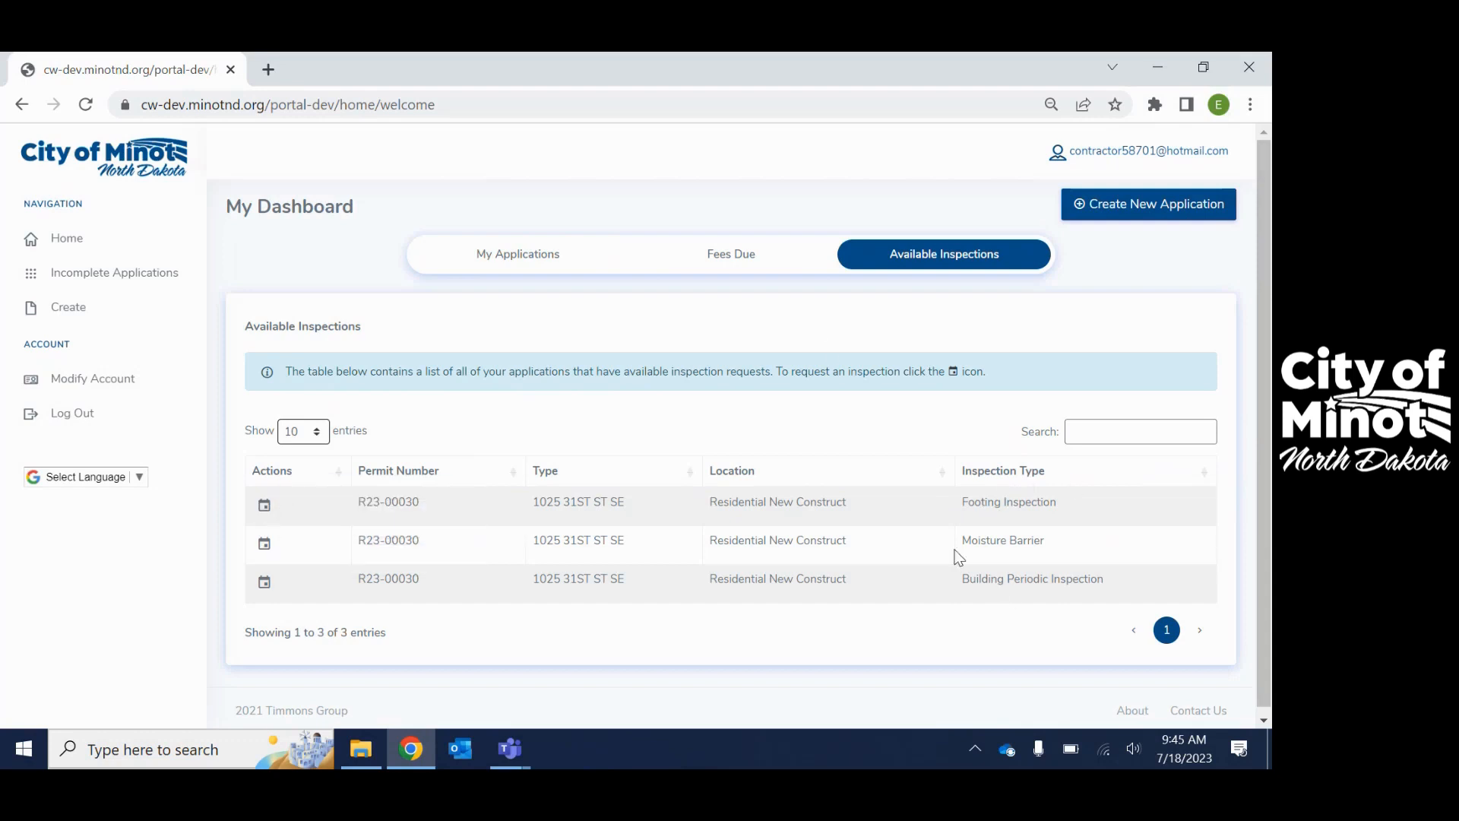
{"action": "left_click", "coordinate": [484, 259]}
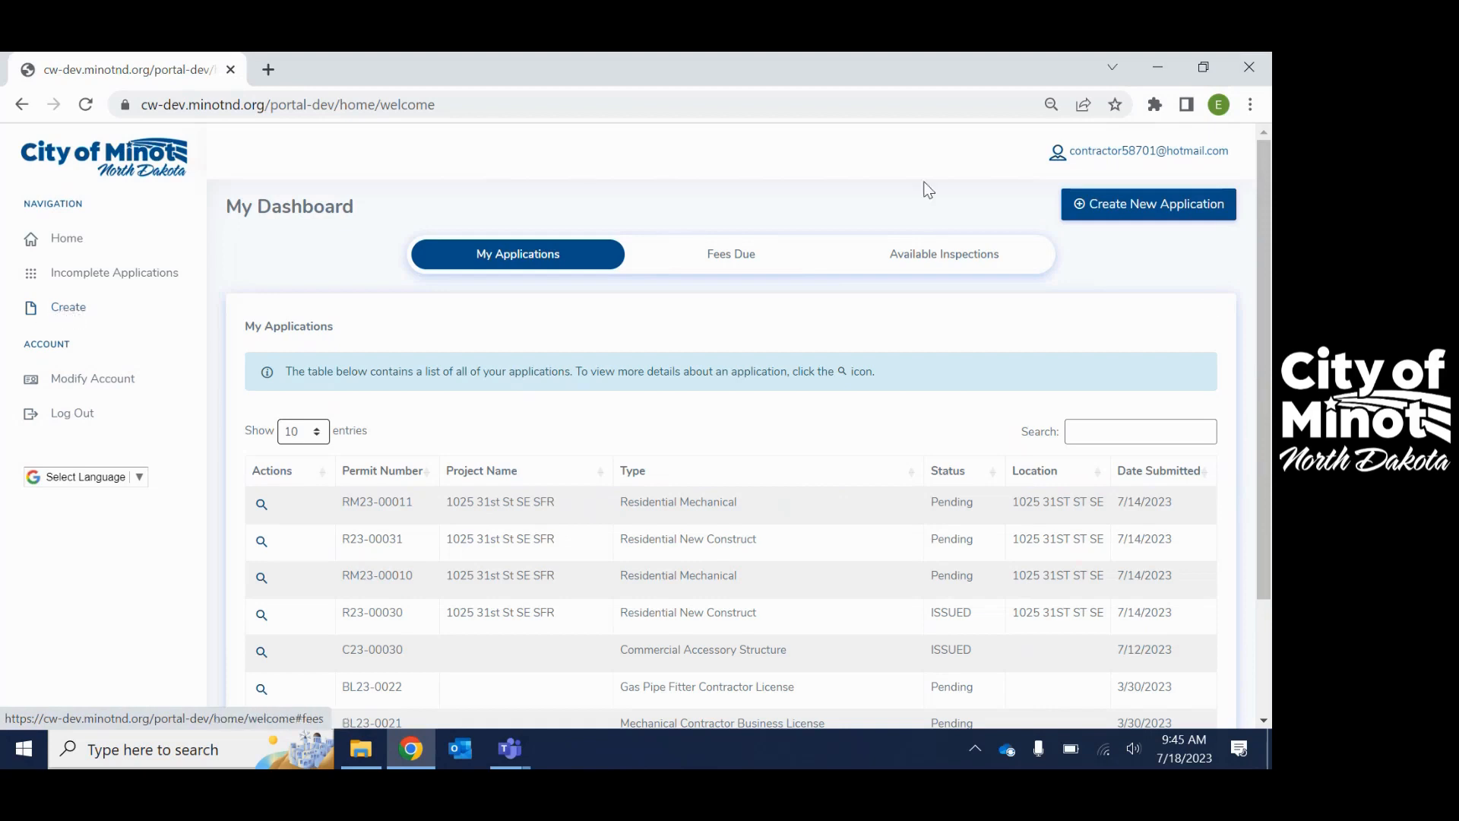
{"action": "left_click", "coordinate": [1125, 207]}
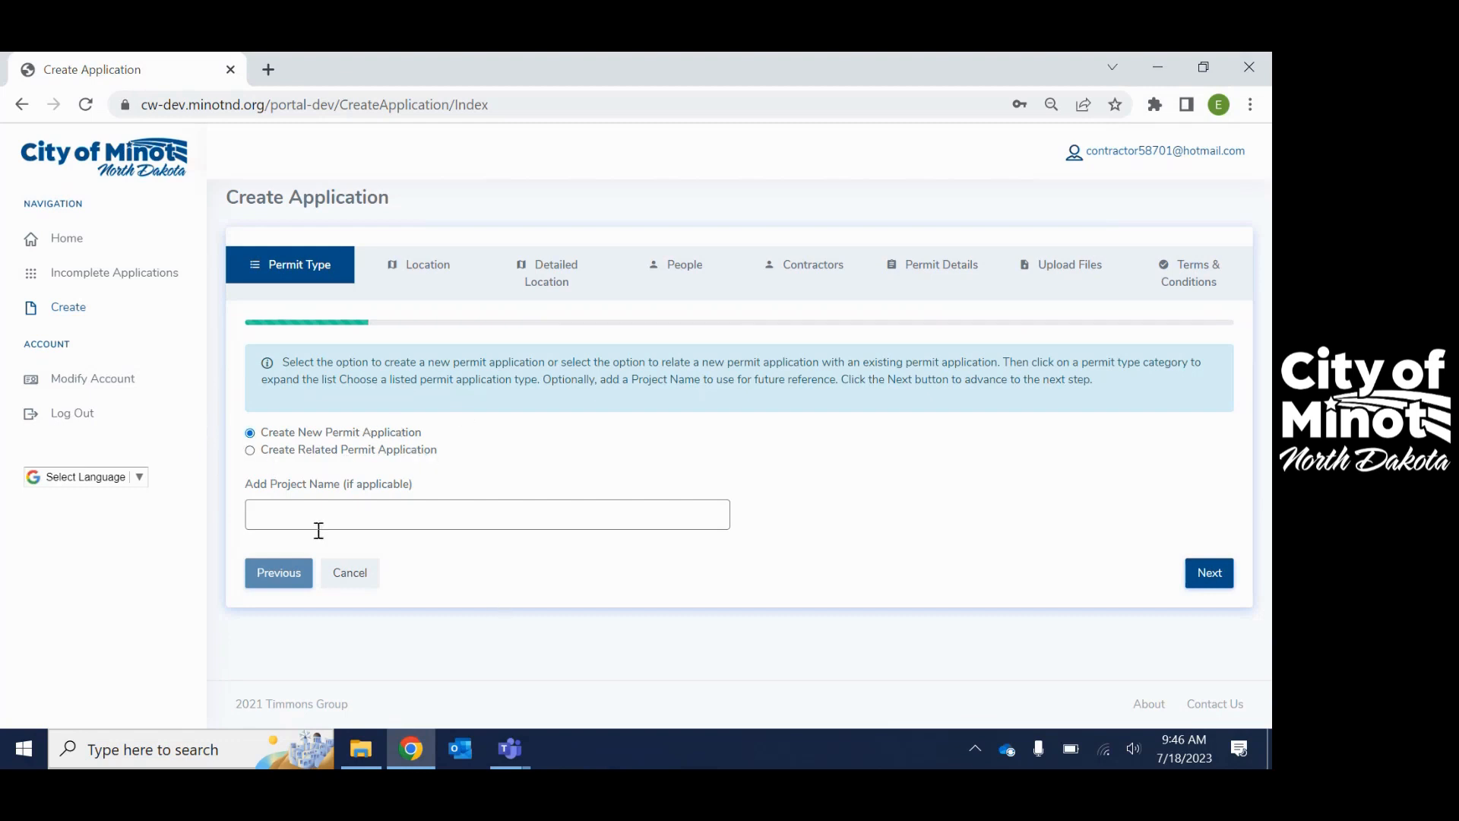
- Browse the Residential, Commercial and Engineering categories and choose Residential New Construction
{"action": "left_click", "coordinate": [285, 523]}
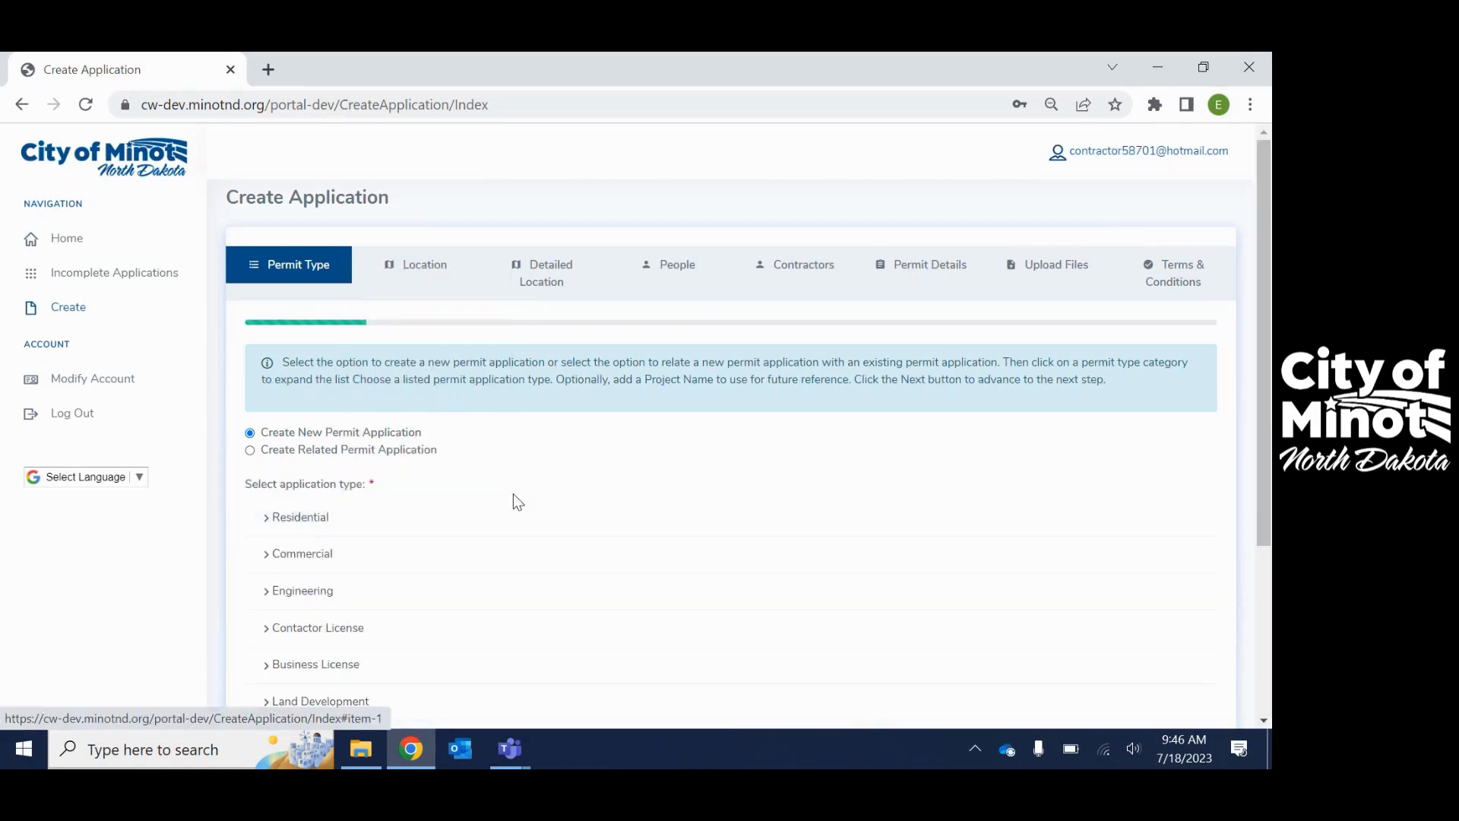
{"action": "scroll", "coordinate": [511, 501], "scroll_direction": "down", "scroll_amount": 3}
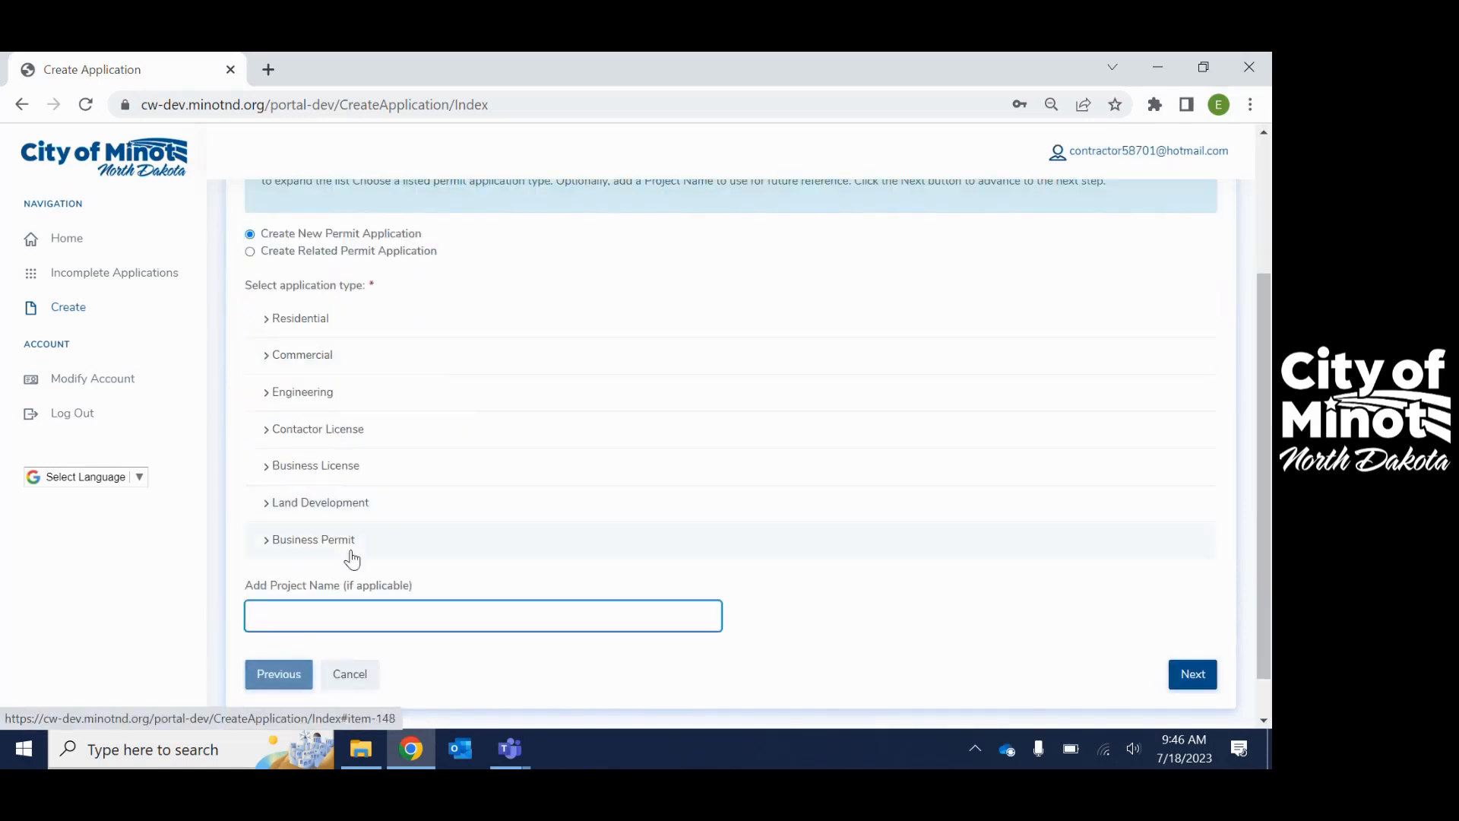
{"action": "left_click", "coordinate": [265, 321]}
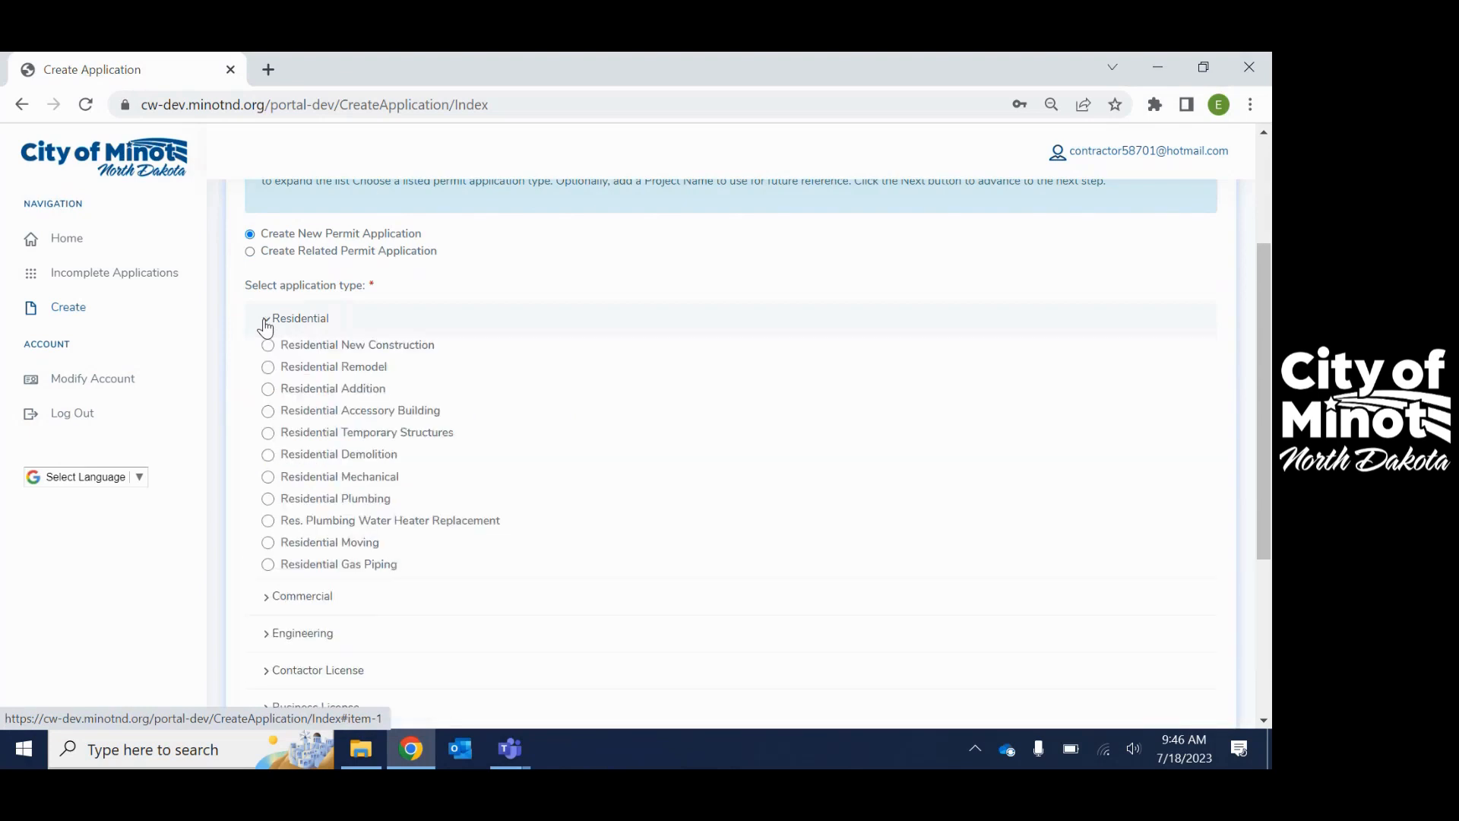
{"action": "left_click", "coordinate": [265, 326]}
{"action": "left_click", "coordinate": [265, 359]}
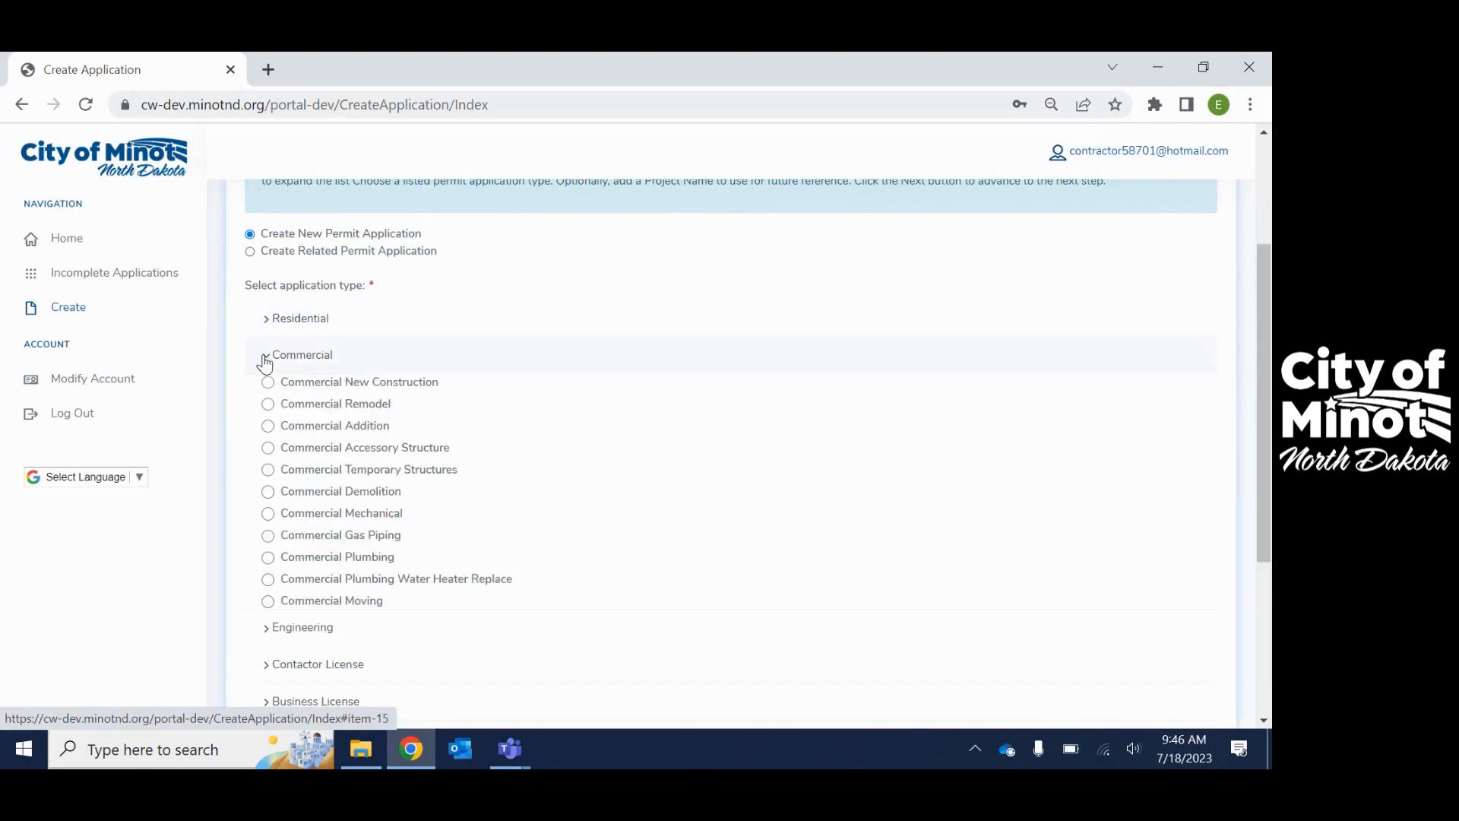
{"action": "left_click", "coordinate": [266, 358]}
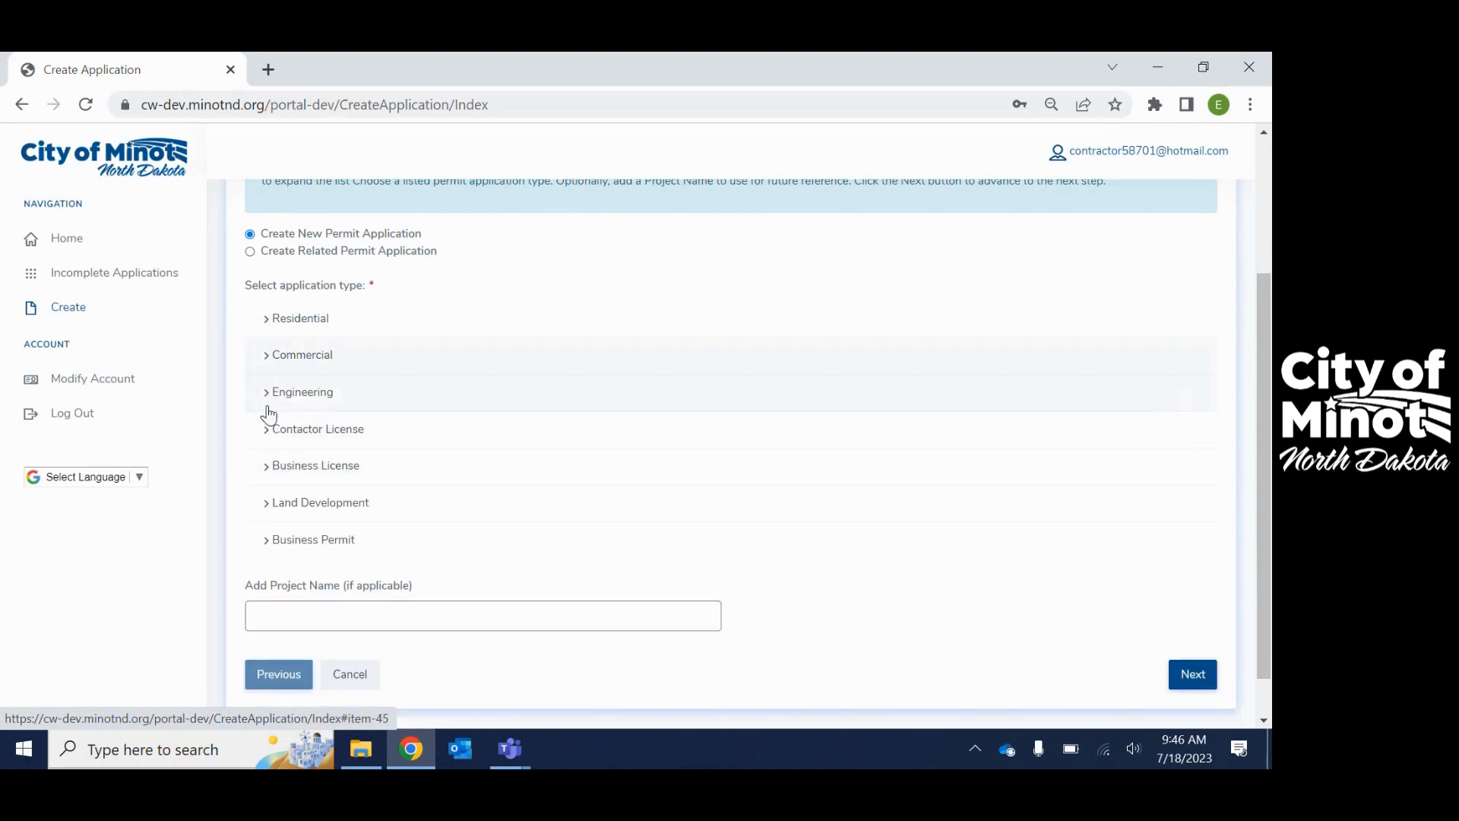
{"action": "left_click", "coordinate": [267, 400]}
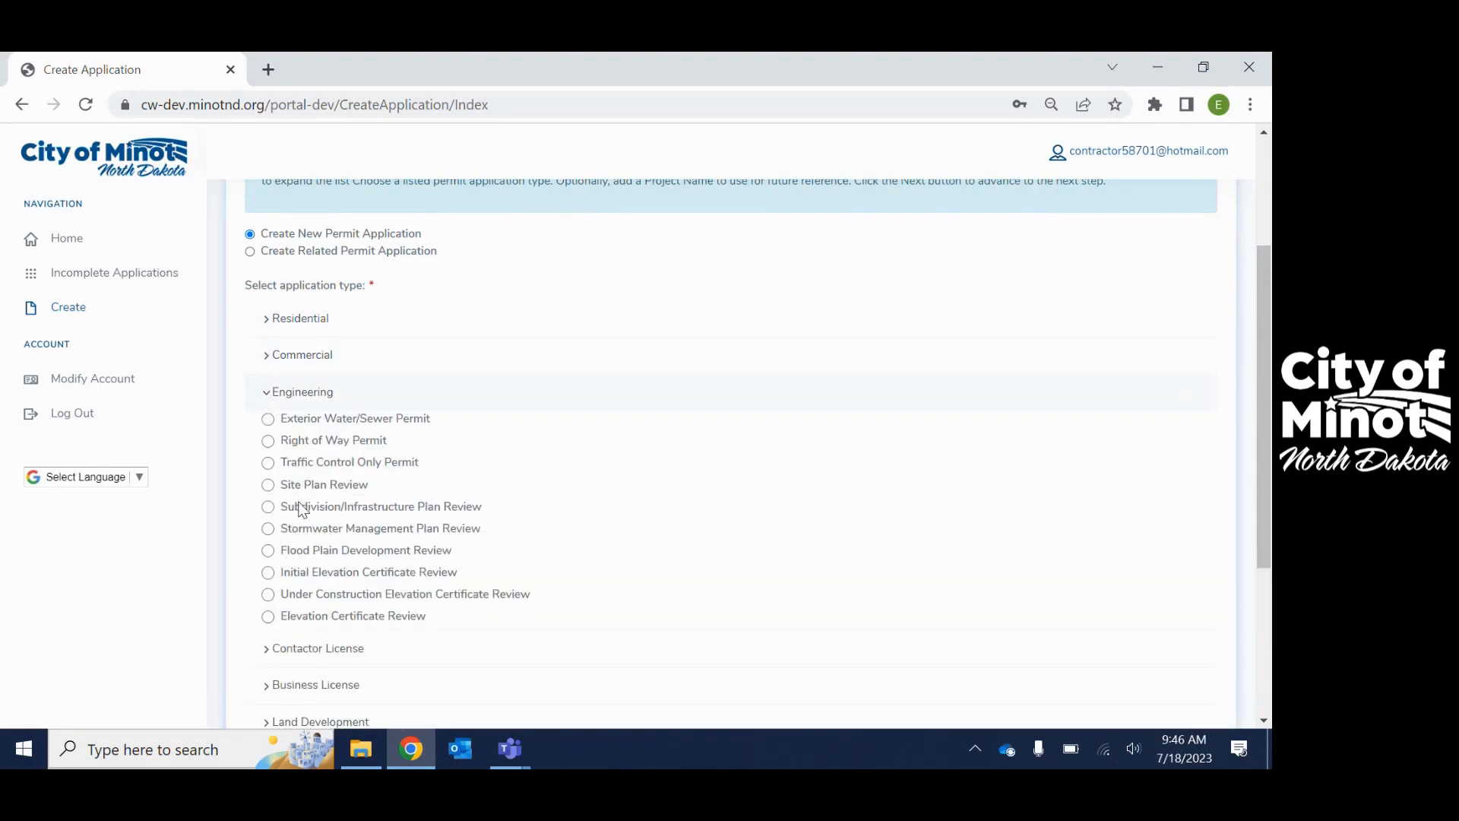
{"action": "left_click", "coordinate": [267, 395]}
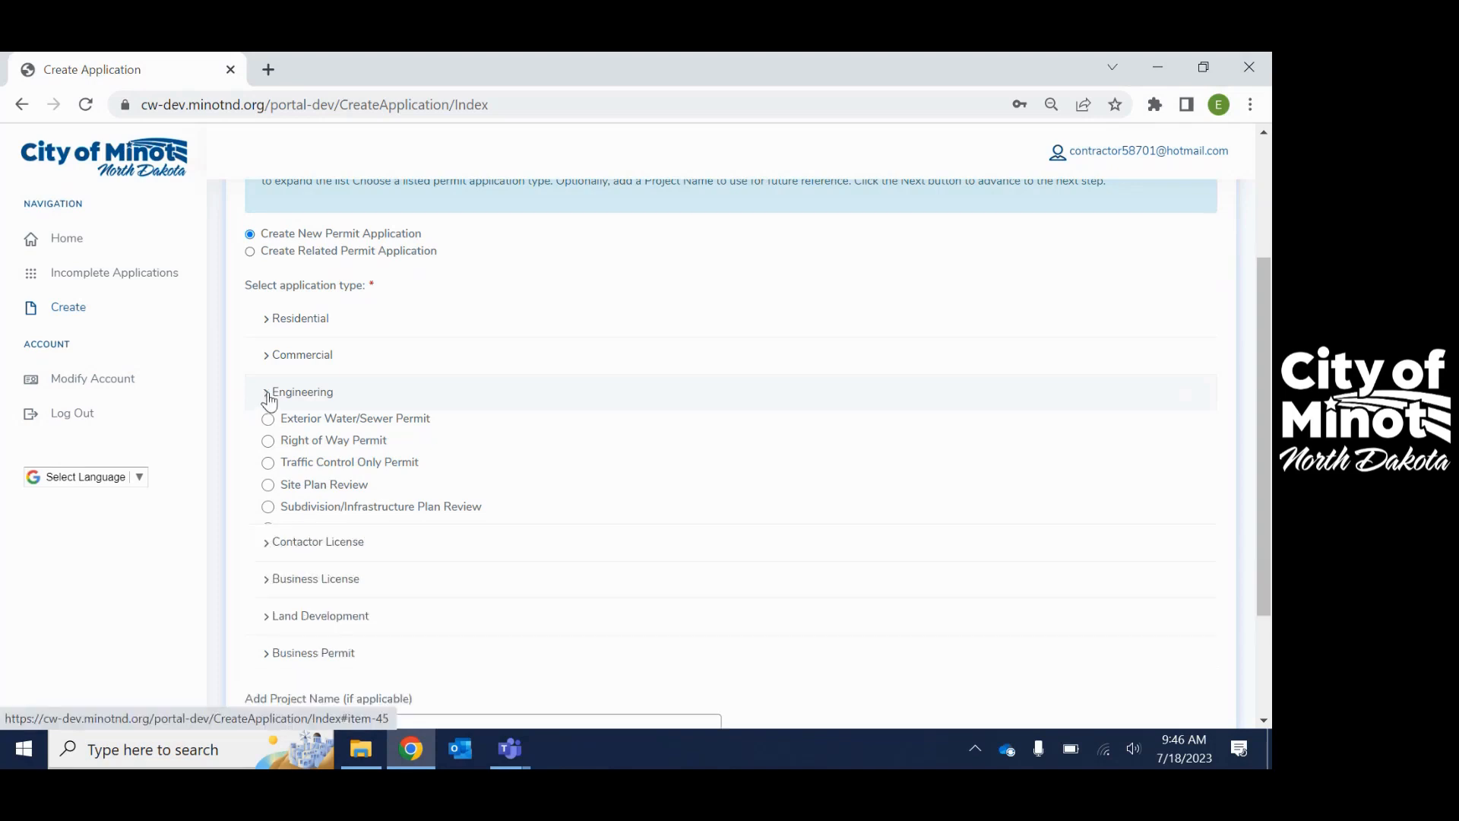
{"action": "left_click", "coordinate": [265, 327]}
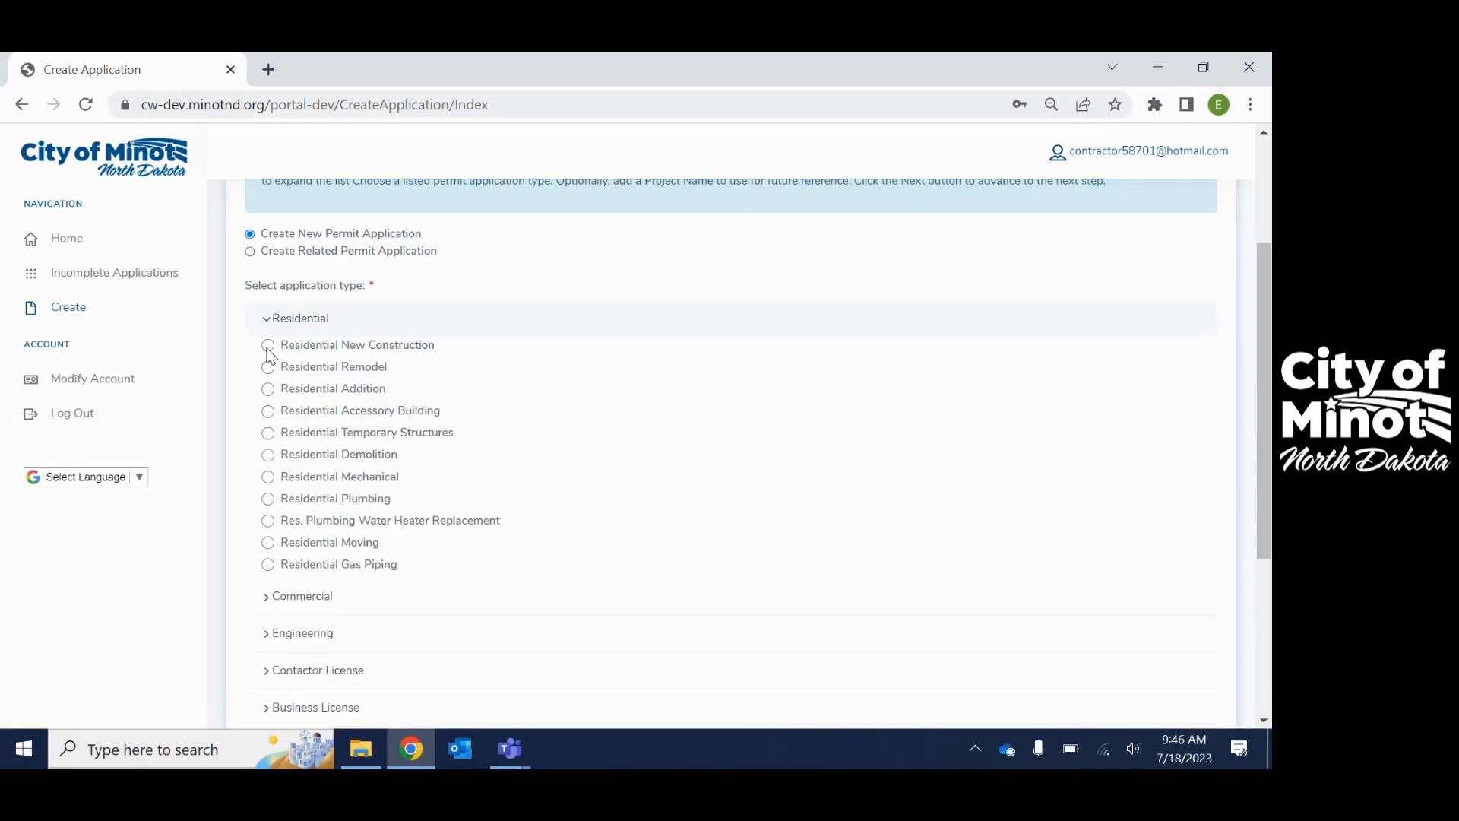
{"action": "left_click", "coordinate": [267, 347]}
{"action": "scroll", "coordinate": [718, 477], "scroll_direction": "down", "scroll_amount": 4}
{"action": "left_click", "coordinate": [285, 570]}
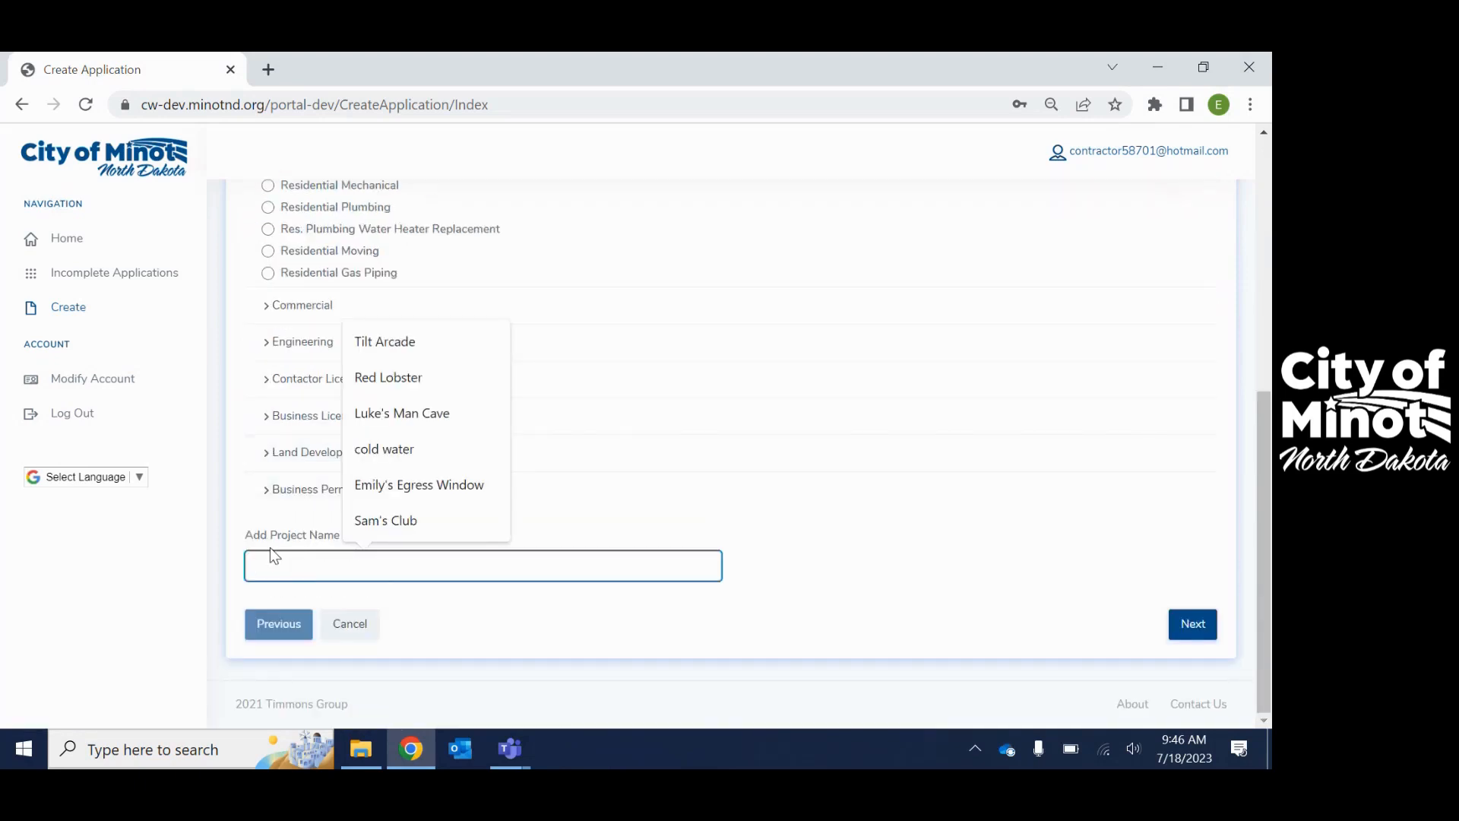
{"action": "type", "text": "SFR"}
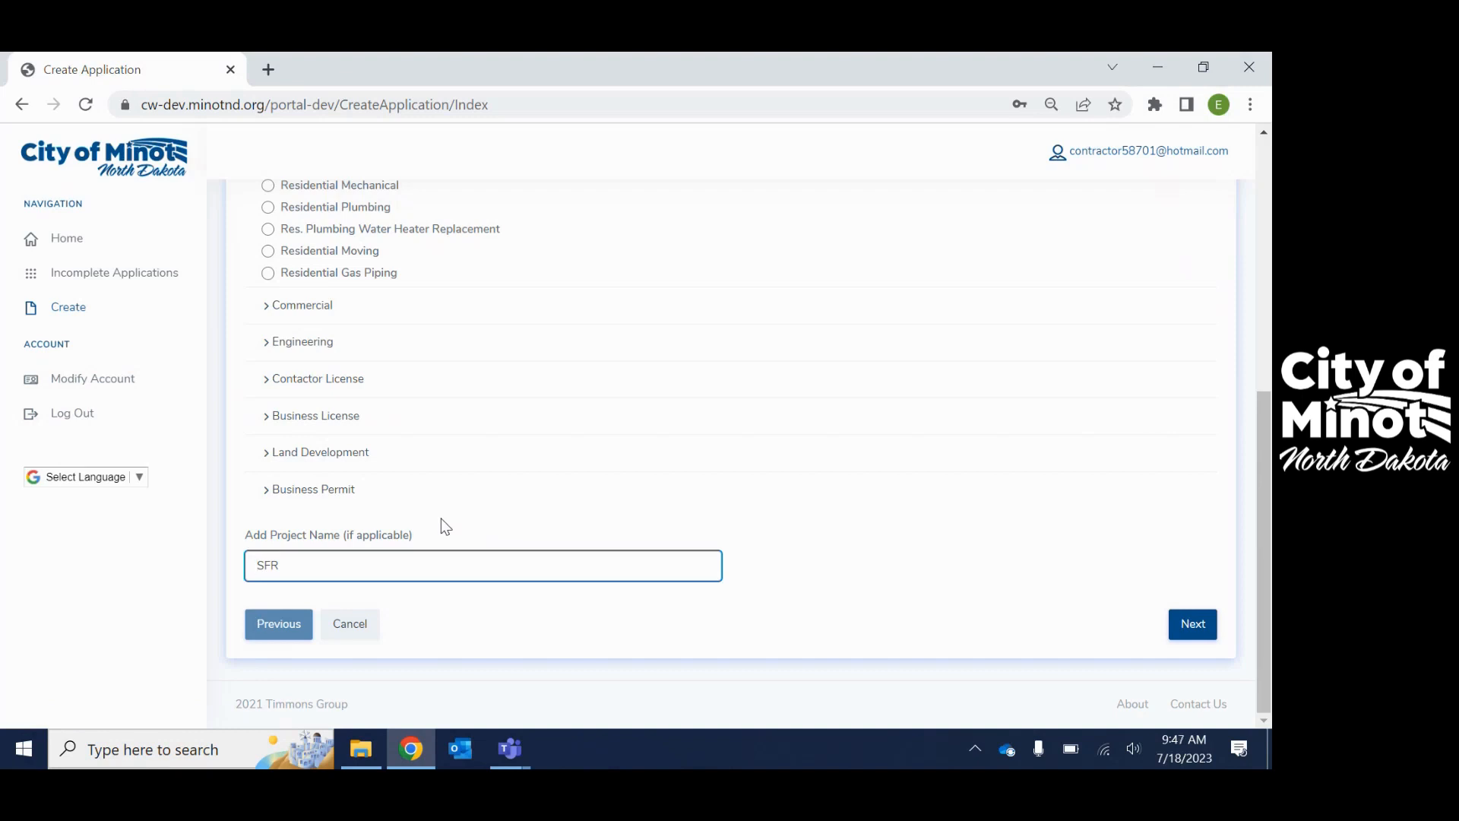
{"action": "key", "text": "Home"}
{"action": "left_click", "coordinate": [1194, 627]}
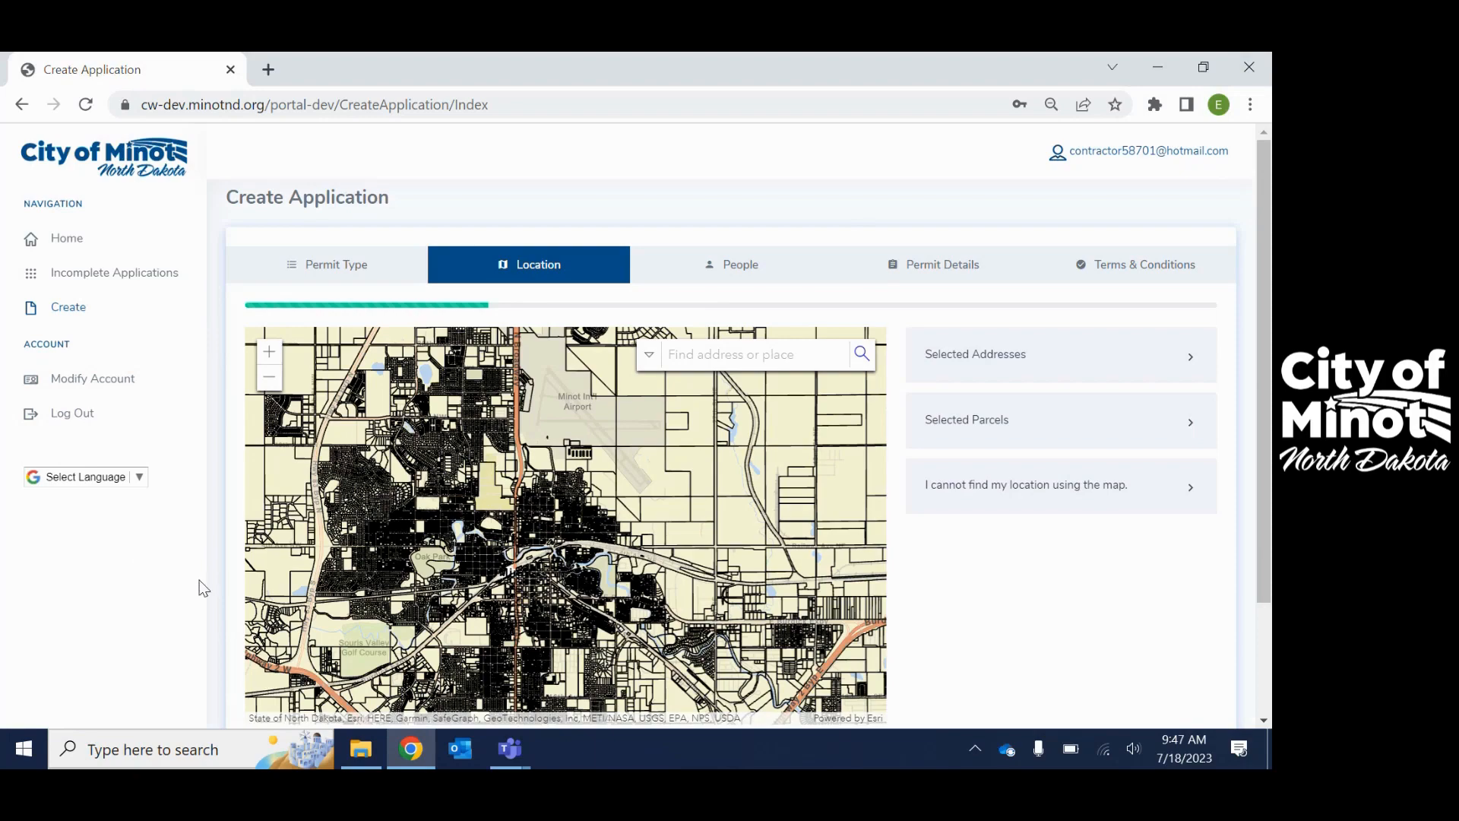
- Zoom the parcel map toward 5th Ave SE and 11th St SE until parcel numbers appear
{"action": "scroll", "coordinate": [201, 587], "scroll_direction": "down", "scroll_amount": 1}
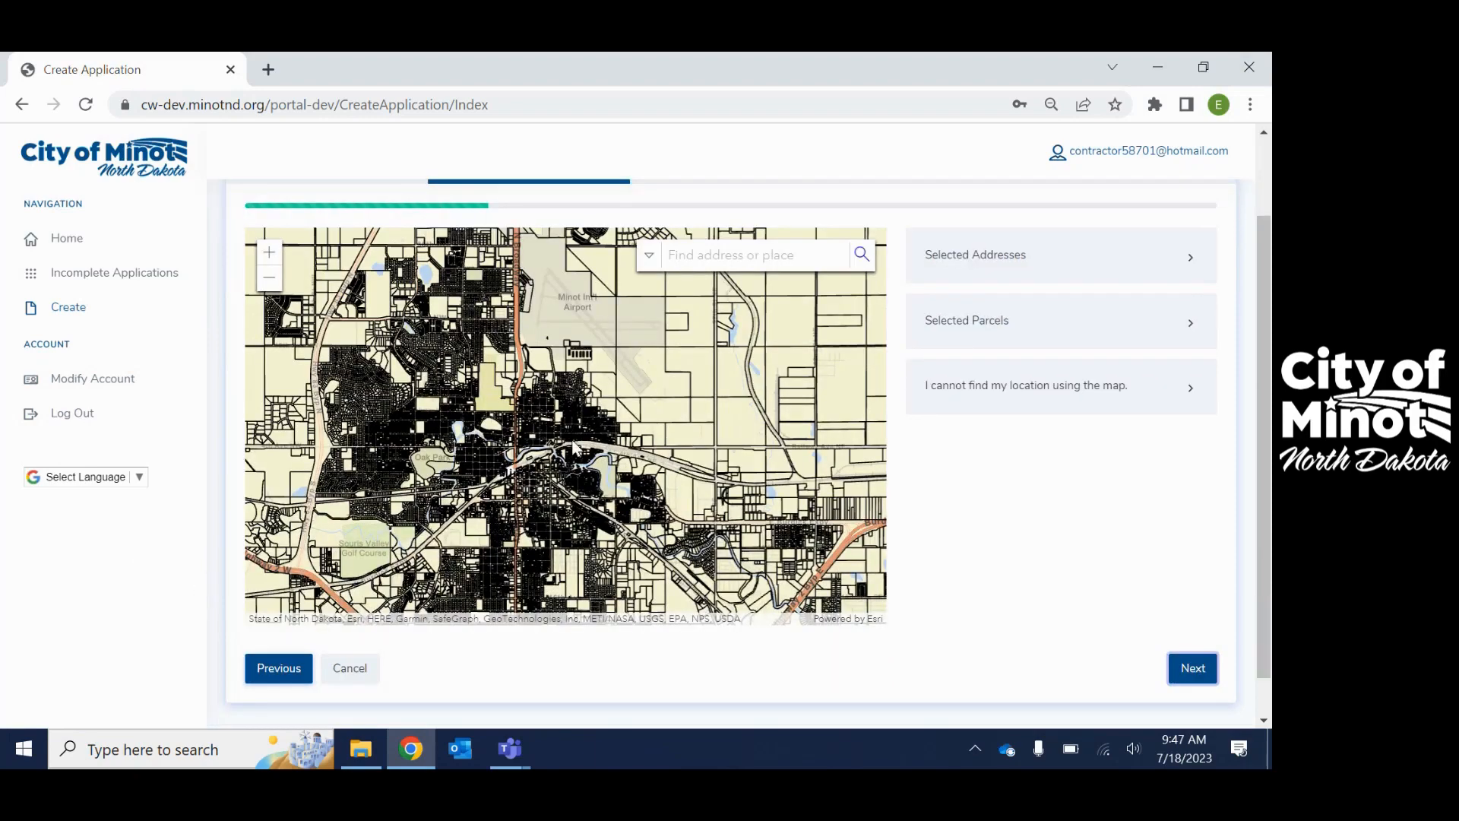
{"action": "scroll", "coordinate": [575, 448], "scroll_direction": "up", "scroll_amount": 5}
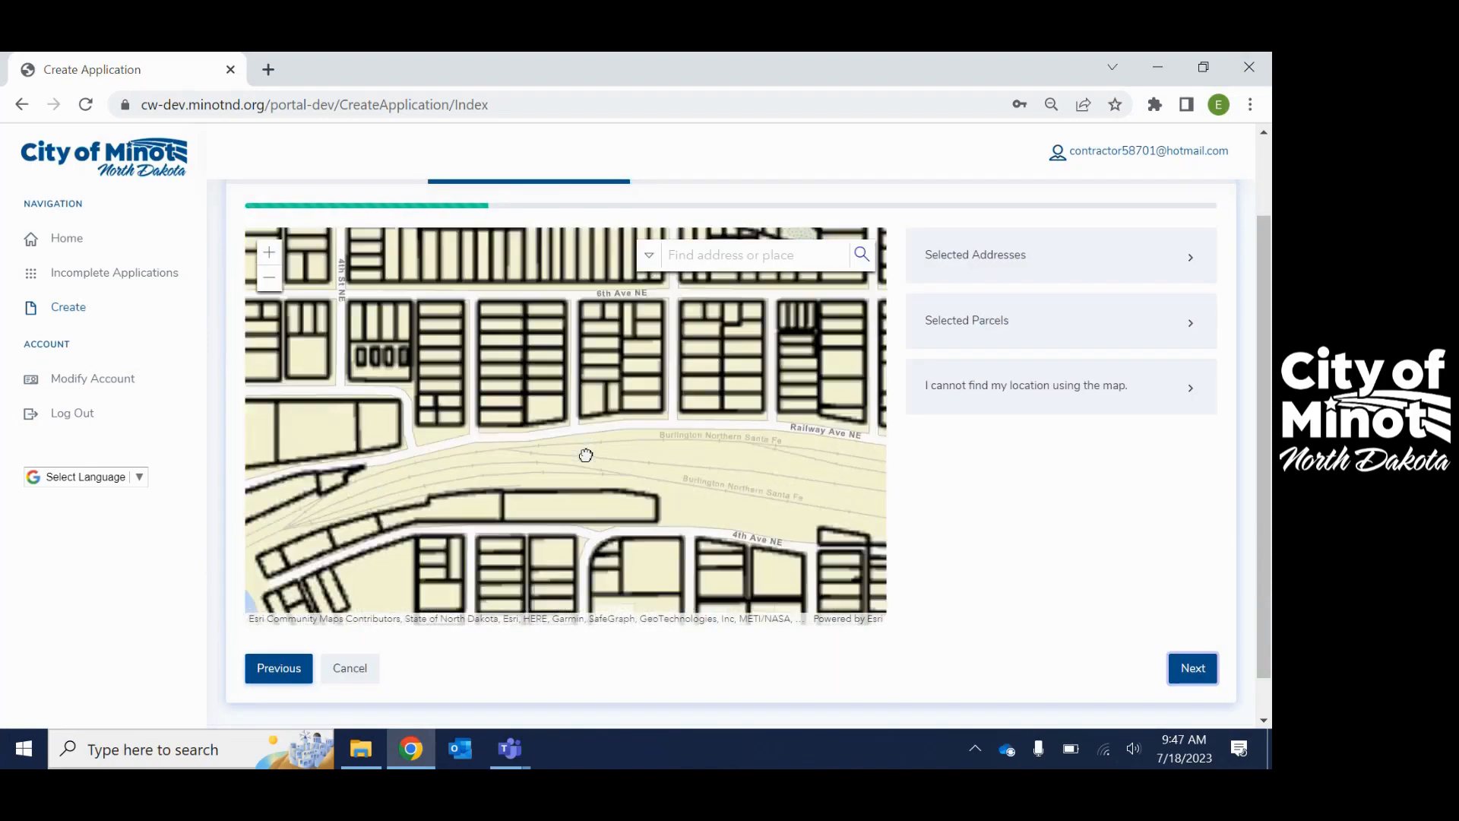
{"action": "scroll", "coordinate": [586, 455], "scroll_direction": "down", "scroll_amount": 1}
{"action": "scroll", "coordinate": [608, 509], "scroll_direction": "down", "scroll_amount": 3}
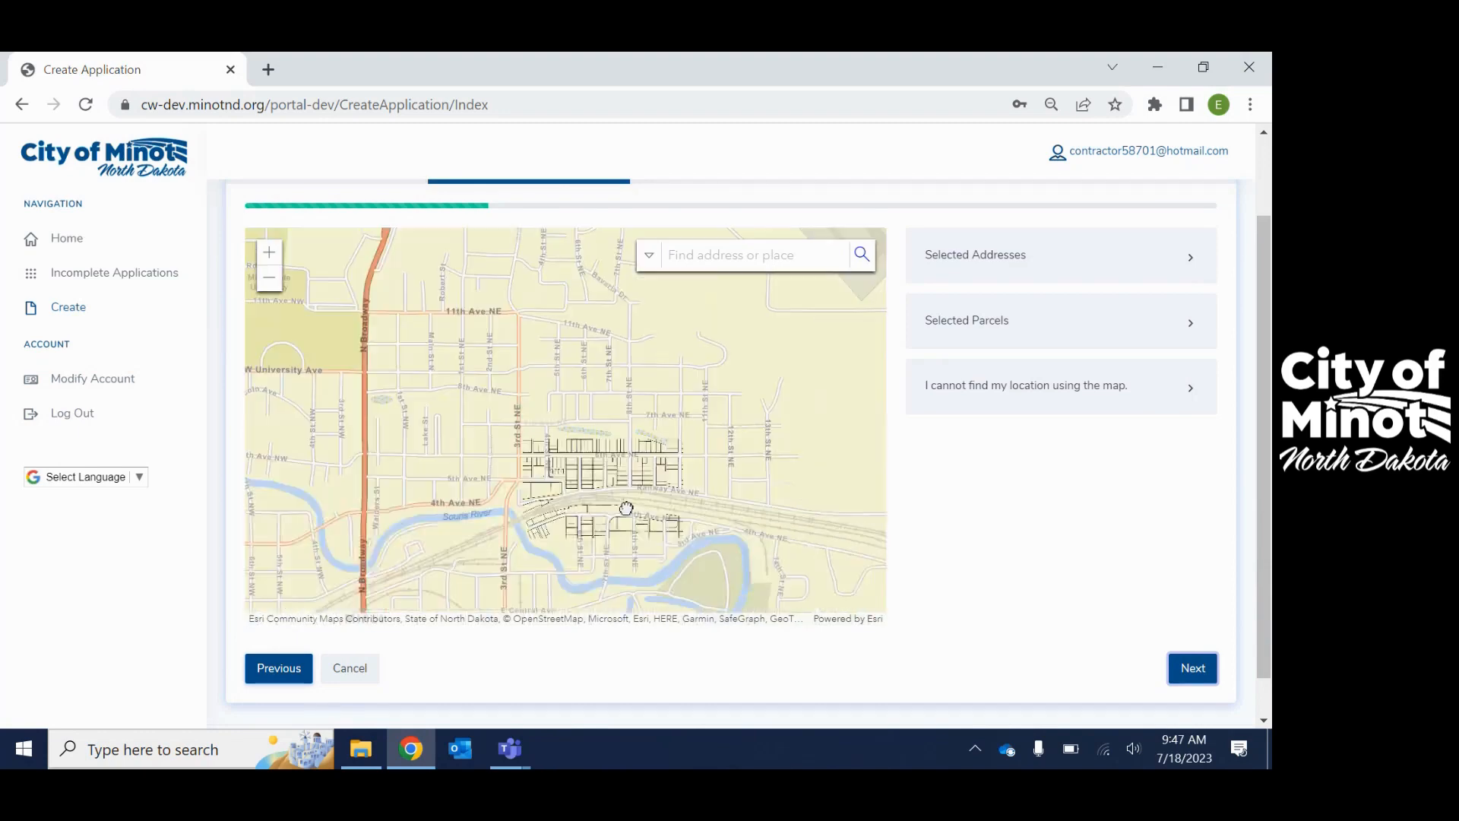
{"action": "scroll", "coordinate": [560, 368], "scroll_direction": "down", "scroll_amount": 1}
{"action": "scroll", "coordinate": [656, 623], "scroll_direction": "up", "scroll_amount": 2}
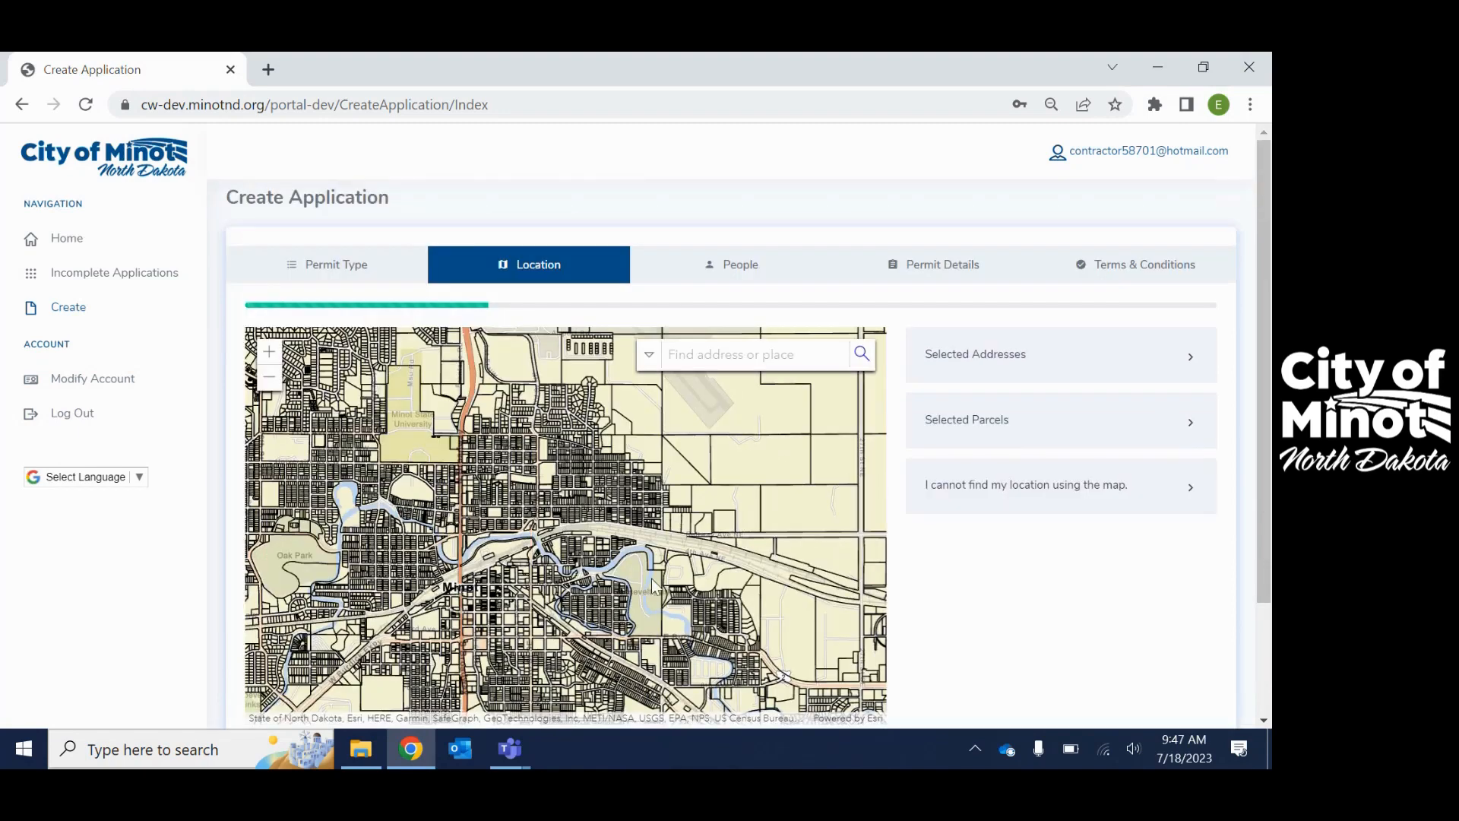
{"action": "scroll", "coordinate": [935, 646], "scroll_direction": "down", "scroll_amount": 2}
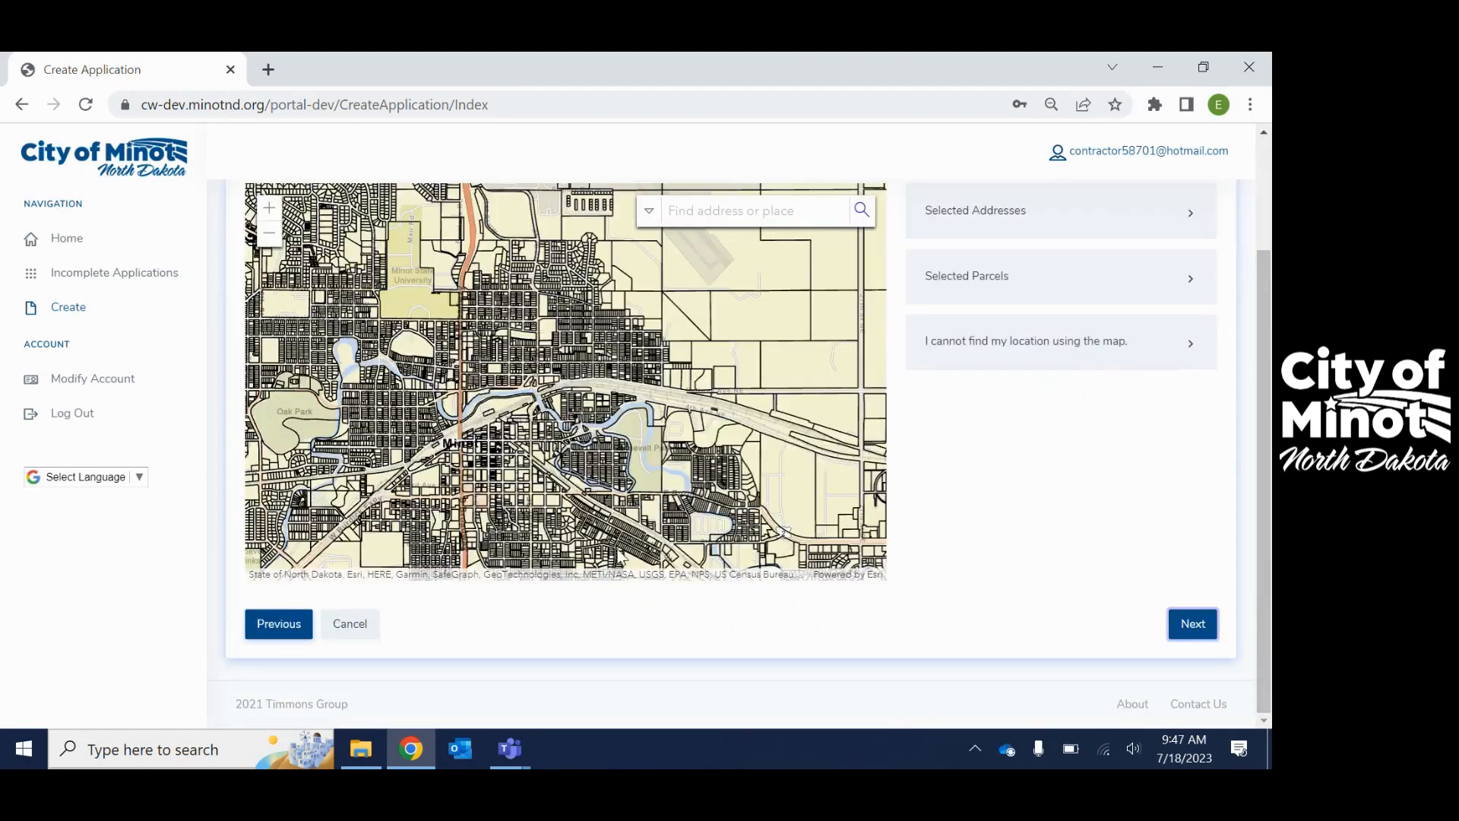
{"action": "scroll", "coordinate": [623, 549], "scroll_direction": "up", "scroll_amount": 1}
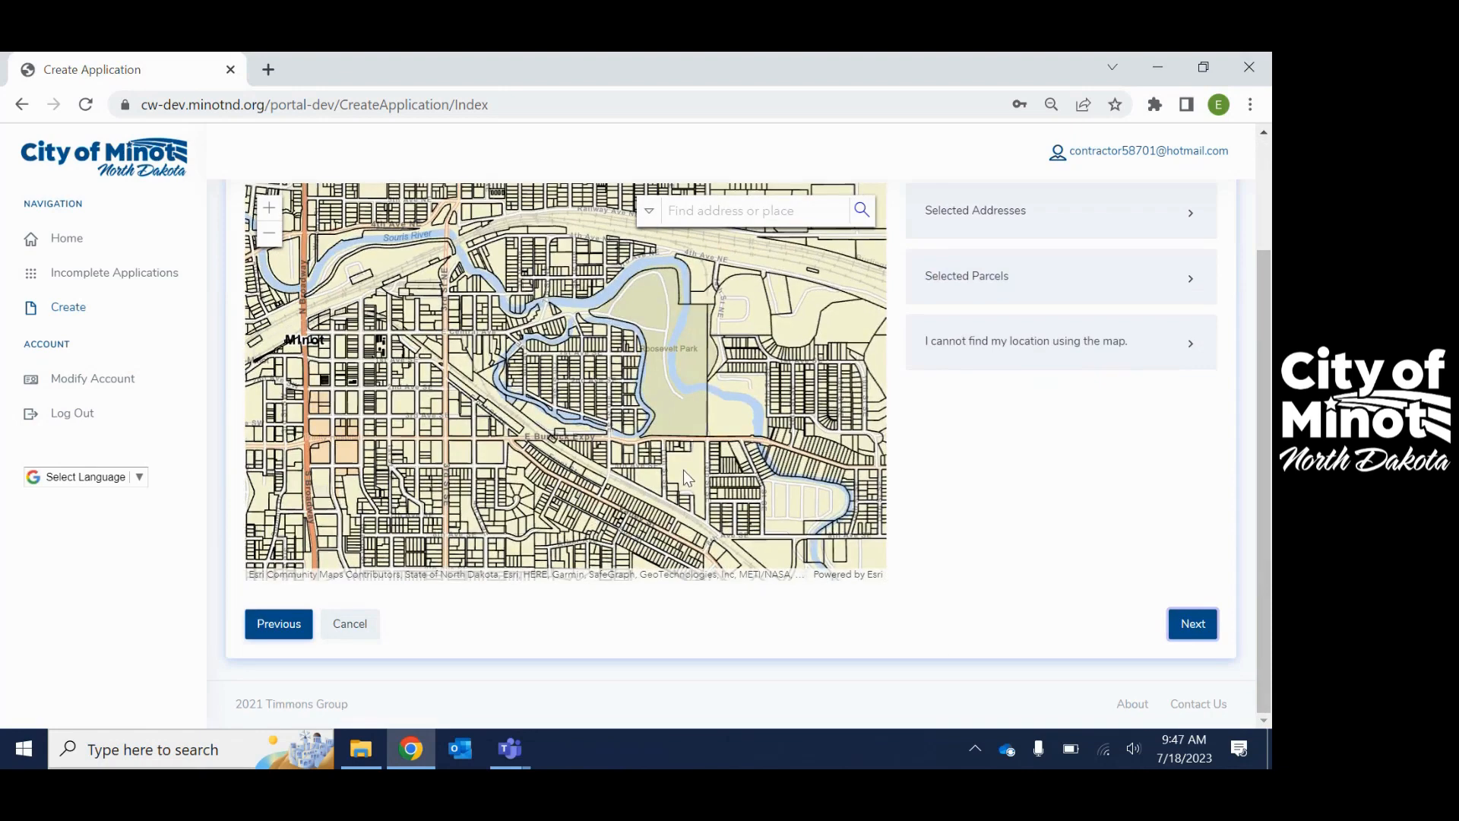
{"action": "scroll", "coordinate": [682, 469], "scroll_direction": "up", "scroll_amount": 1}
{"action": "scroll", "coordinate": [619, 495], "scroll_direction": "up", "scroll_amount": 2}
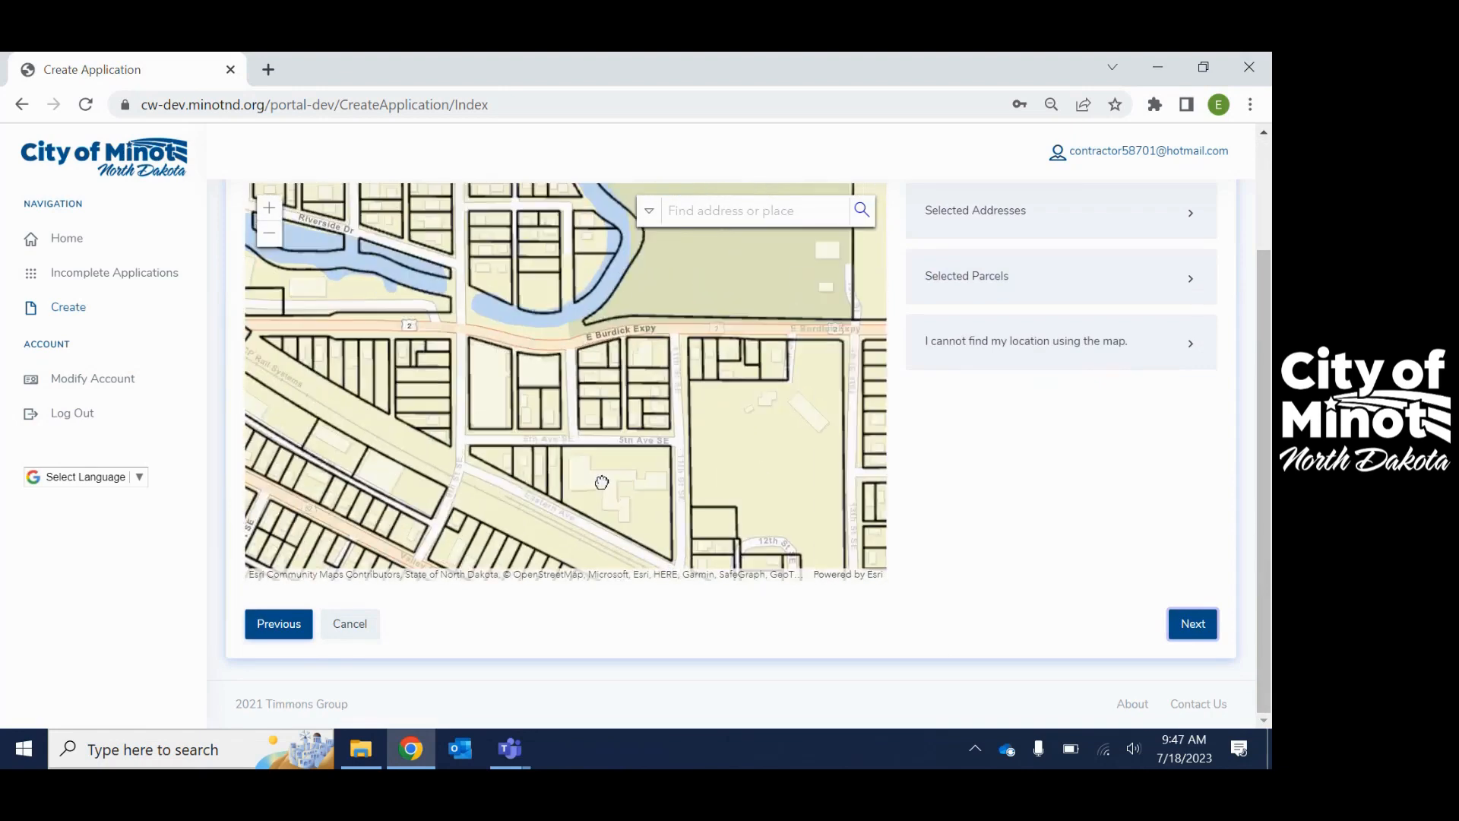
{"action": "scroll", "coordinate": [630, 524], "scroll_direction": "up", "scroll_amount": 2}
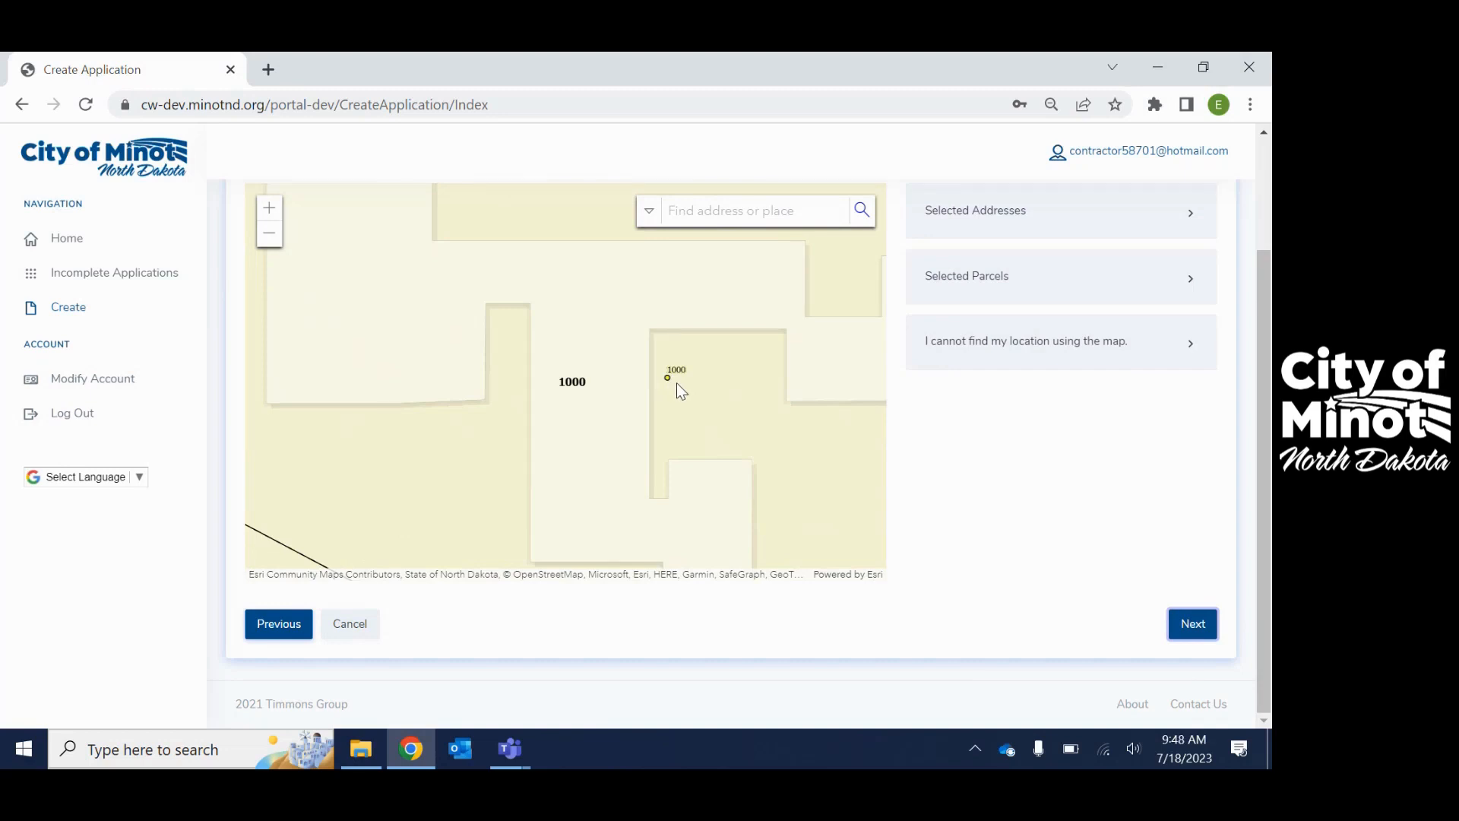
{"action": "scroll", "coordinate": [676, 384], "scroll_direction": "down", "scroll_amount": 4}
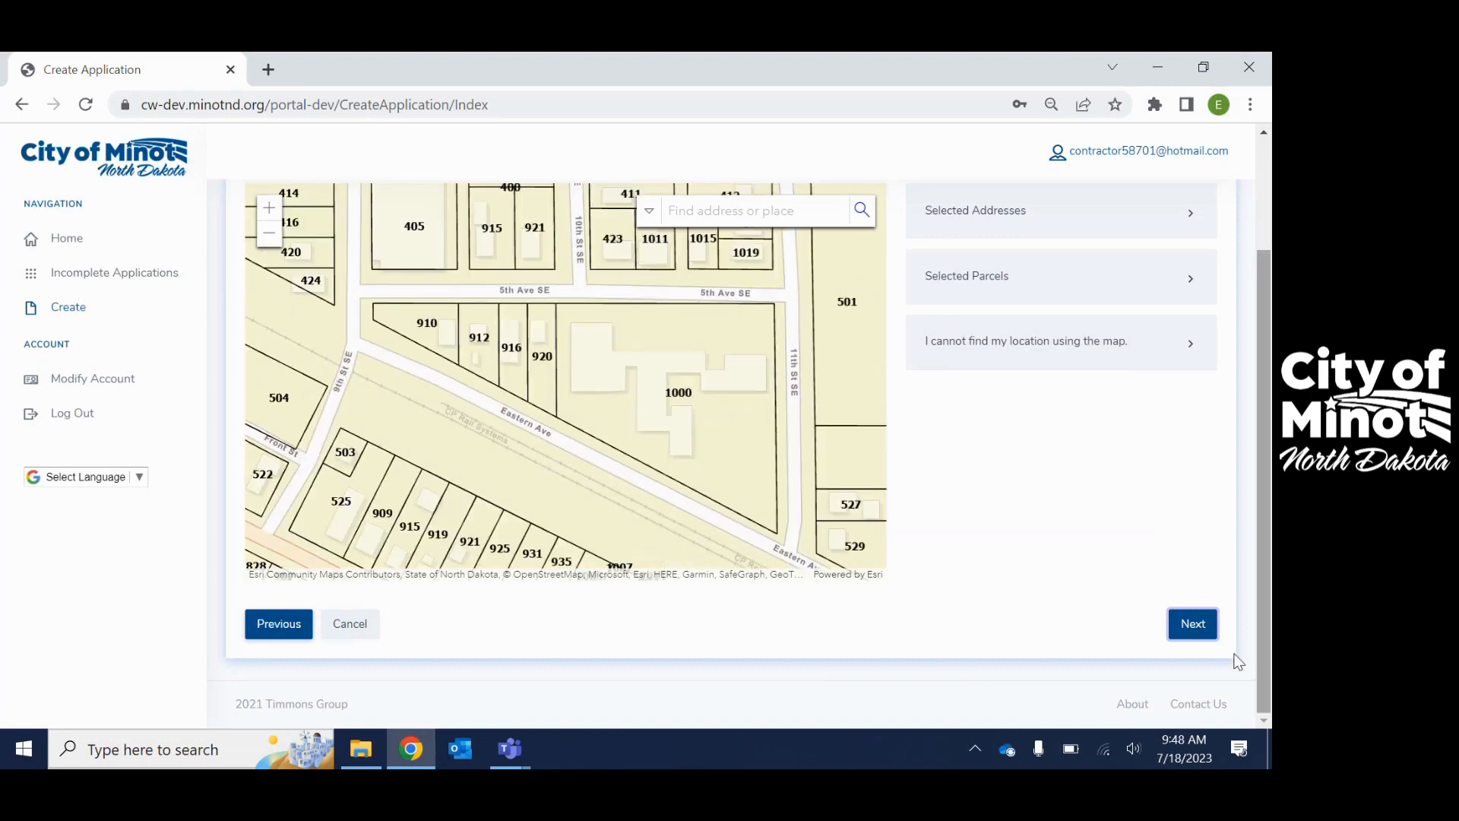
{"action": "left_click", "coordinate": [703, 209]}
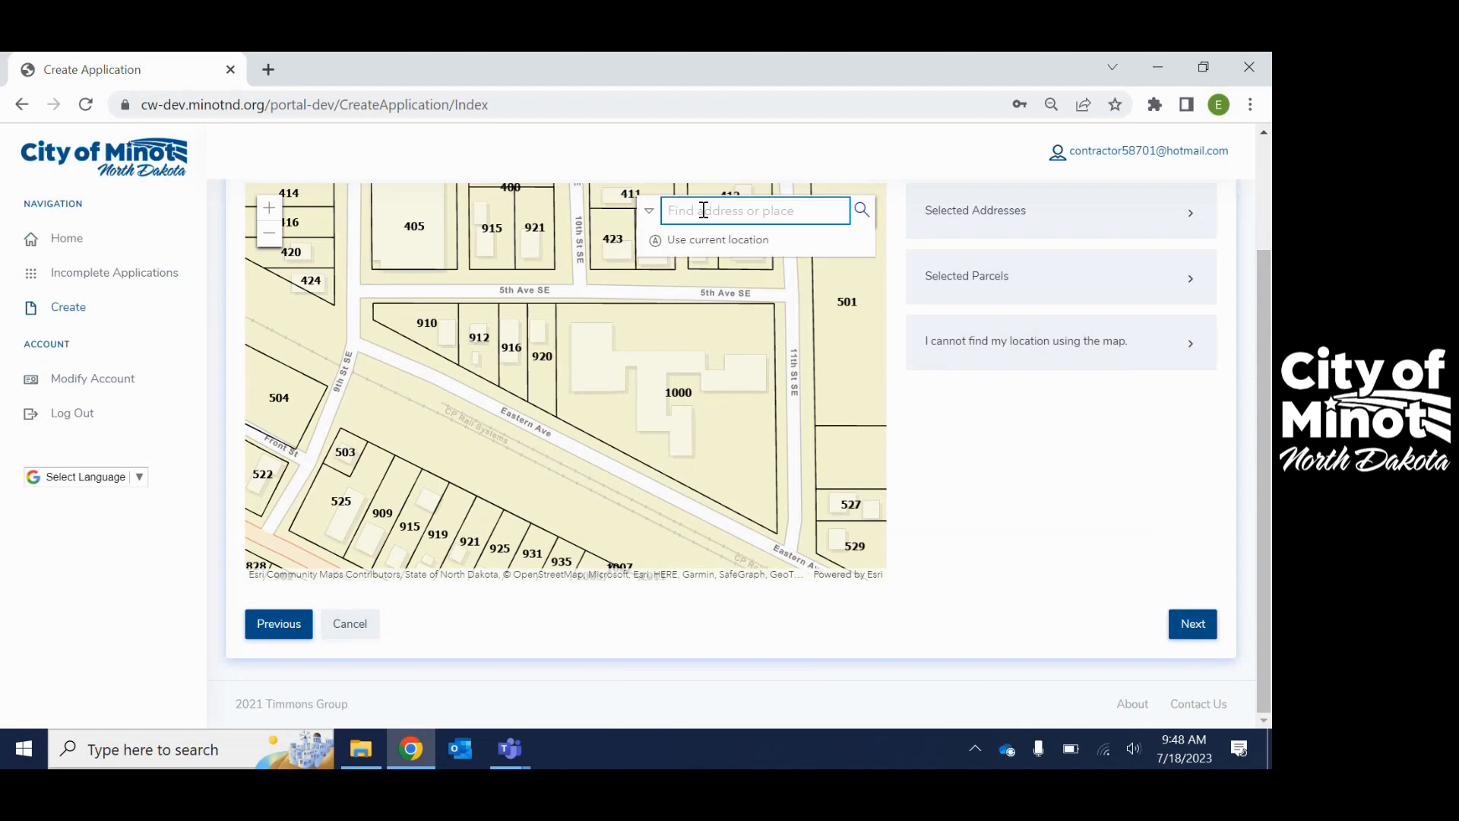
{"action": "type", "text": "102"}
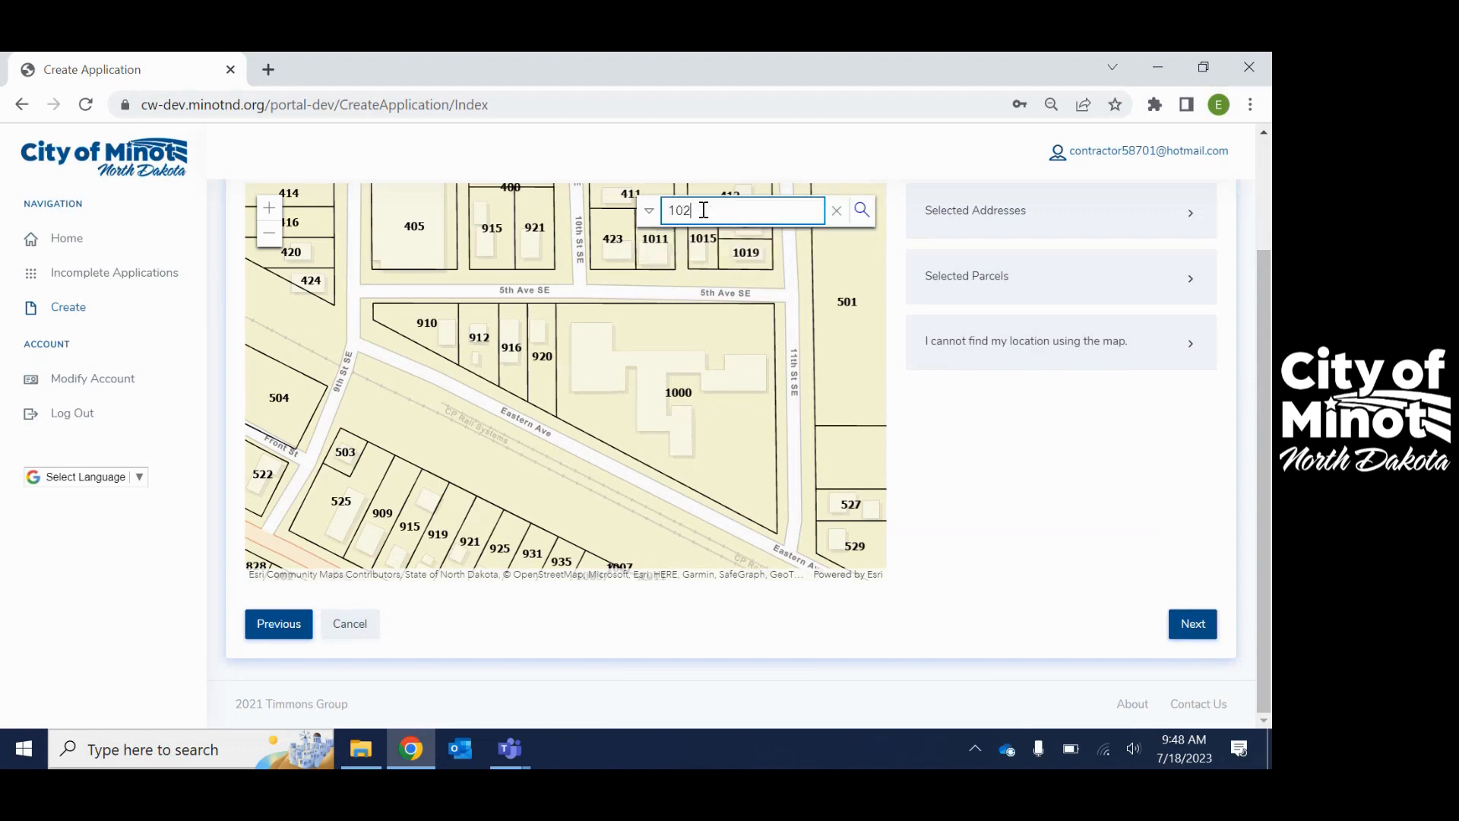
{"action": "type", "text": "5"}
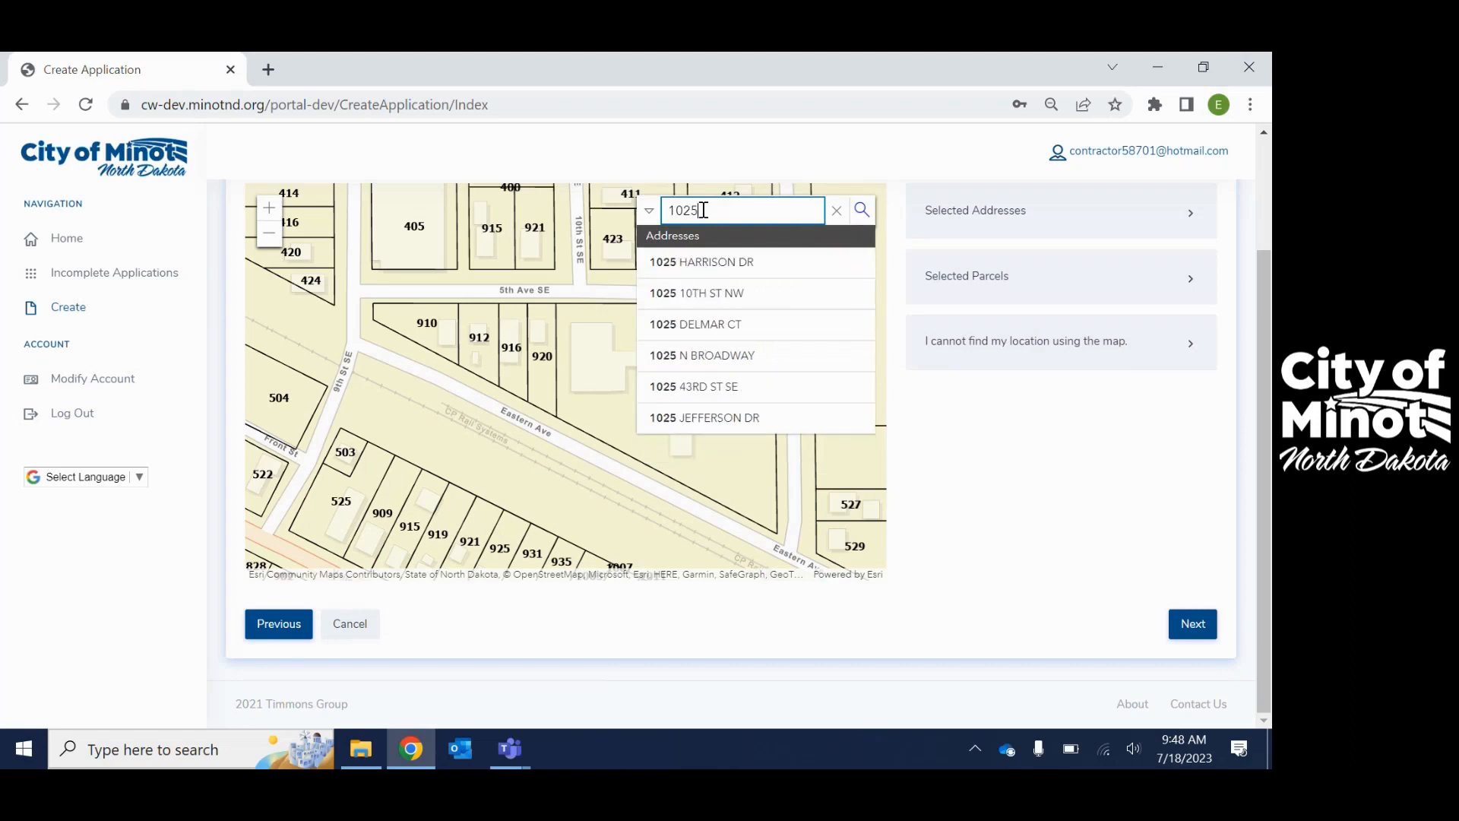
{"action": "type", "text": " 31"}
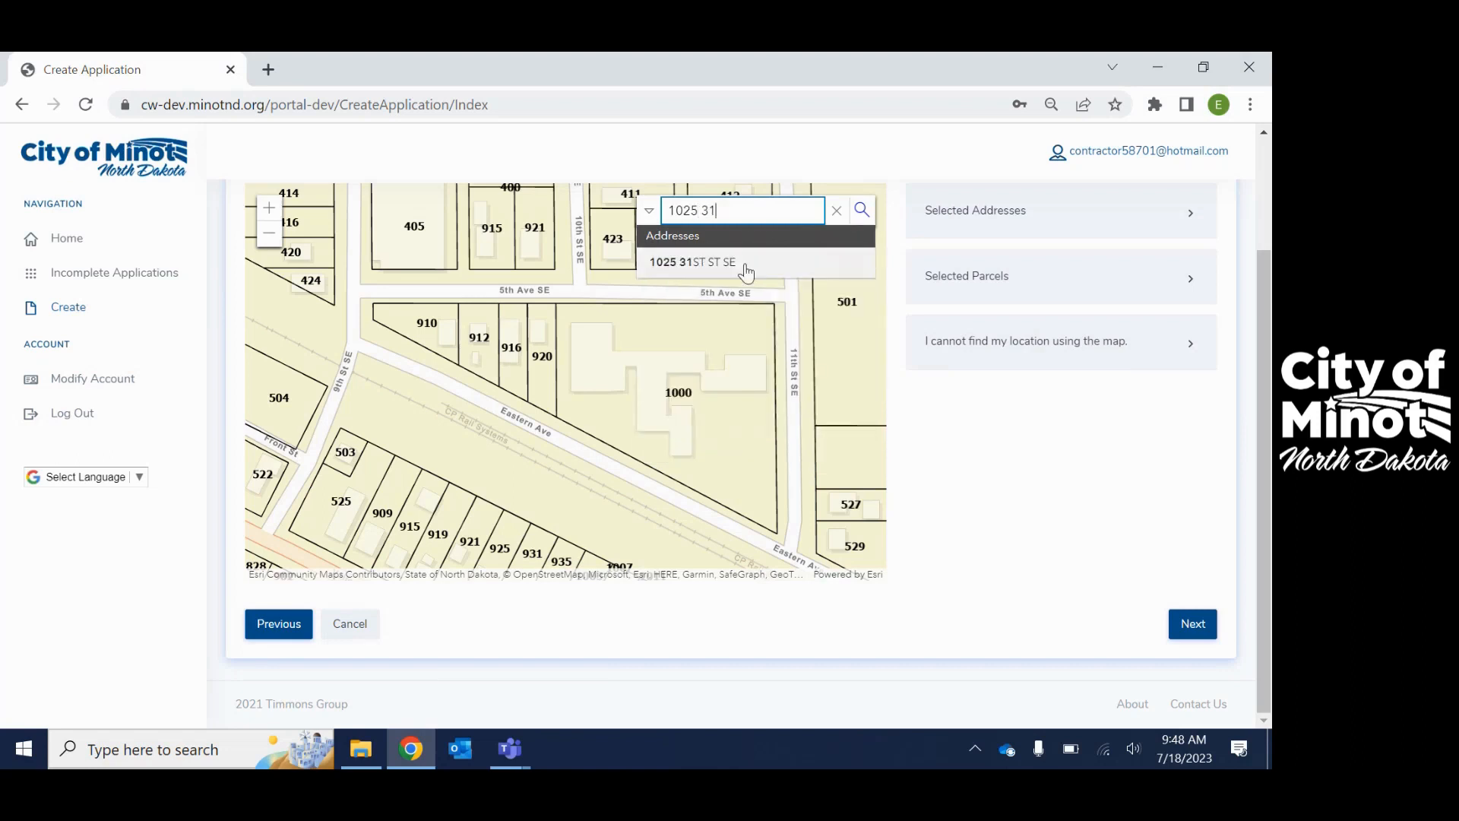
{"action": "left_click", "coordinate": [722, 262]}
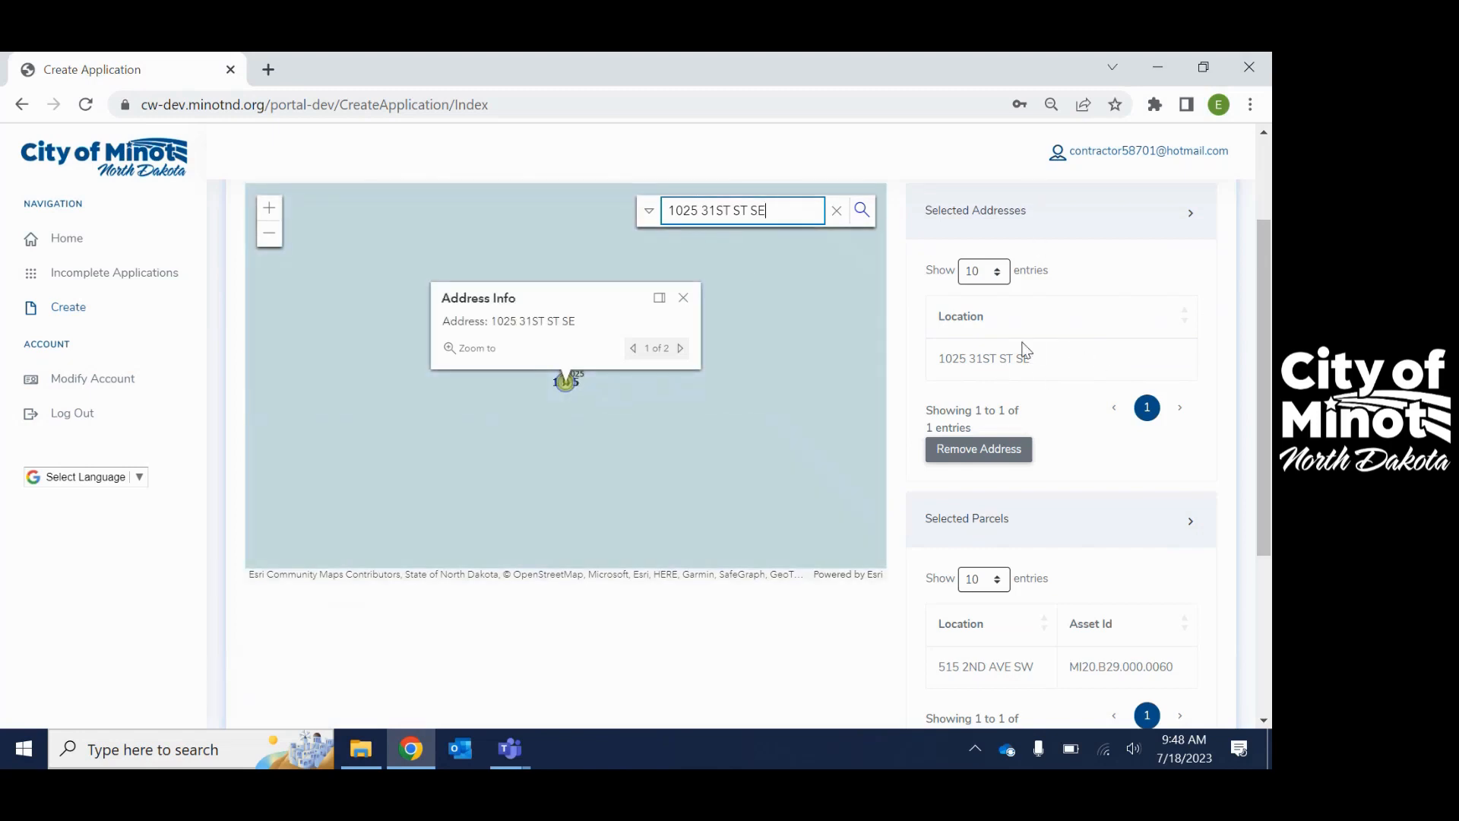
{"action": "scroll", "coordinate": [1022, 352], "scroll_direction": "down", "scroll_amount": 1}
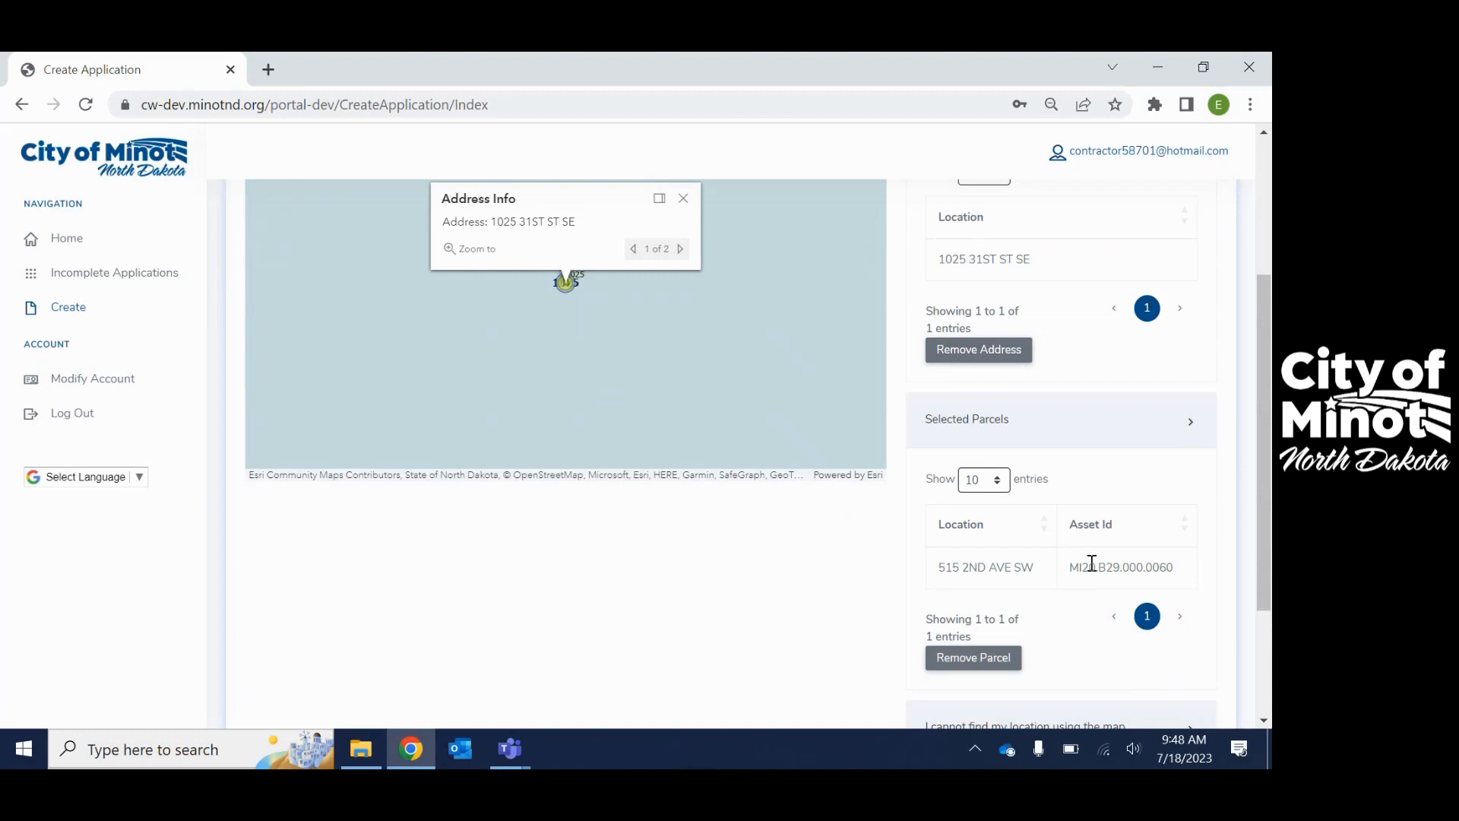
{"action": "scroll", "coordinate": [1170, 562], "scroll_direction": "down", "scroll_amount": 2}
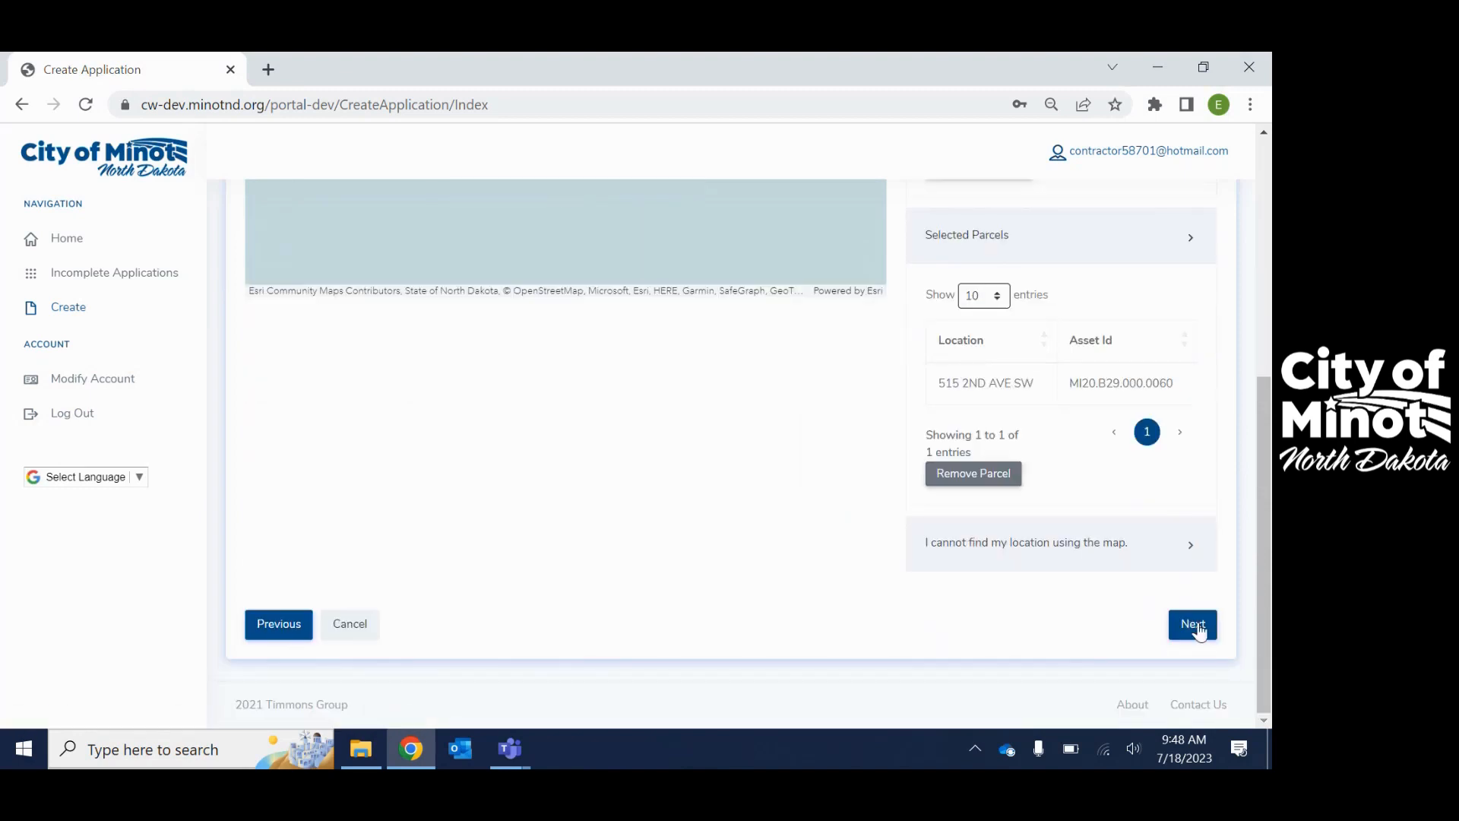
{"action": "left_click", "coordinate": [1193, 624]}
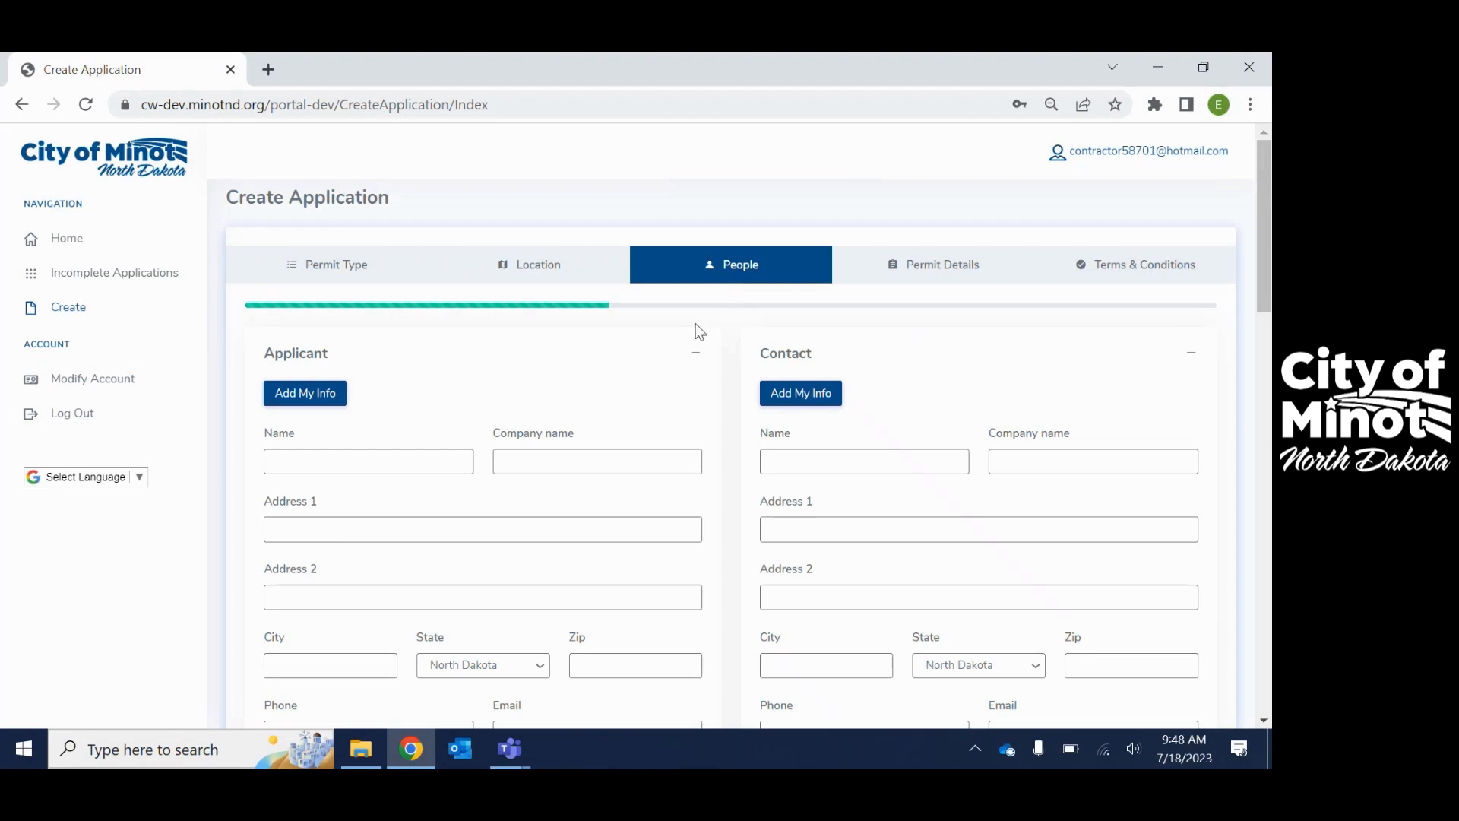
- Fill the Applicant section with Add My Info and continue to Permit Details
{"action": "scroll", "coordinate": [719, 322], "scroll_direction": "down", "scroll_amount": 1}
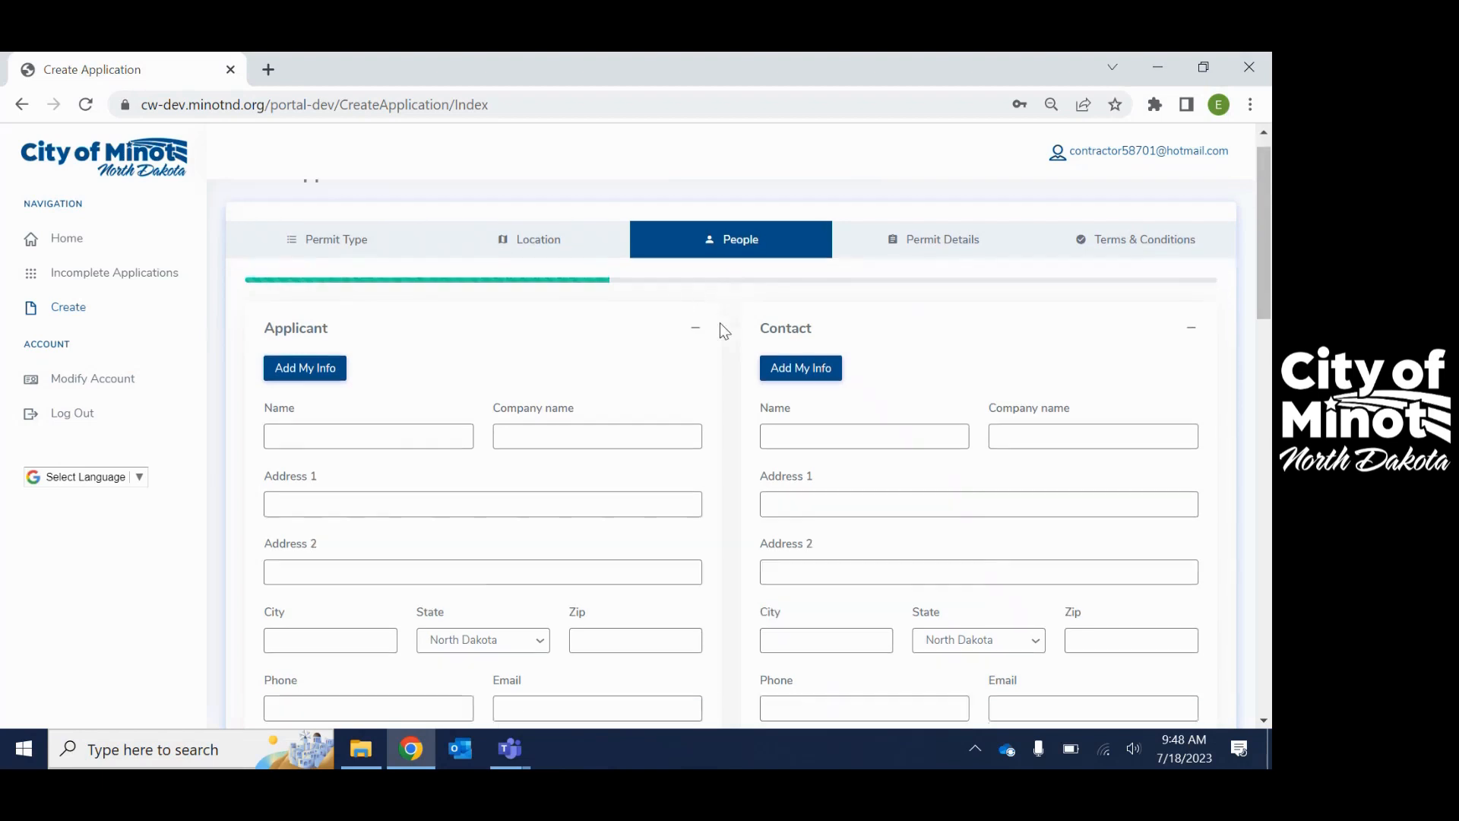
{"action": "scroll", "coordinate": [312, 255], "scroll_direction": "down", "scroll_amount": 1}
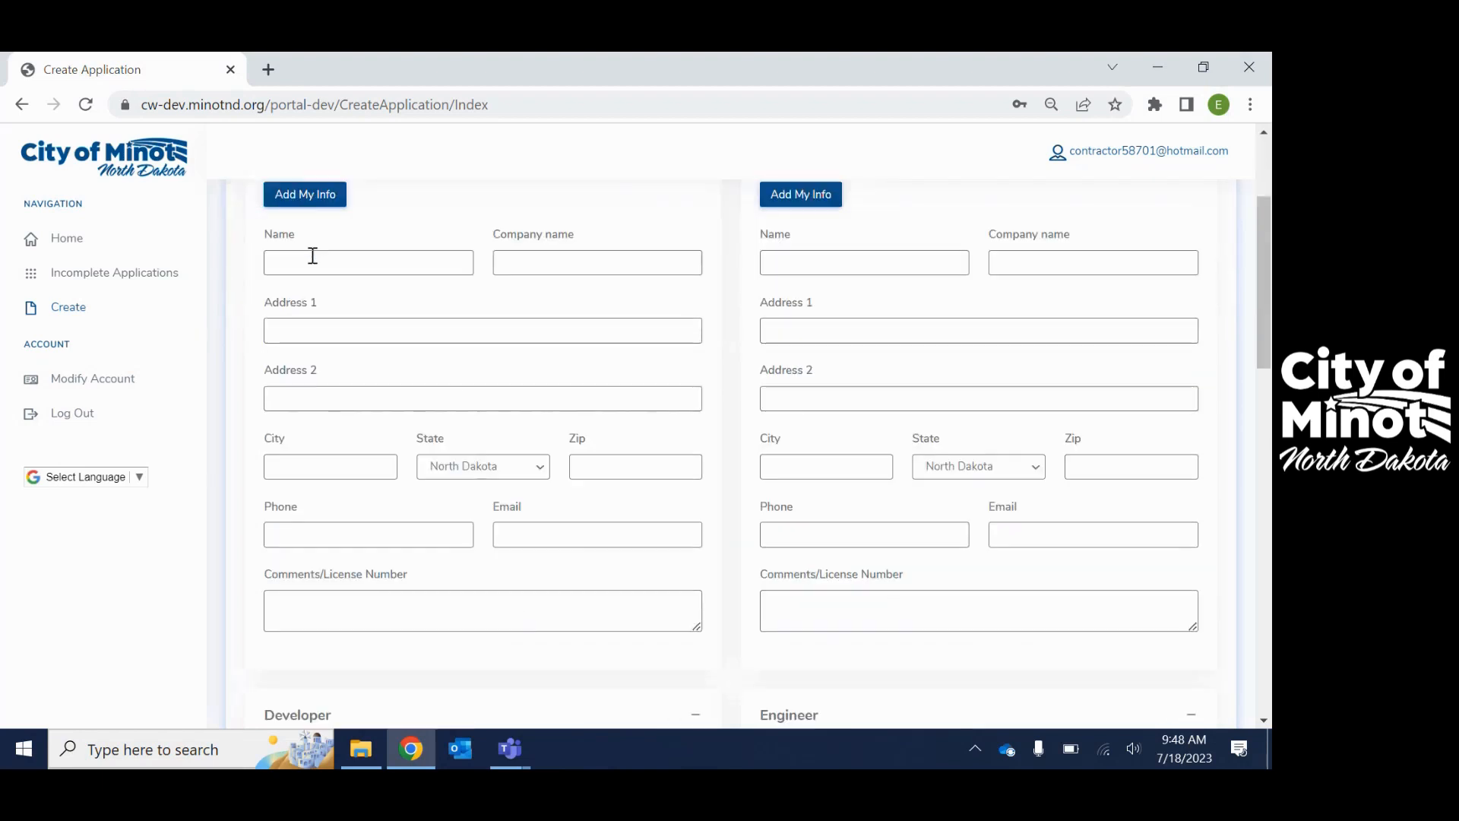
{"action": "left_click", "coordinate": [308, 199]}
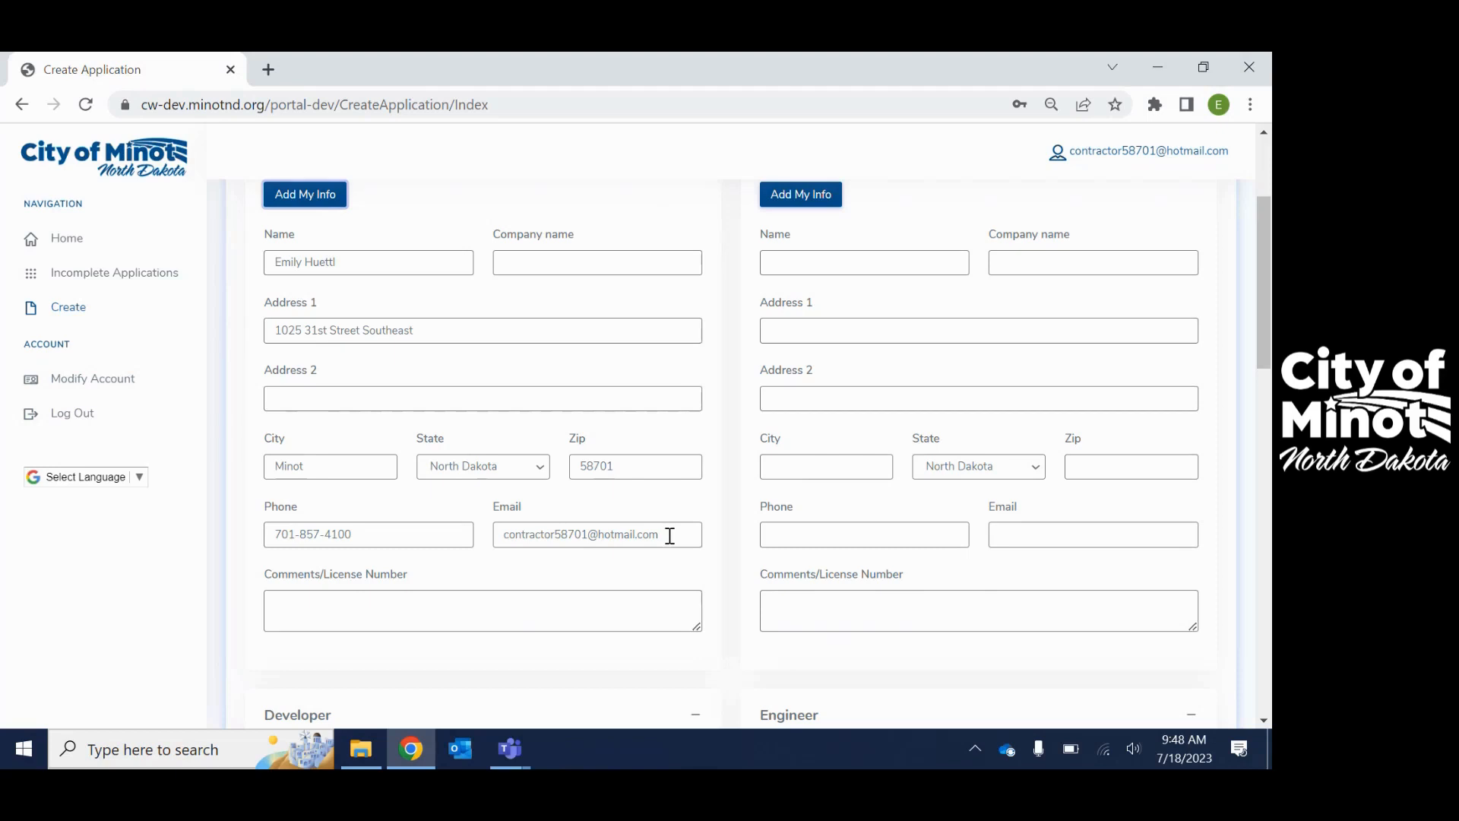
{"action": "scroll", "coordinate": [700, 498], "scroll_direction": "up", "scroll_amount": 3}
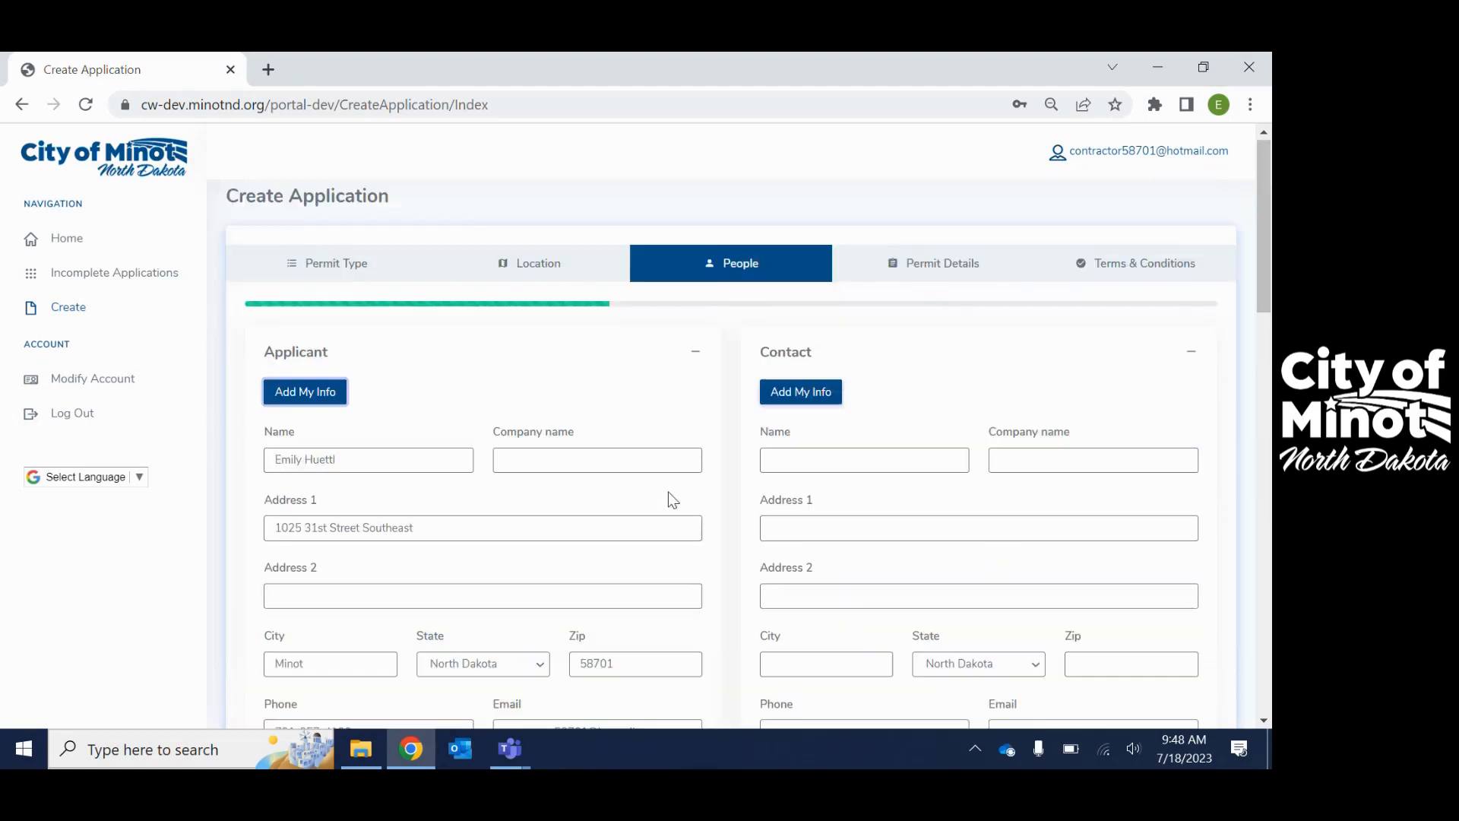
{"action": "scroll", "coordinate": [400, 433], "scroll_direction": "down", "scroll_amount": 5}
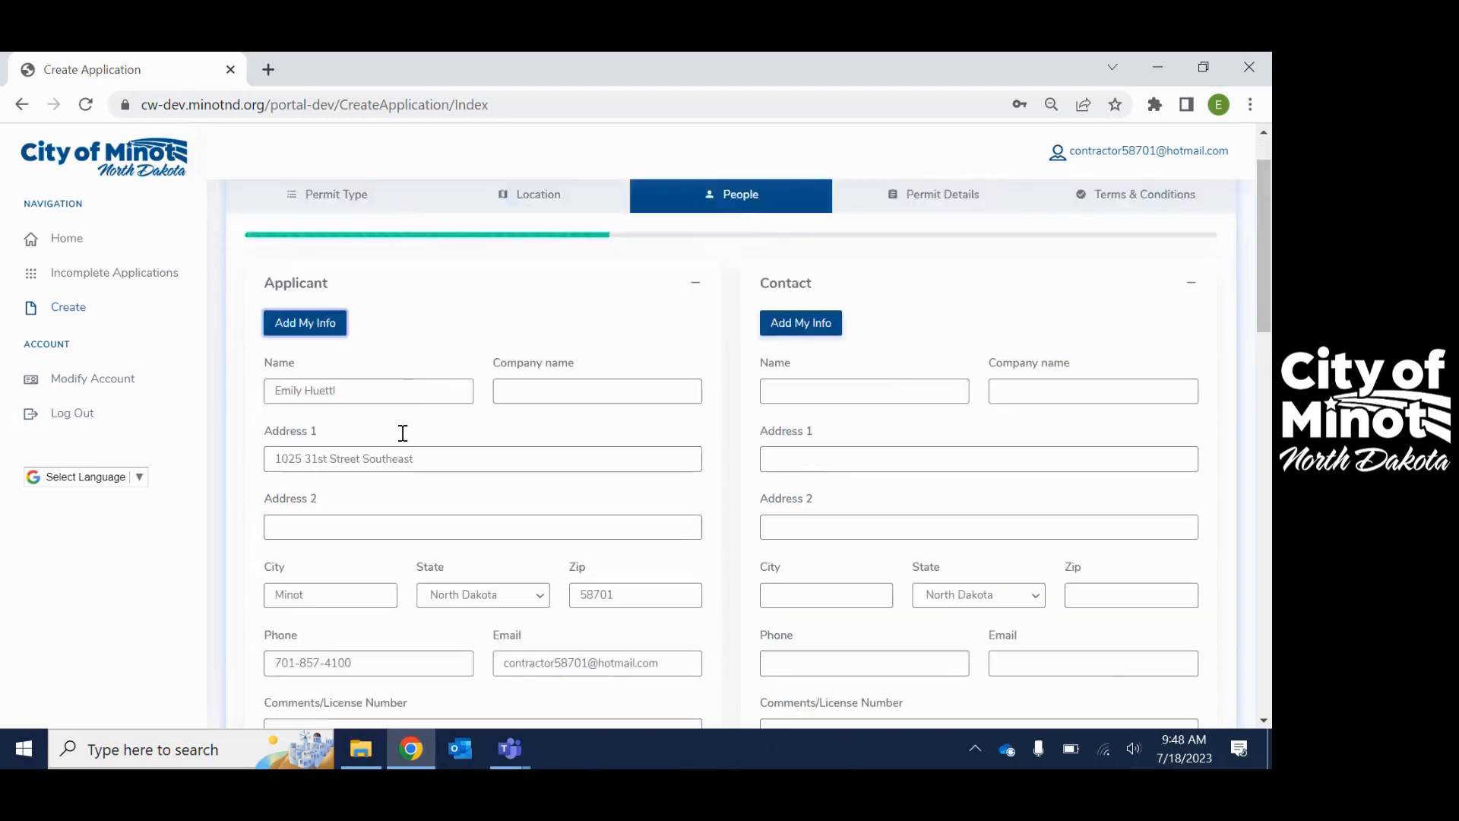
{"action": "scroll", "coordinate": [904, 308], "scroll_direction": "down", "scroll_amount": 9}
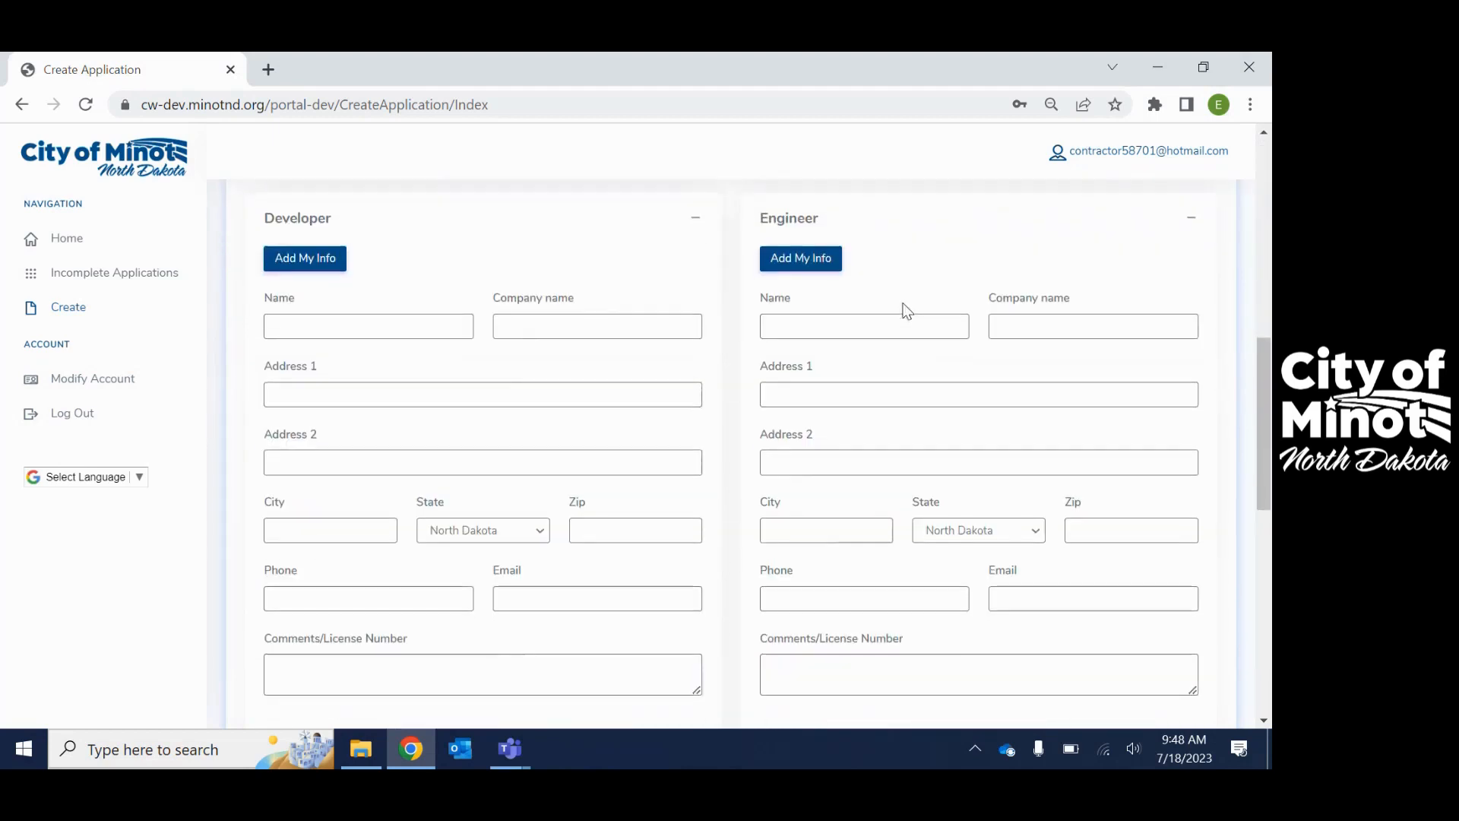
{"action": "scroll", "coordinate": [893, 305], "scroll_direction": "down", "scroll_amount": 4}
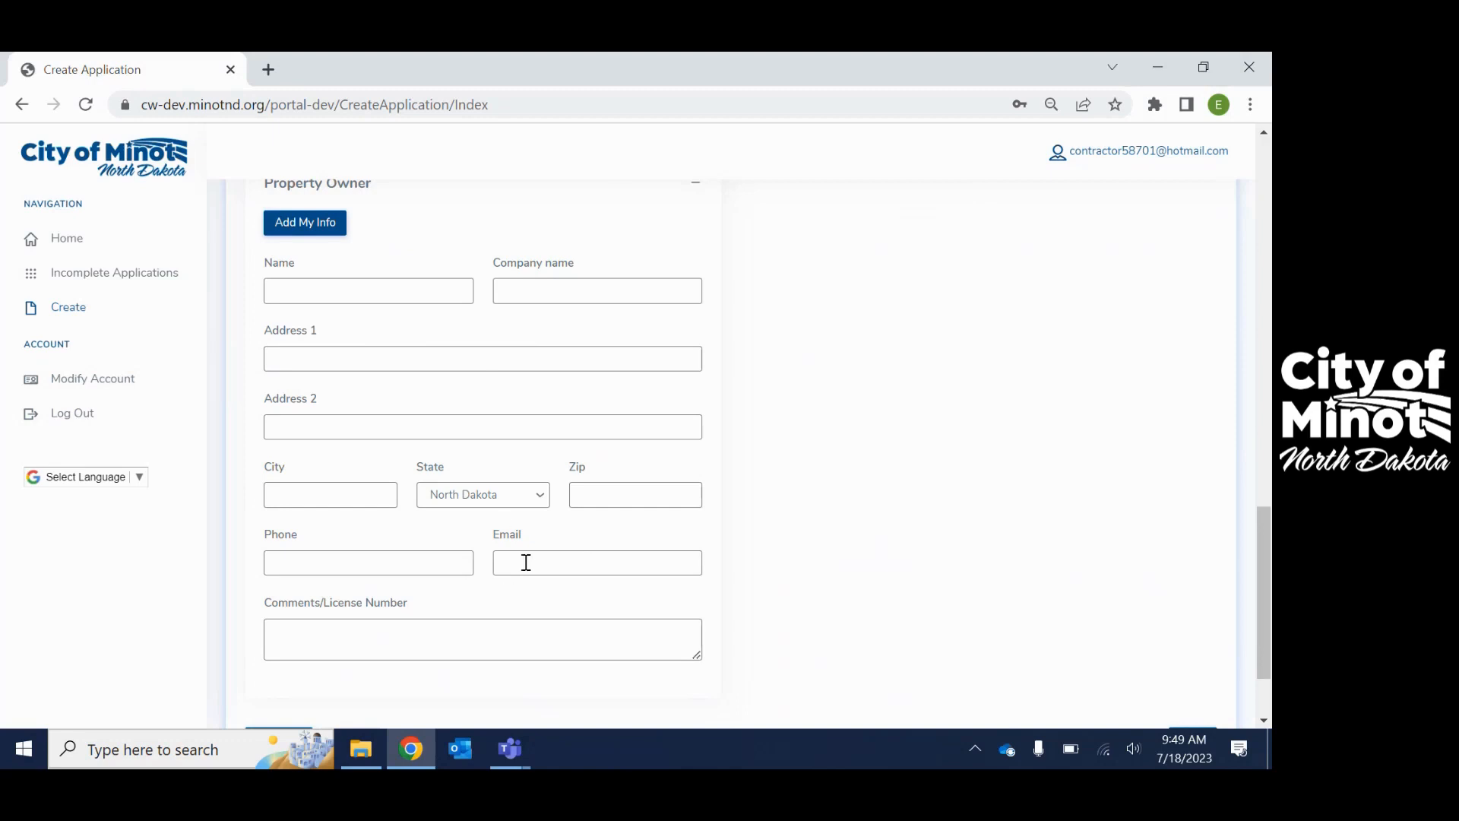
{"action": "scroll", "coordinate": [1019, 521], "scroll_direction": "down", "scroll_amount": 2}
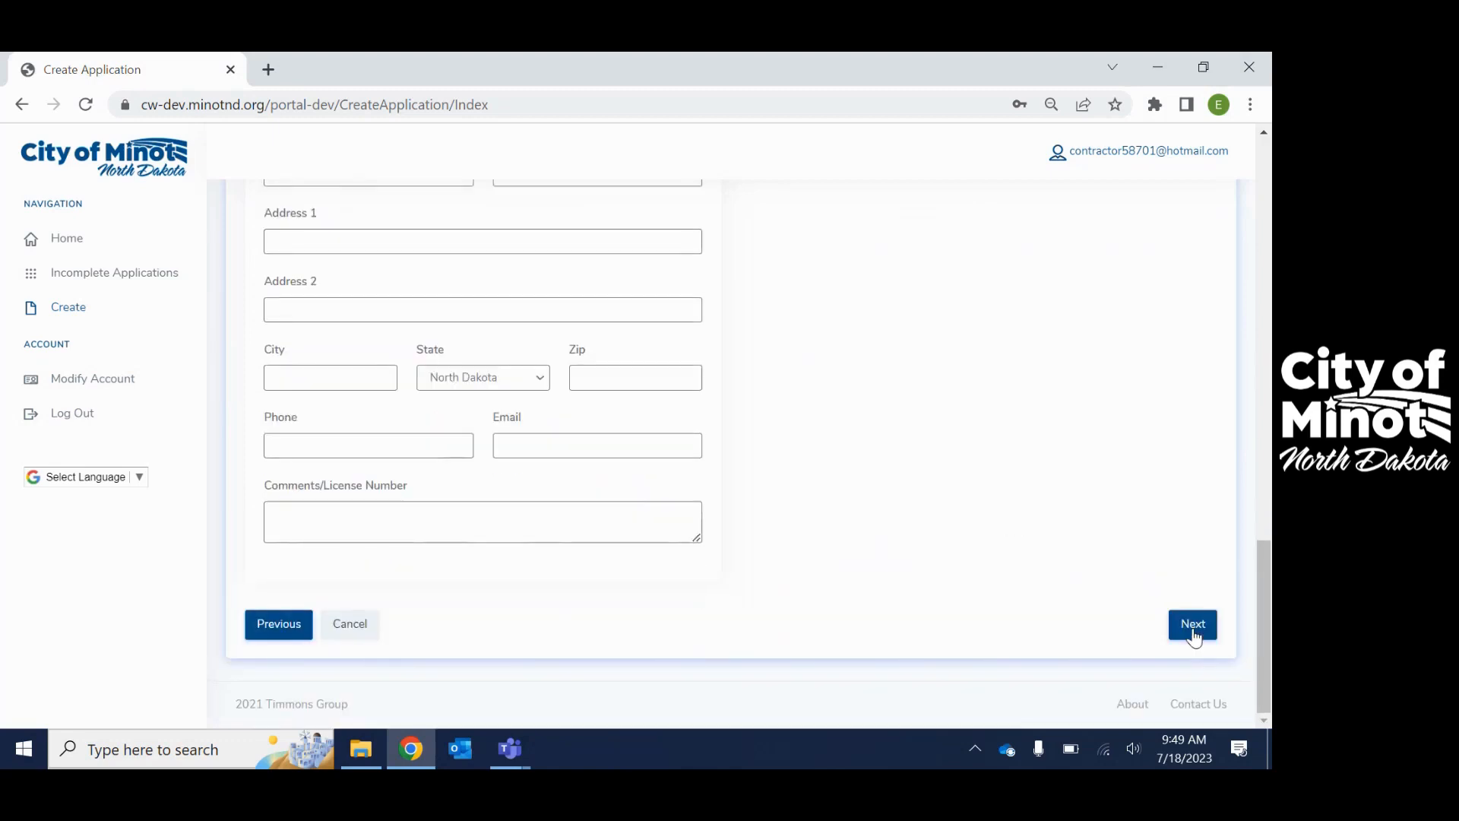
{"action": "left_click", "coordinate": [1193, 631]}
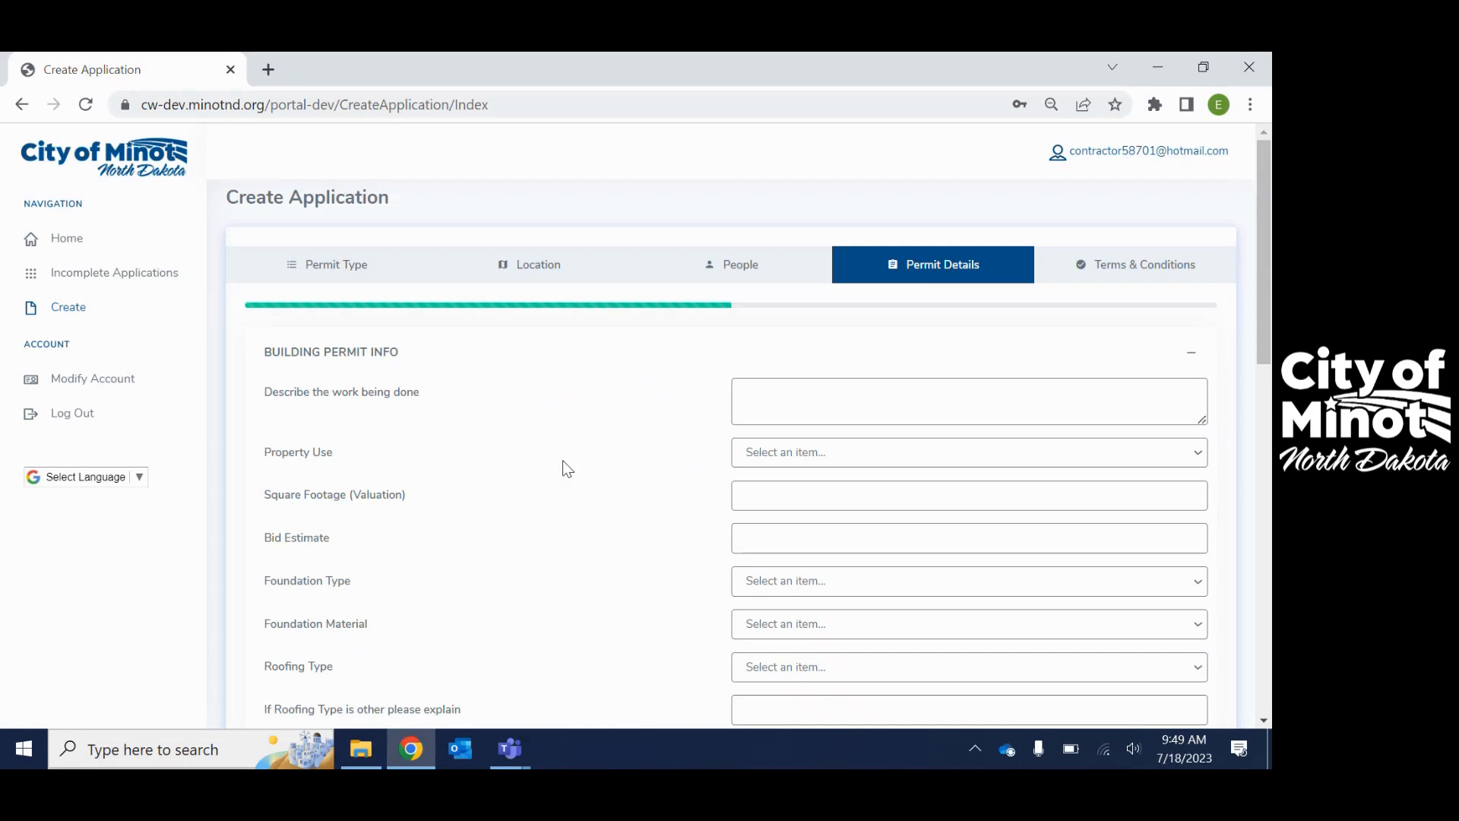
- Describe the work as 'SFR new construction', Single Family, 3,000 sq ft, 300,000 bid
{"action": "scroll", "coordinate": [559, 461], "scroll_direction": "down", "scroll_amount": 1}
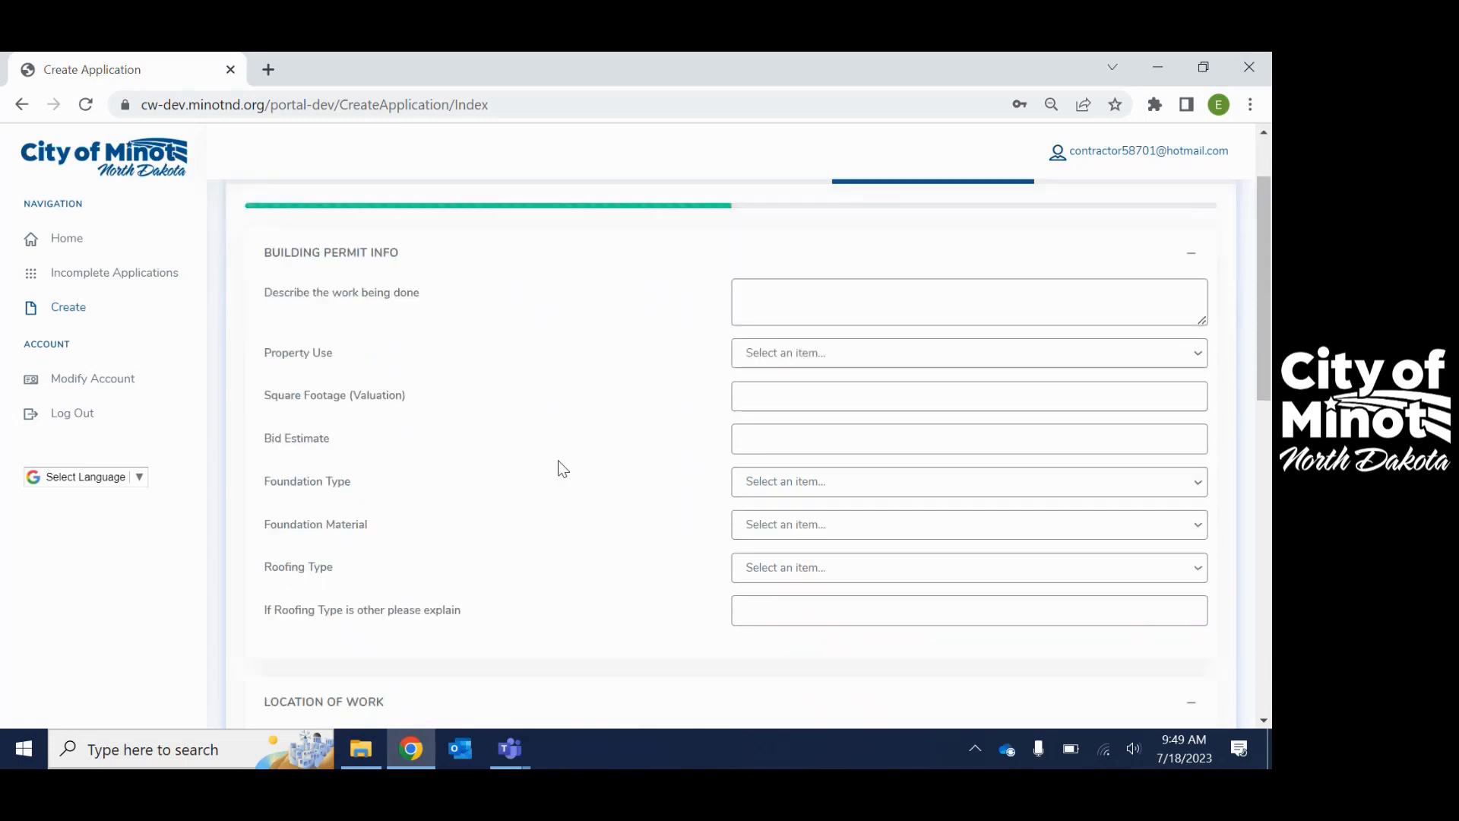
{"action": "left_click", "coordinate": [782, 302]}
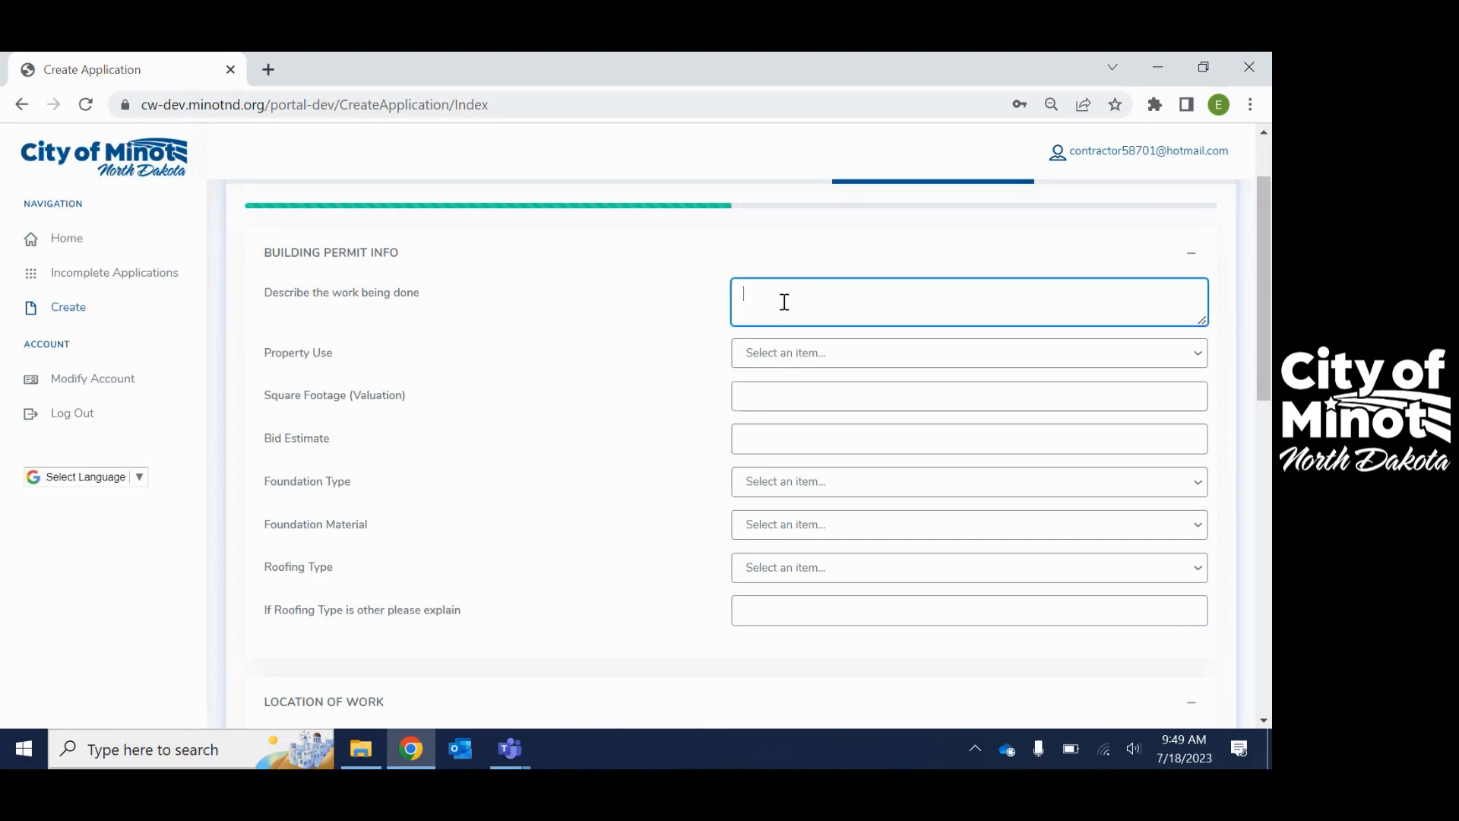
{"action": "type", "text": "SFR new construction"}
{"action": "left_click", "coordinate": [783, 352]}
{"action": "left_click", "coordinate": [874, 393]}
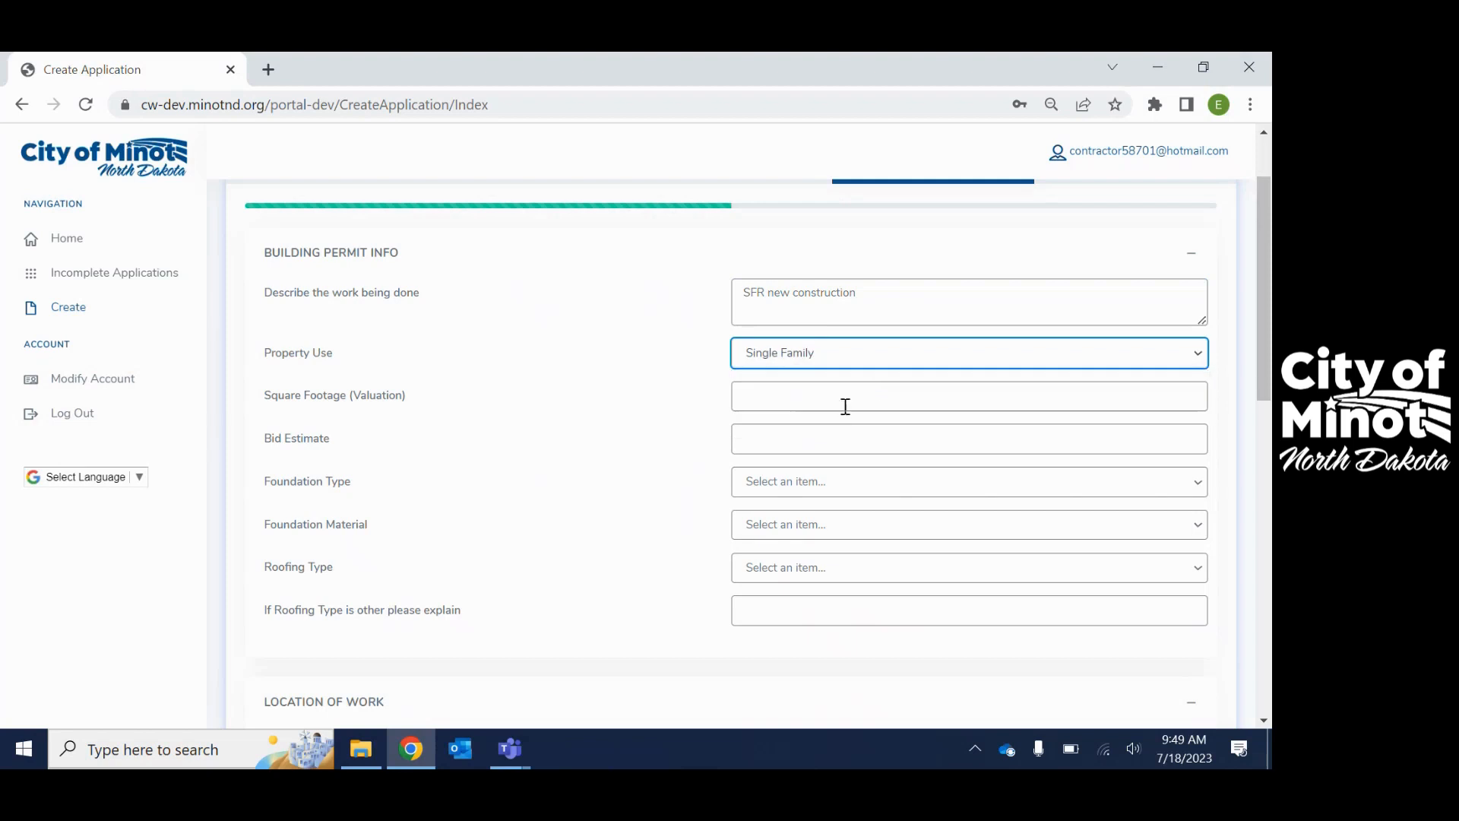
{"action": "left_click", "coordinate": [790, 393]}
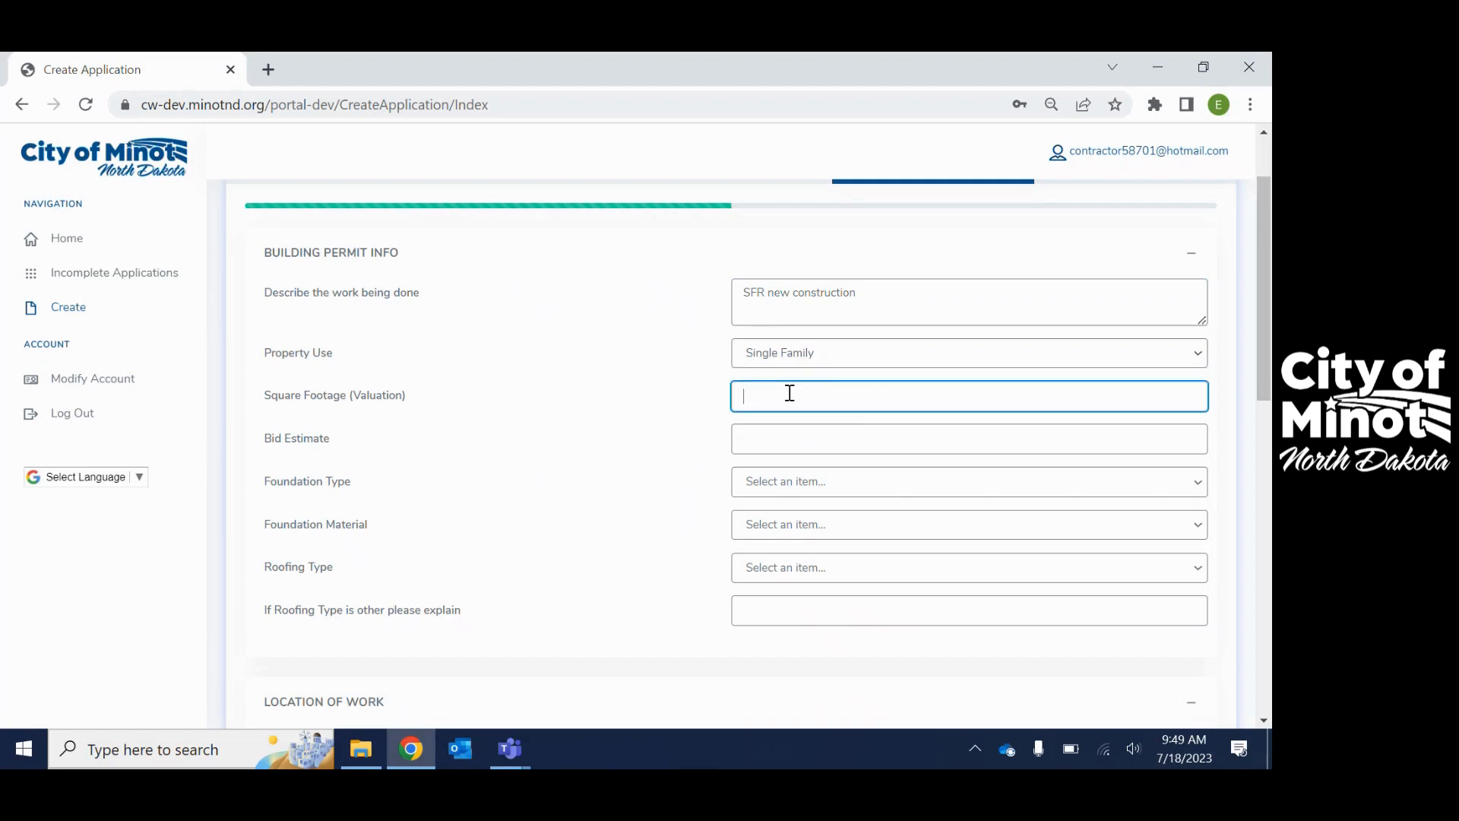
{"action": "type", "text": "3,000"}
{"action": "left_click", "coordinate": [758, 440]}
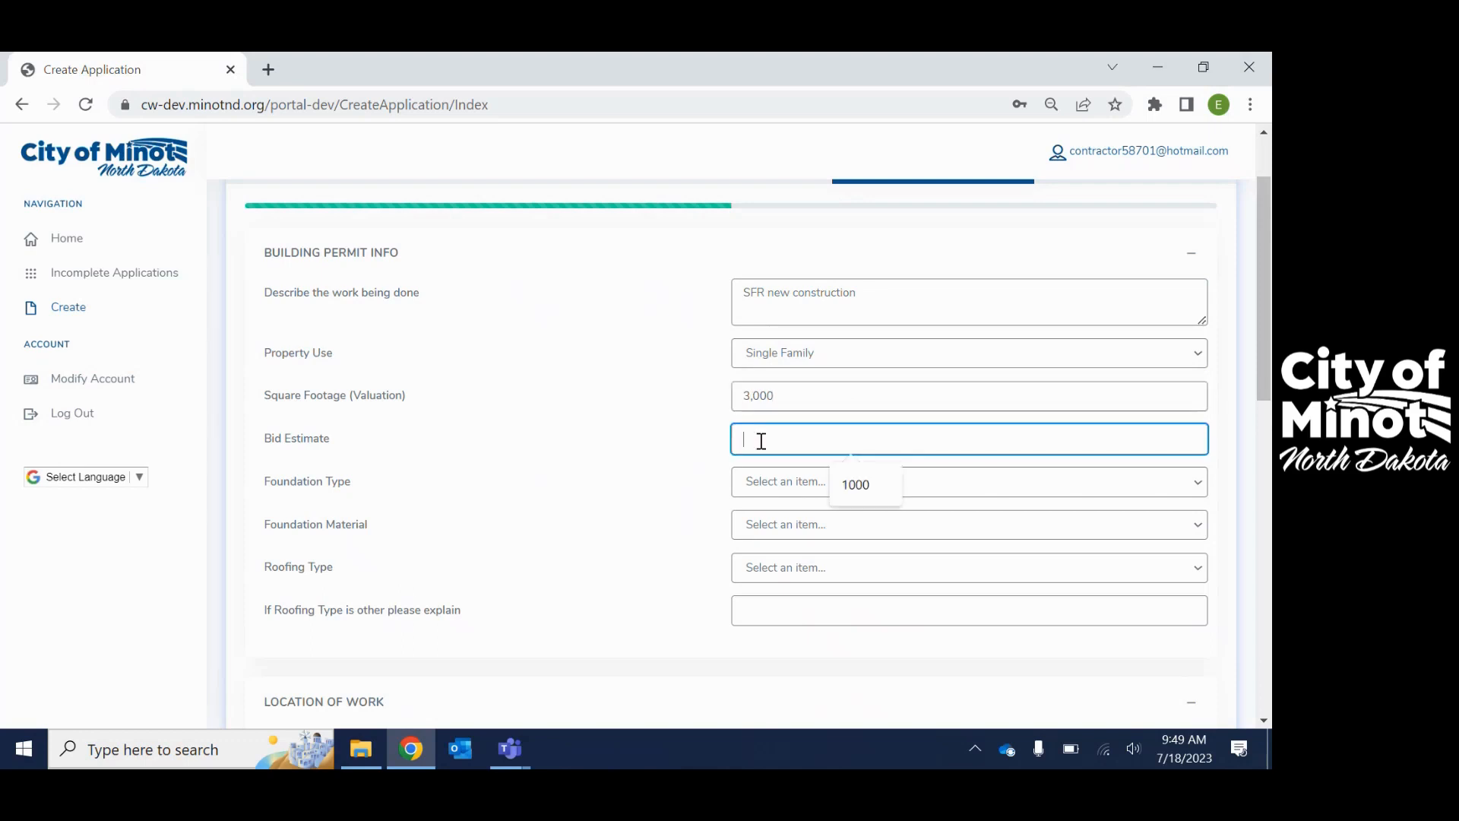
{"action": "type", "text": "300,000"}
- Set foundation to Slab on Grade with 05) ICF, and roofing to 1) Asphalt Shingles
{"action": "left_click", "coordinate": [771, 481]}
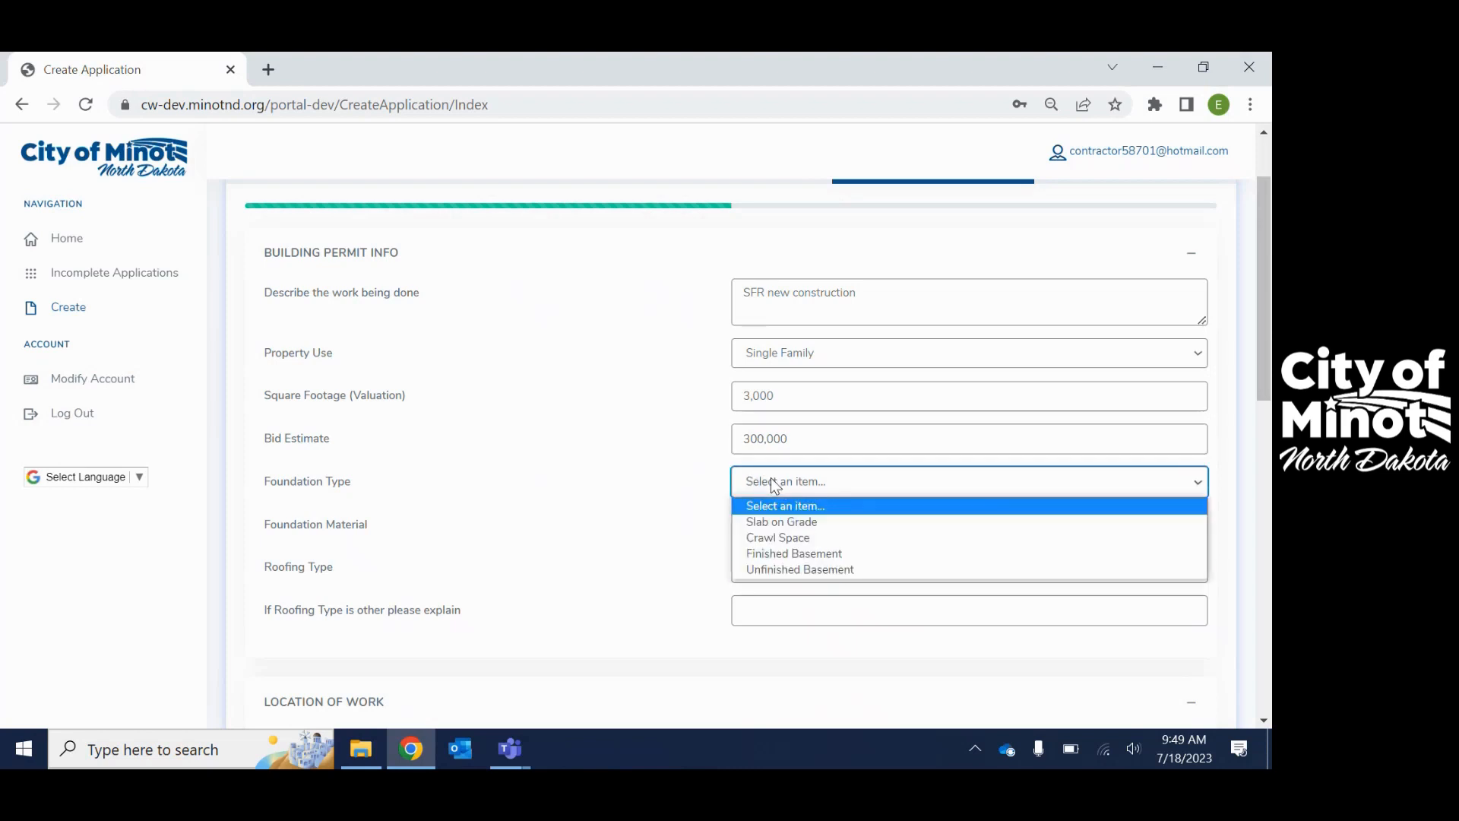
{"action": "left_click", "coordinate": [837, 524]}
{"action": "left_click", "coordinate": [811, 526]}
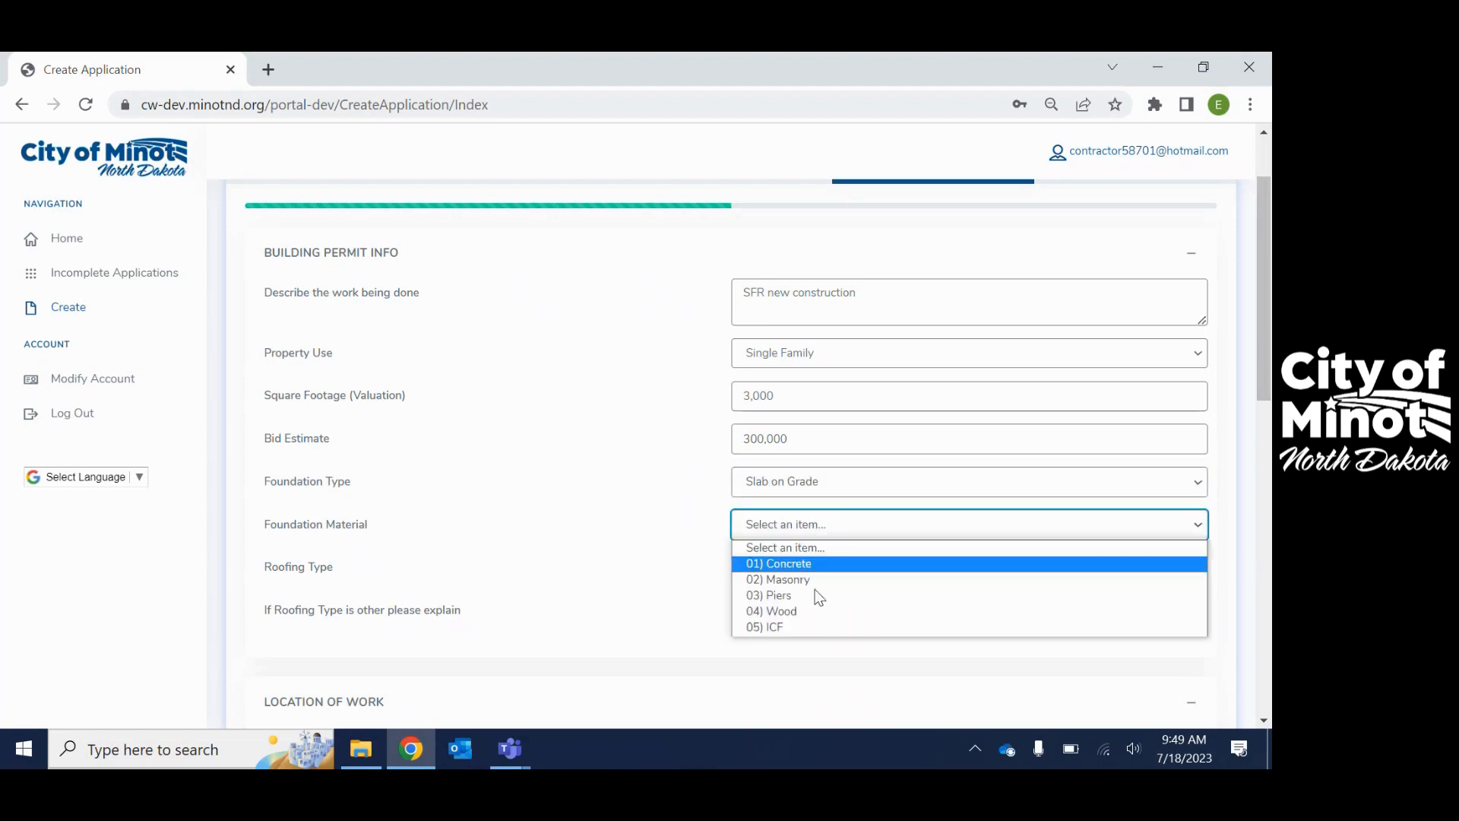
{"action": "left_click", "coordinate": [809, 625]}
{"action": "left_click", "coordinate": [798, 573]}
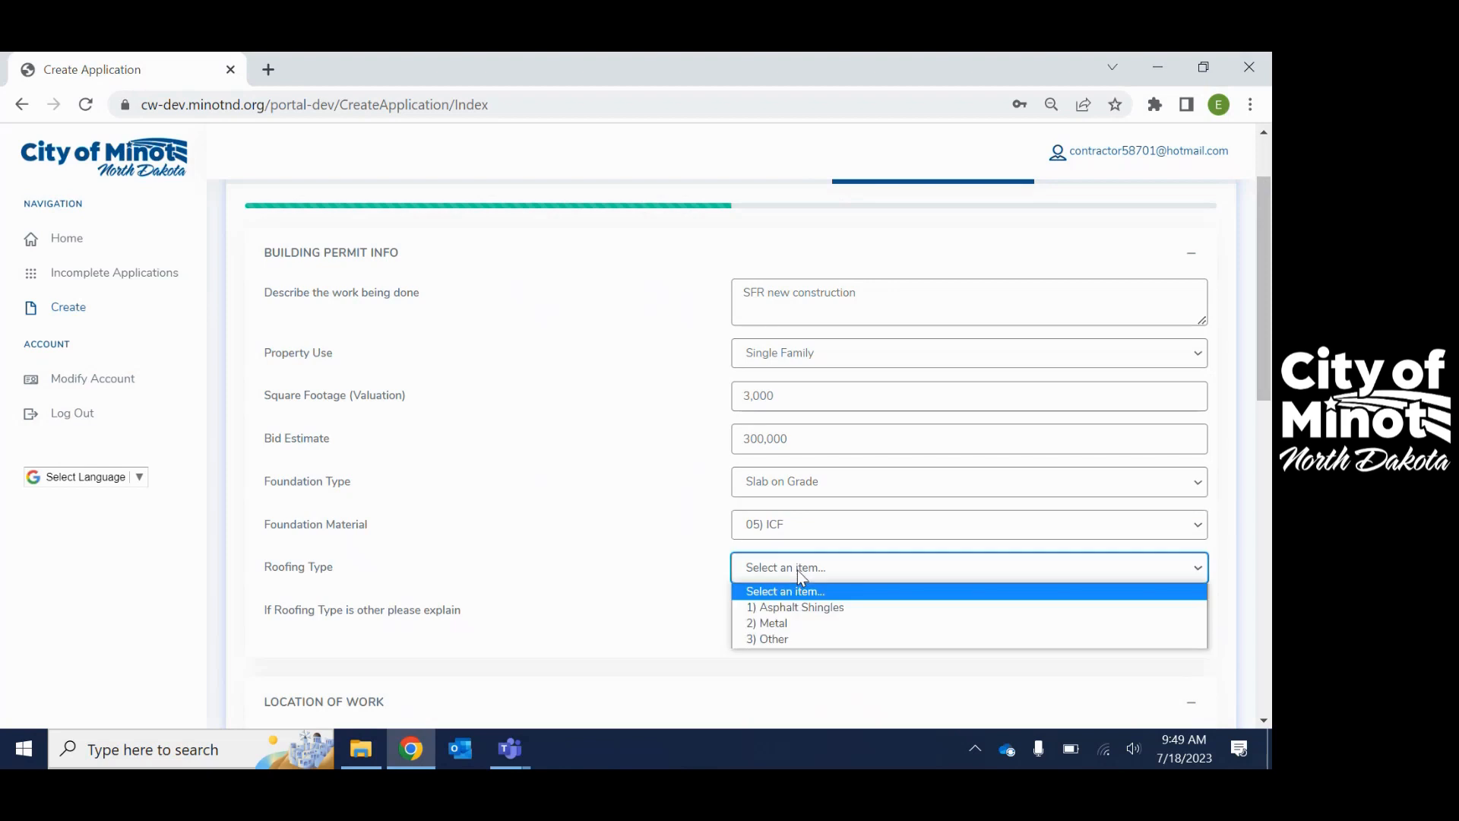
{"action": "left_click", "coordinate": [805, 608]}
{"action": "scroll", "coordinate": [601, 517], "scroll_direction": "down", "scroll_amount": 2}
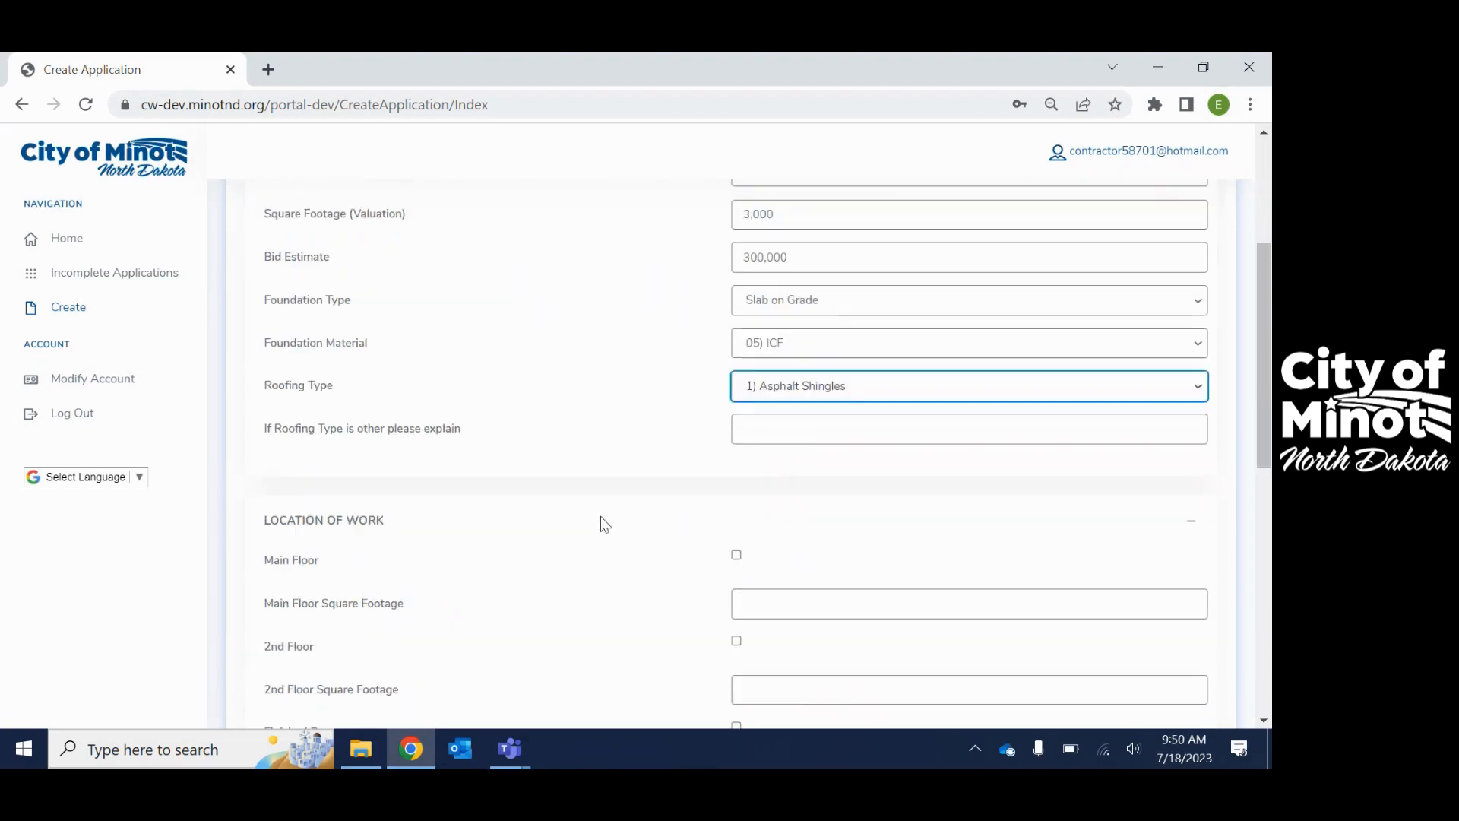
- Mark Main Floor at 1,500 sq ft and Attached Garage at 500 sq ft
{"action": "scroll", "coordinate": [605, 524], "scroll_direction": "down", "scroll_amount": 3}
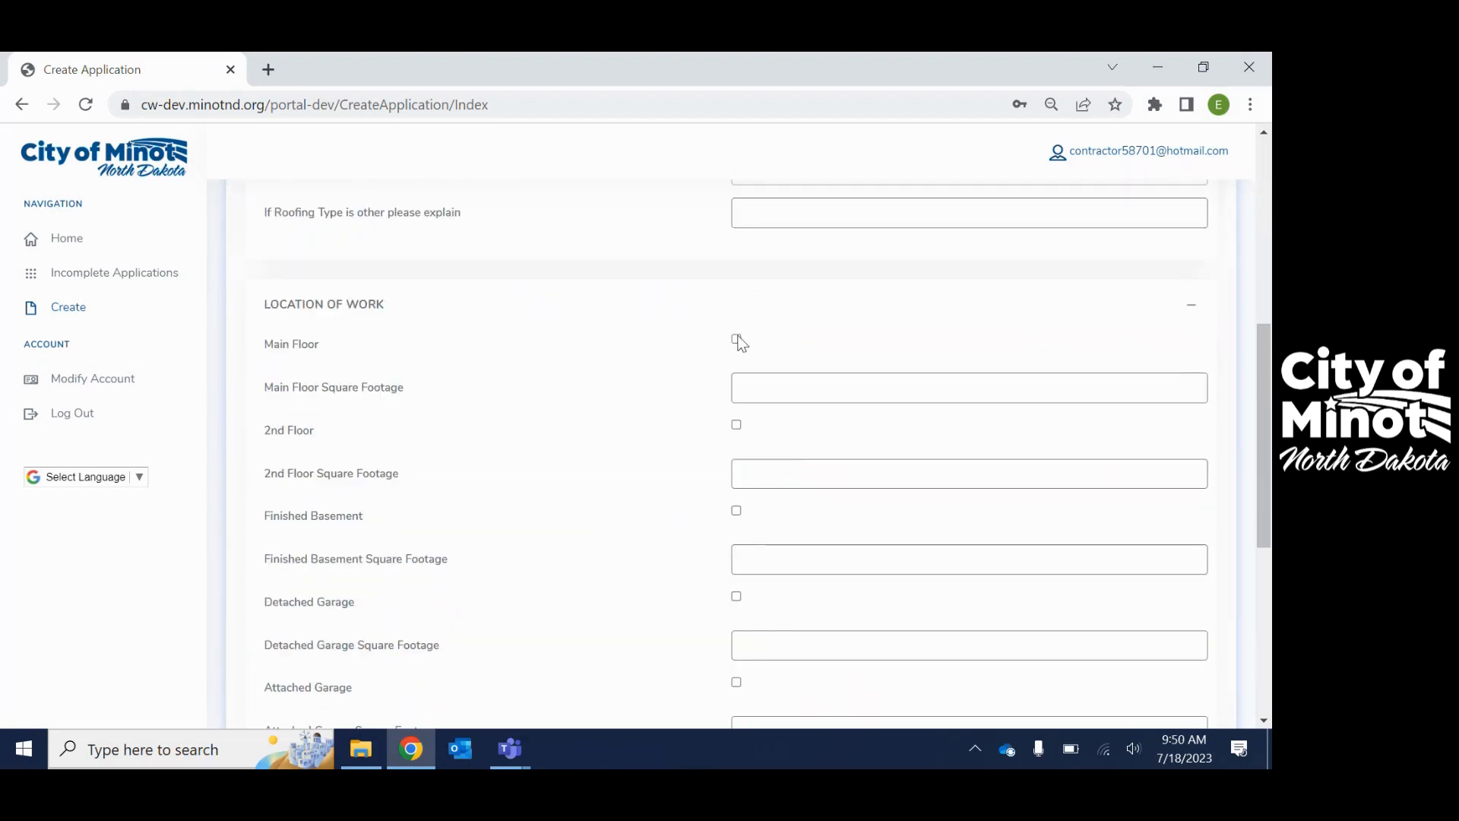
{"action": "left_click", "coordinate": [738, 338]}
{"action": "left_click", "coordinate": [790, 388]}
{"action": "type", "text": "1500"}
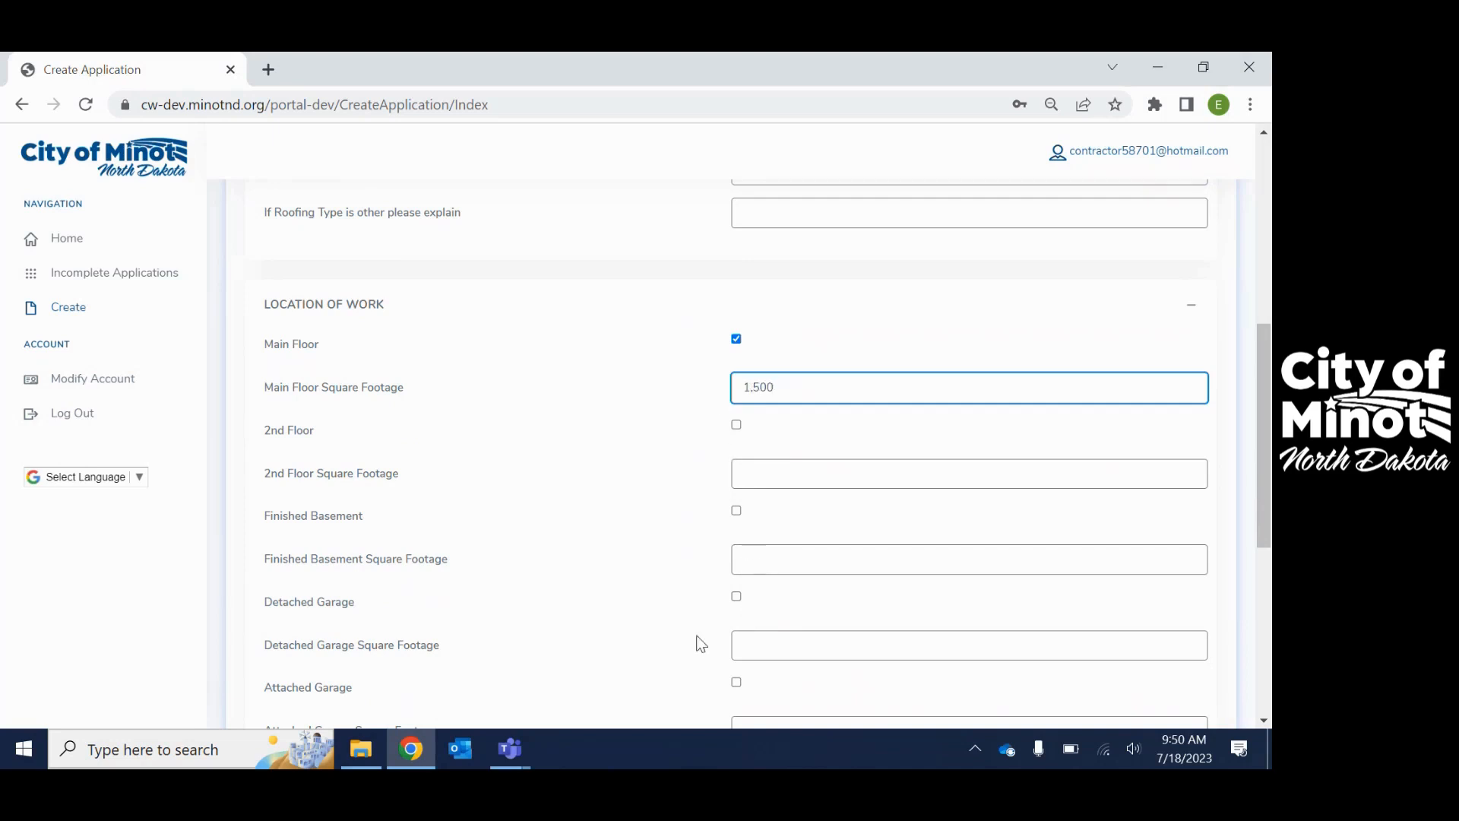
{"action": "scroll", "coordinate": [728, 619], "scroll_direction": "down", "scroll_amount": 2}
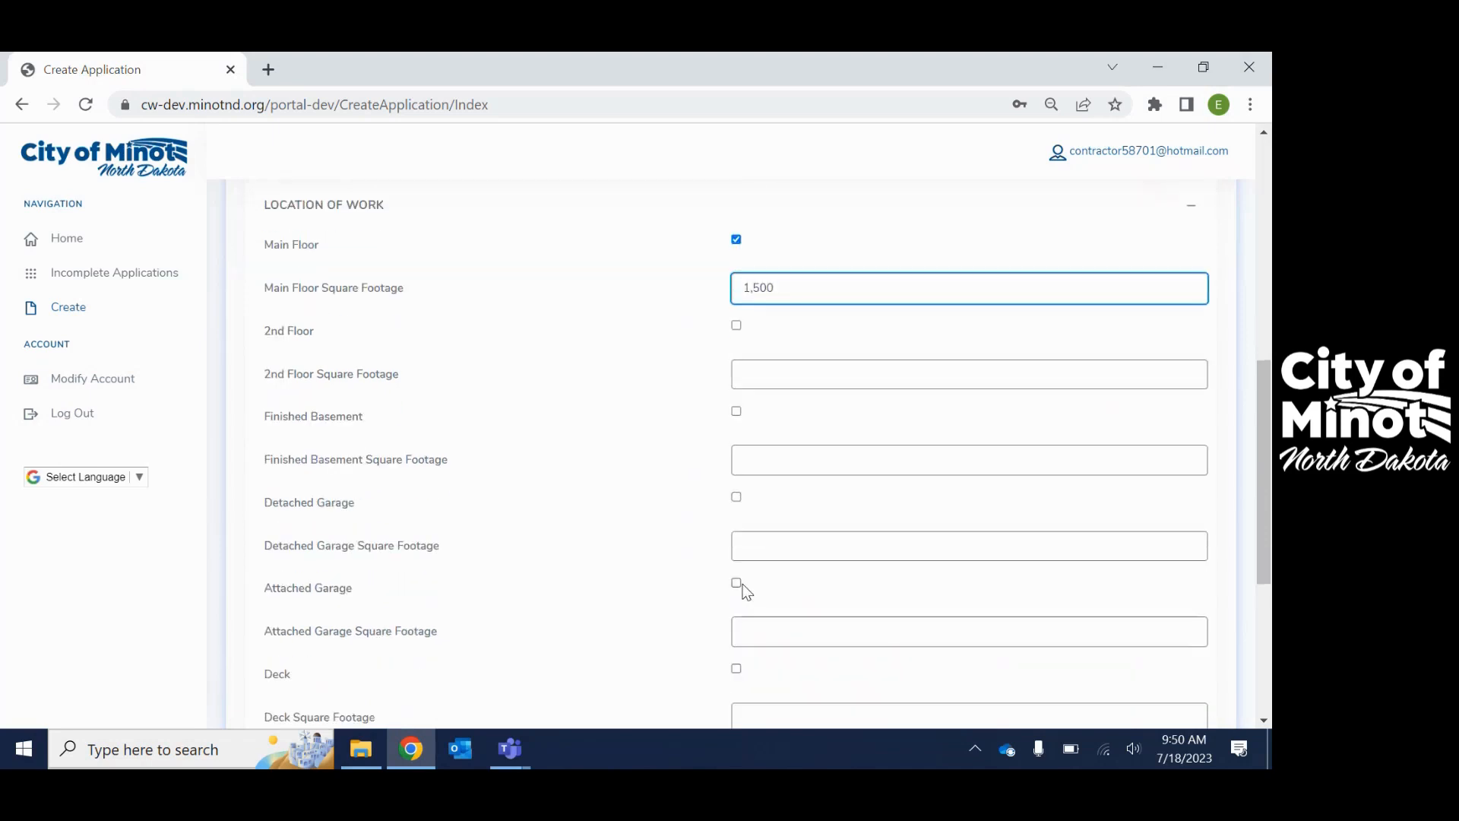
{"action": "left_click", "coordinate": [739, 584]}
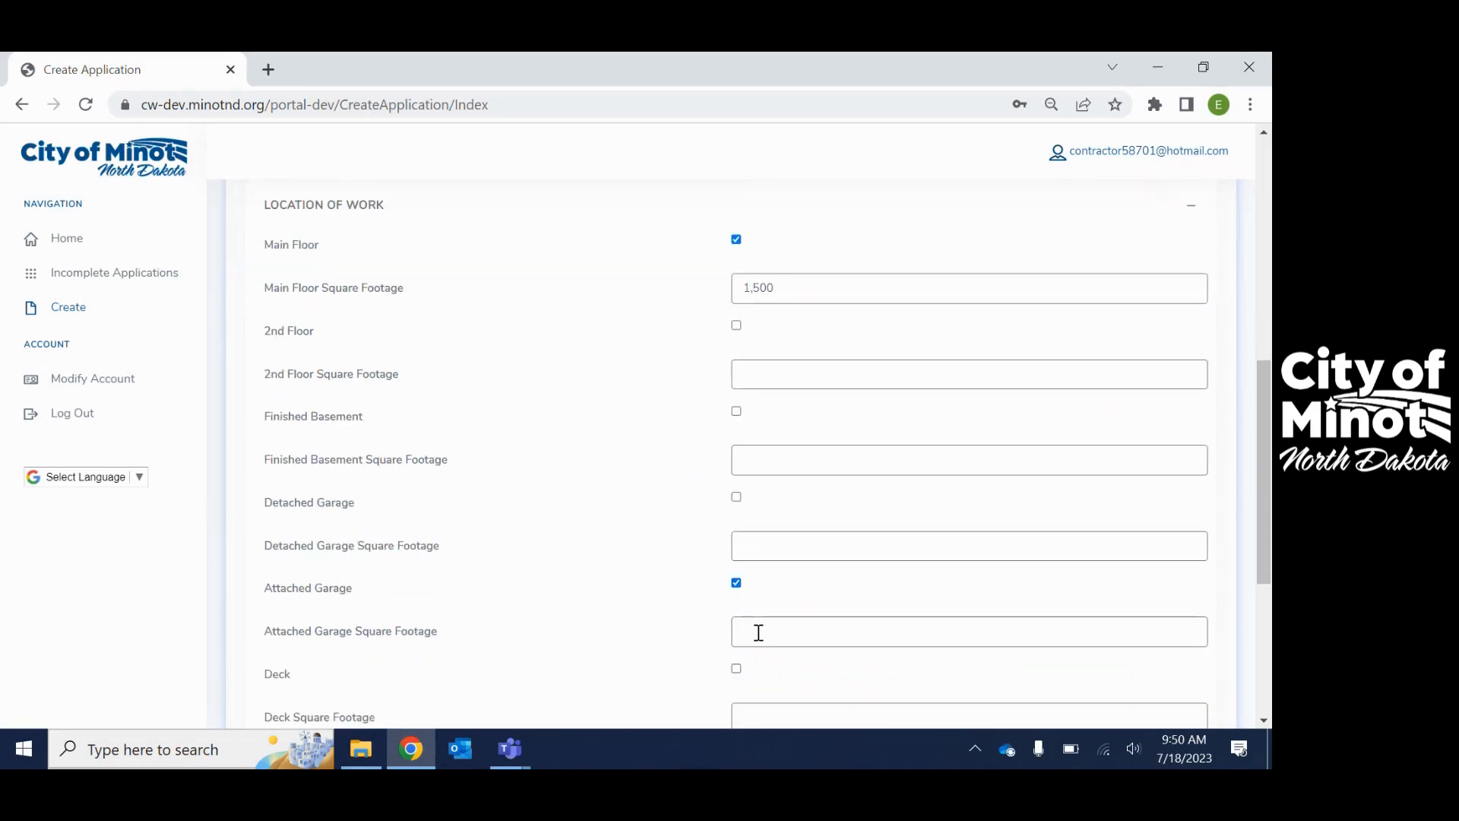
{"action": "left_click", "coordinate": [759, 632]}
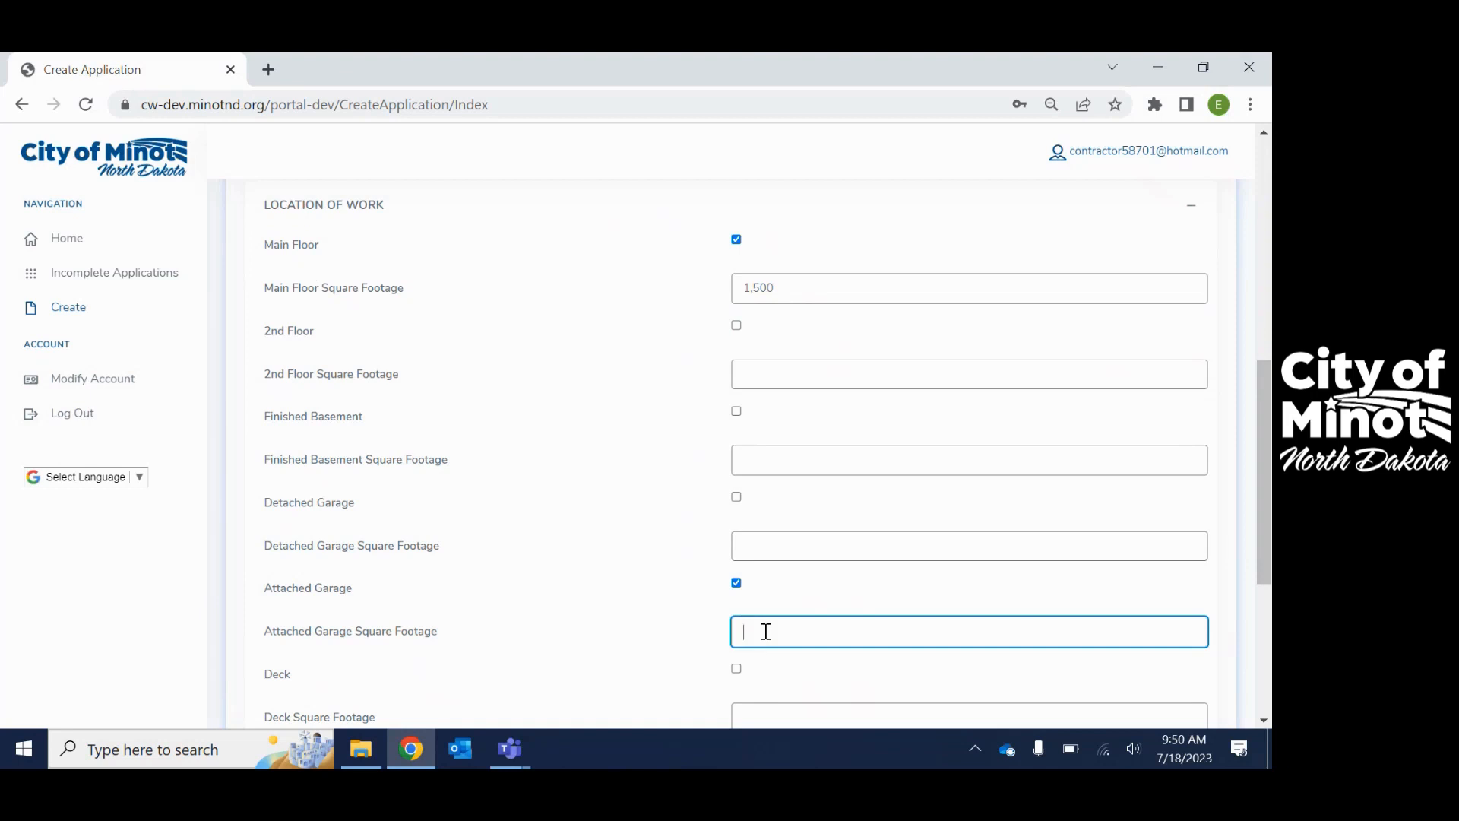
{"action": "type", "text": "500"}
- Tick Foundation and enter 2,000 as its square footage
{"action": "scroll", "coordinate": [766, 631], "scroll_direction": "down", "scroll_amount": 3}
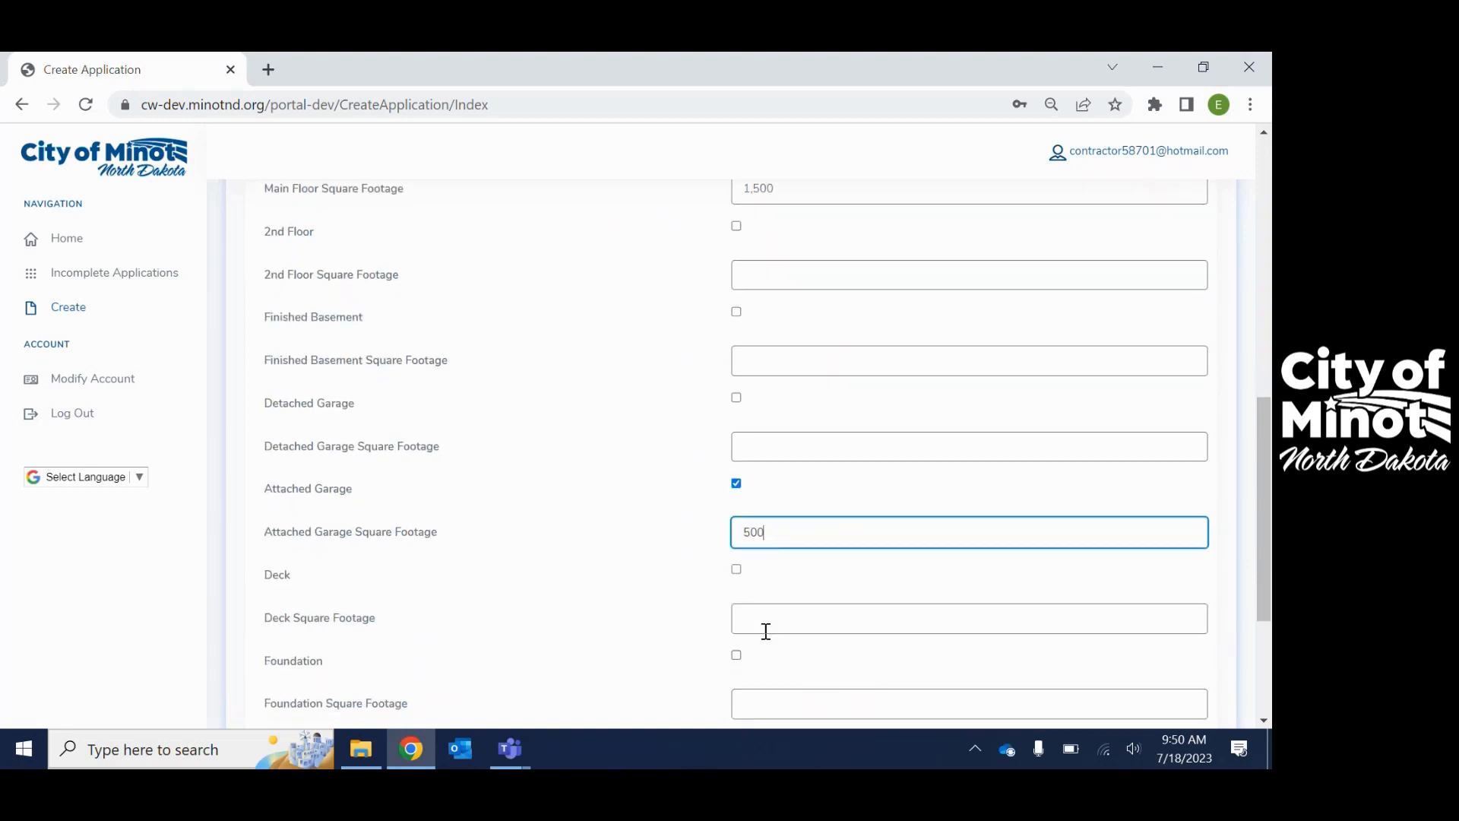
{"action": "left_click", "coordinate": [737, 557]}
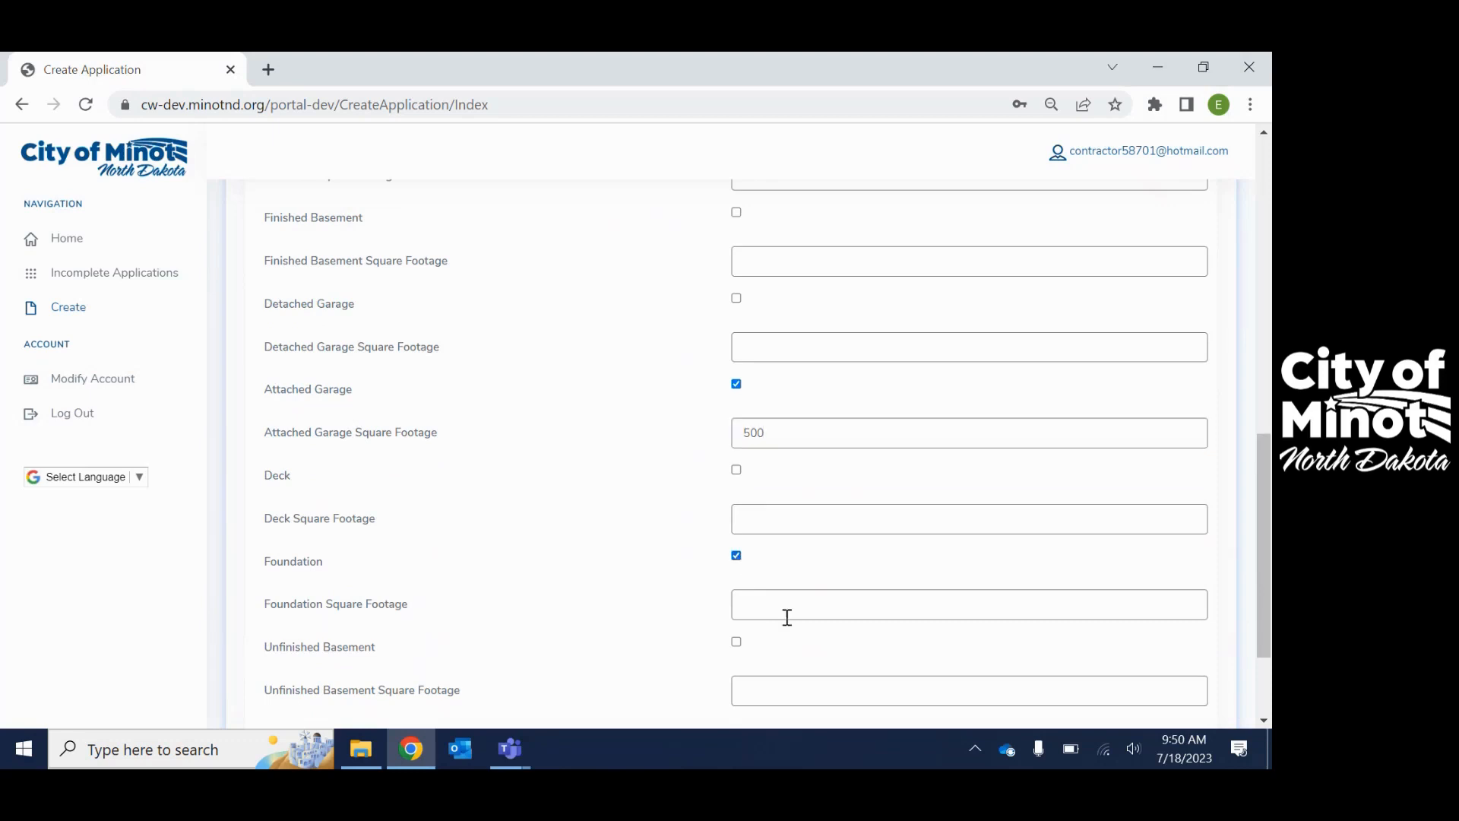
{"action": "left_click", "coordinate": [780, 610]}
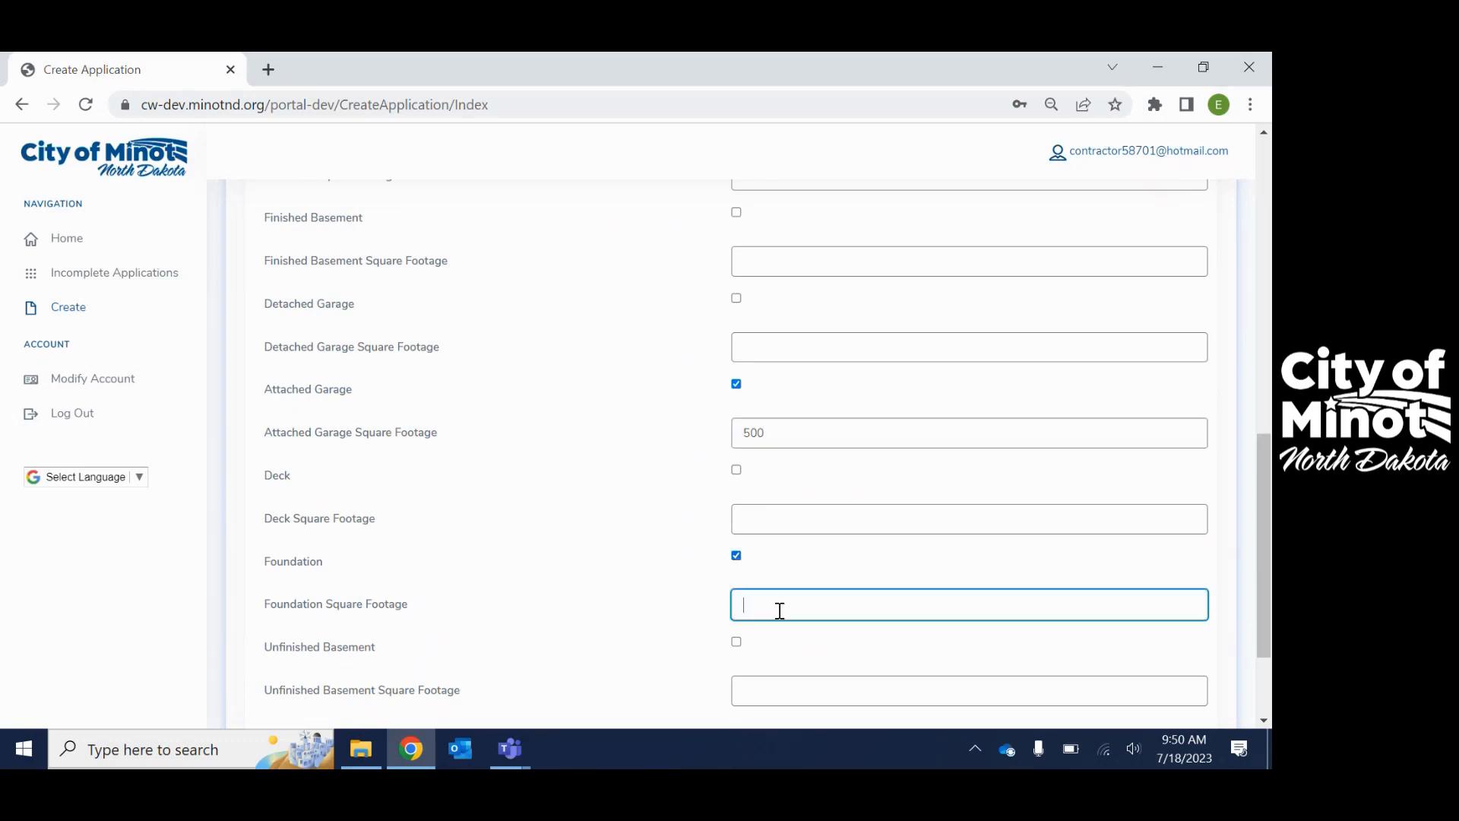
{"action": "type", "text": "2,000"}
{"action": "scroll", "coordinate": [828, 610], "scroll_direction": "up", "scroll_amount": 7}
{"action": "scroll", "coordinate": [828, 609], "scroll_direction": "down", "scroll_amount": 6}
{"action": "scroll", "coordinate": [831, 610], "scroll_direction": "down", "scroll_amount": 4}
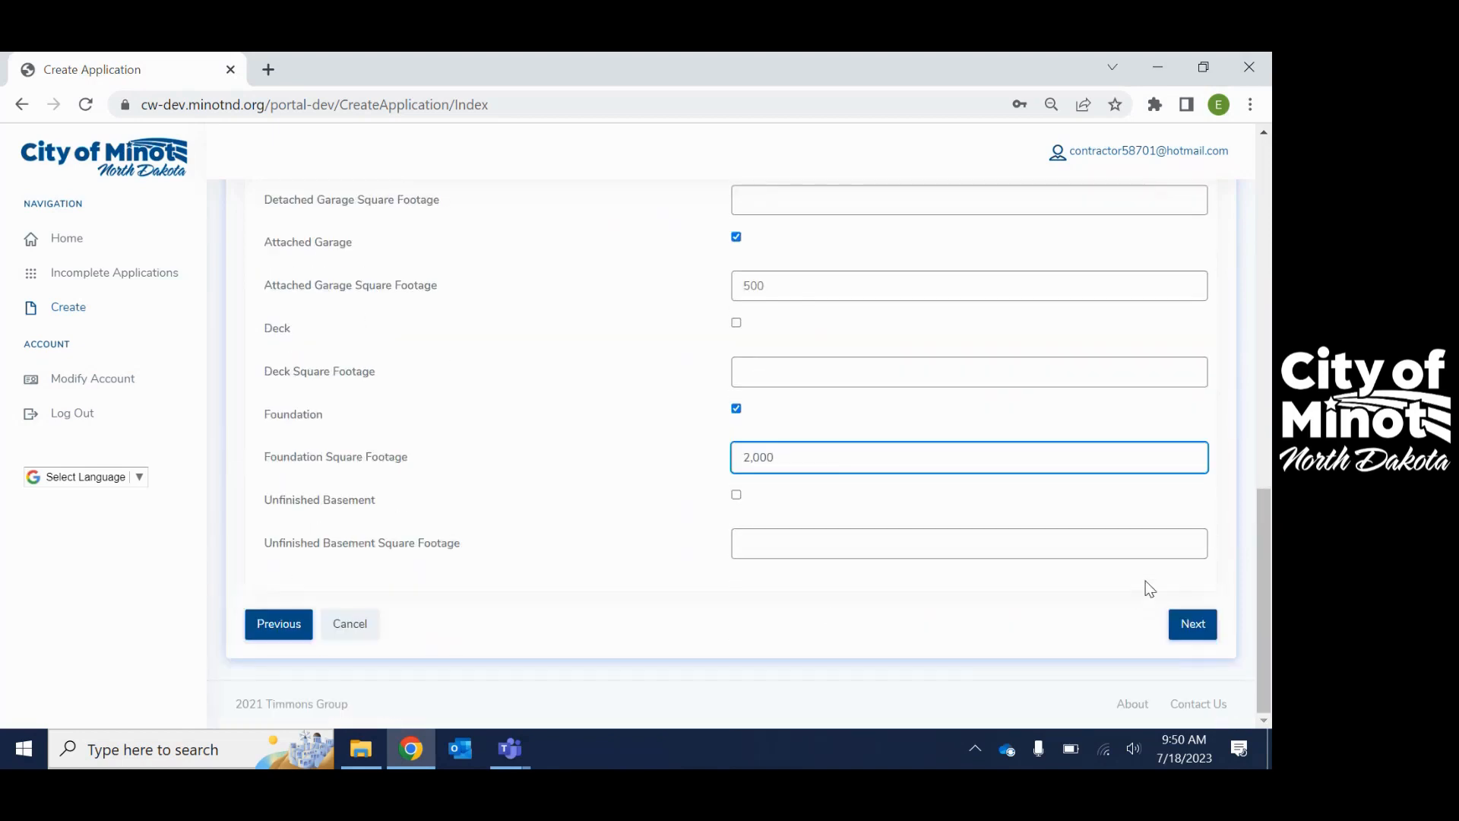
- Agree to the terms and conditions and submit the permit application
{"action": "left_click", "coordinate": [1192, 632]}
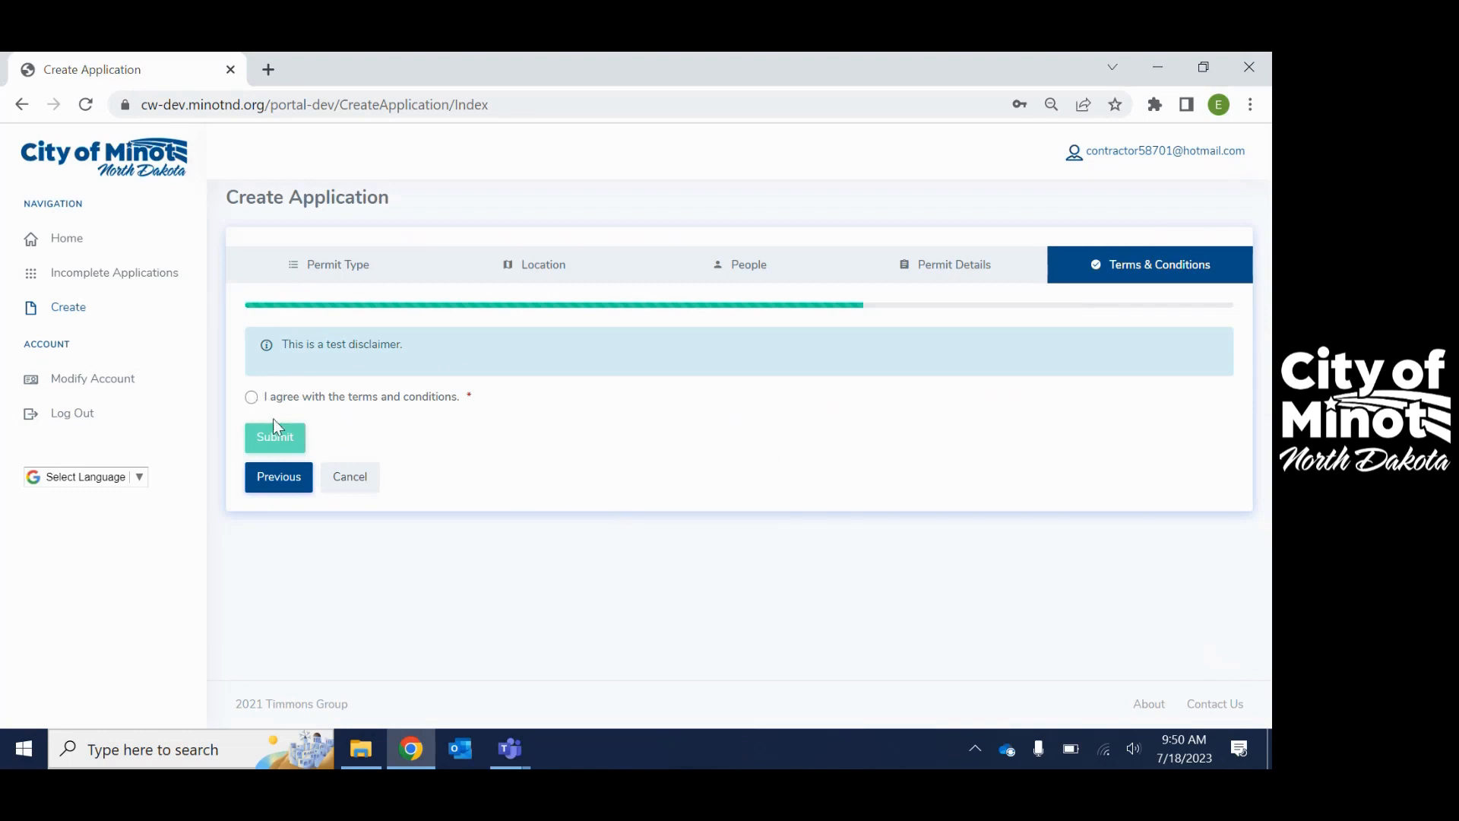
{"action": "left_click", "coordinate": [251, 397]}
{"action": "left_click", "coordinate": [276, 439]}
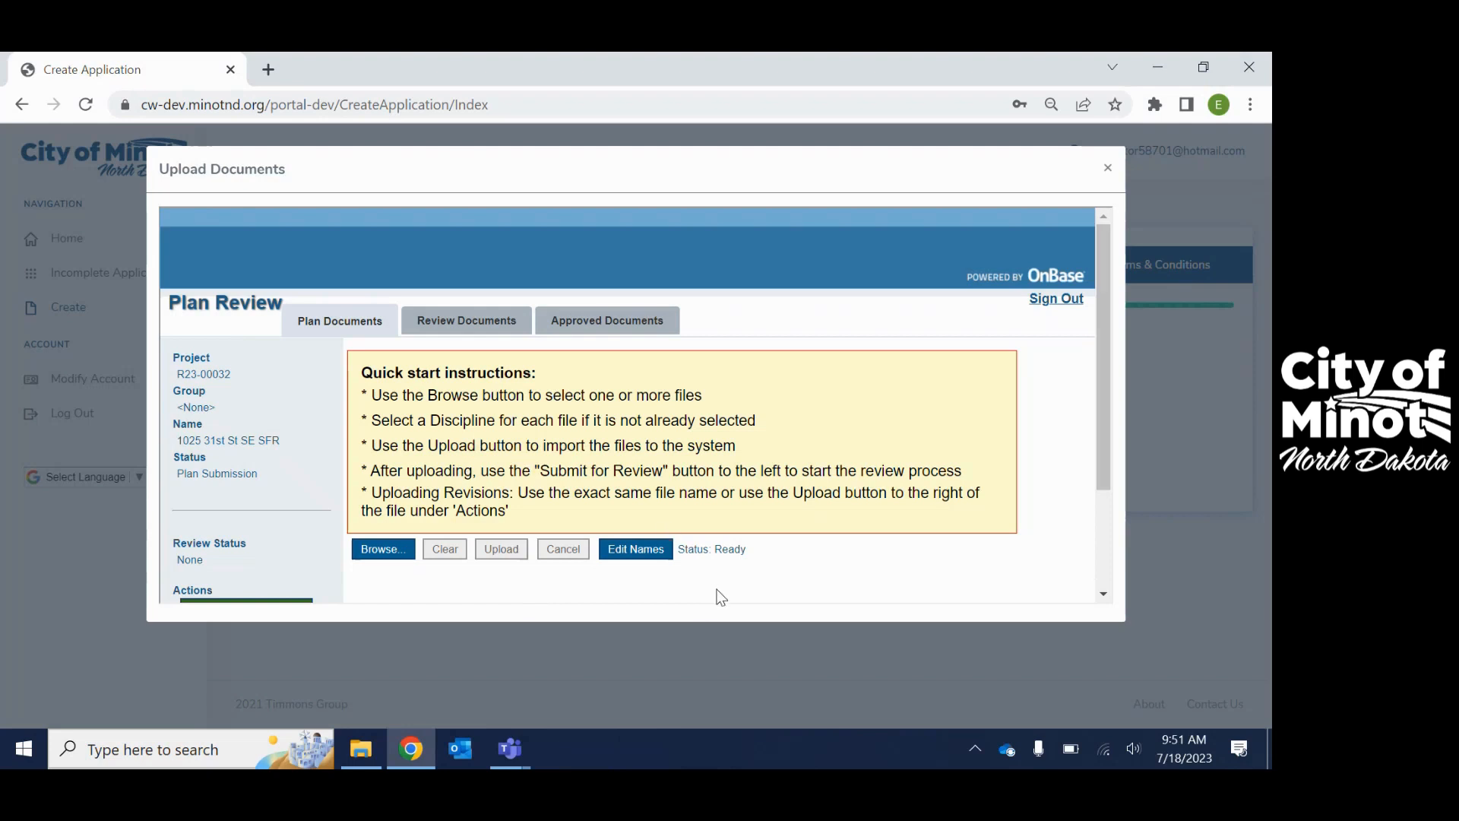
- Open the file picker from the Upload Documents panel via Browse...
{"action": "scroll", "coordinate": [875, 445], "scroll_direction": "down", "scroll_amount": 2}
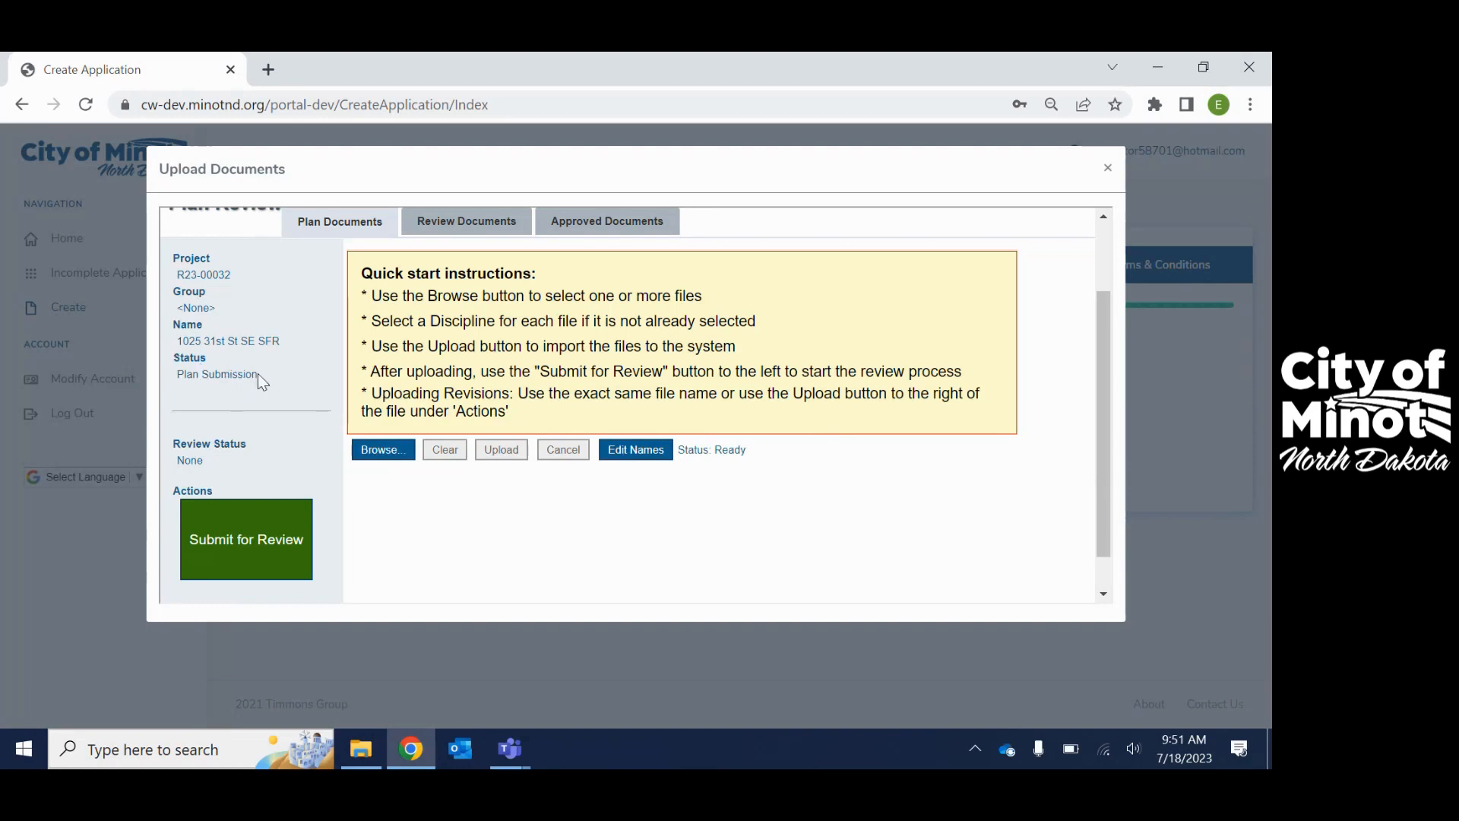
{"action": "left_click", "coordinate": [383, 457]}
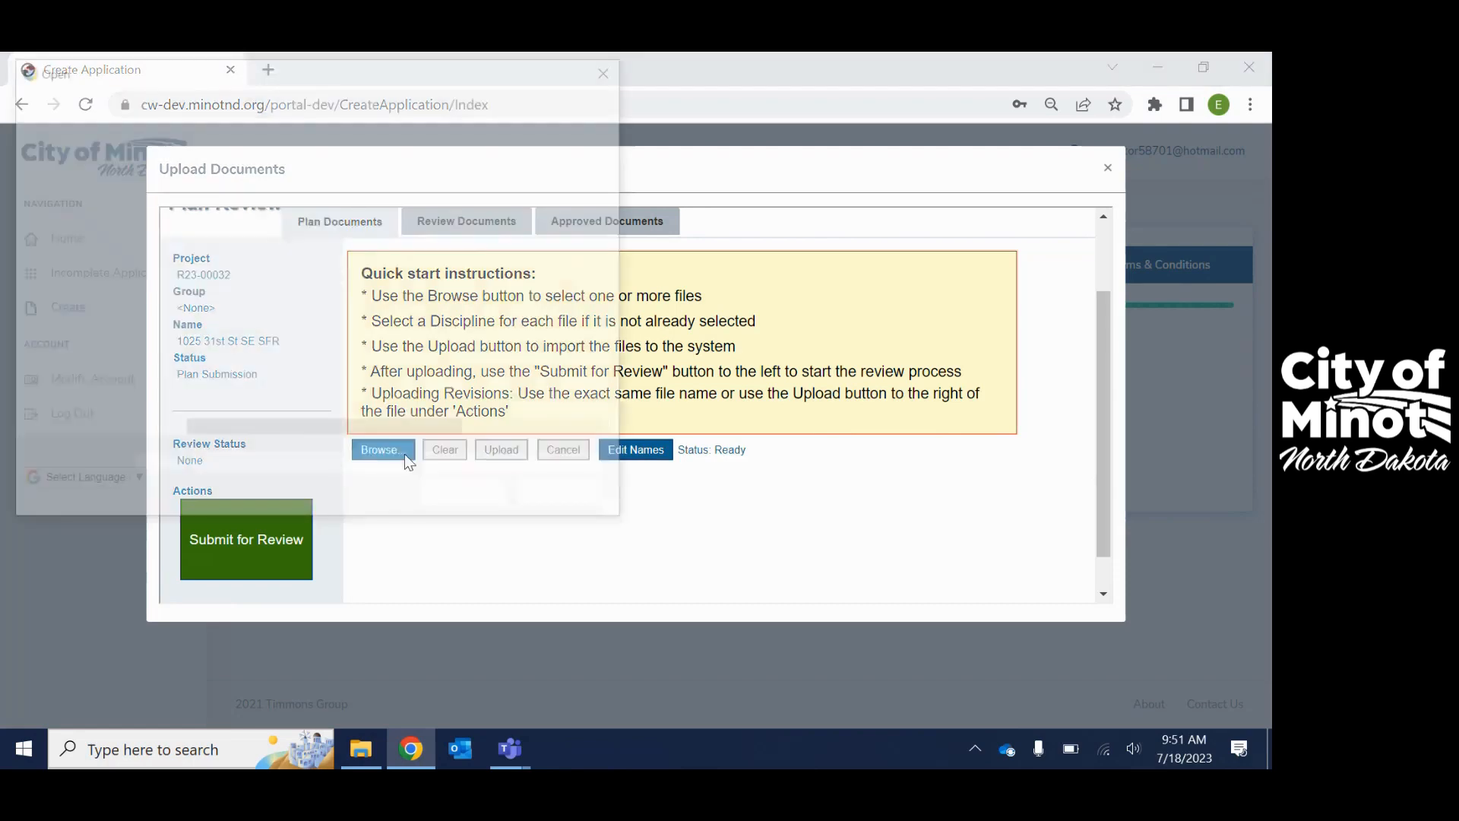
- Navigate to the staff member's folder on the engineers network drive
{"action": "scroll", "coordinate": [95, 369], "scroll_direction": "down", "scroll_amount": 2}
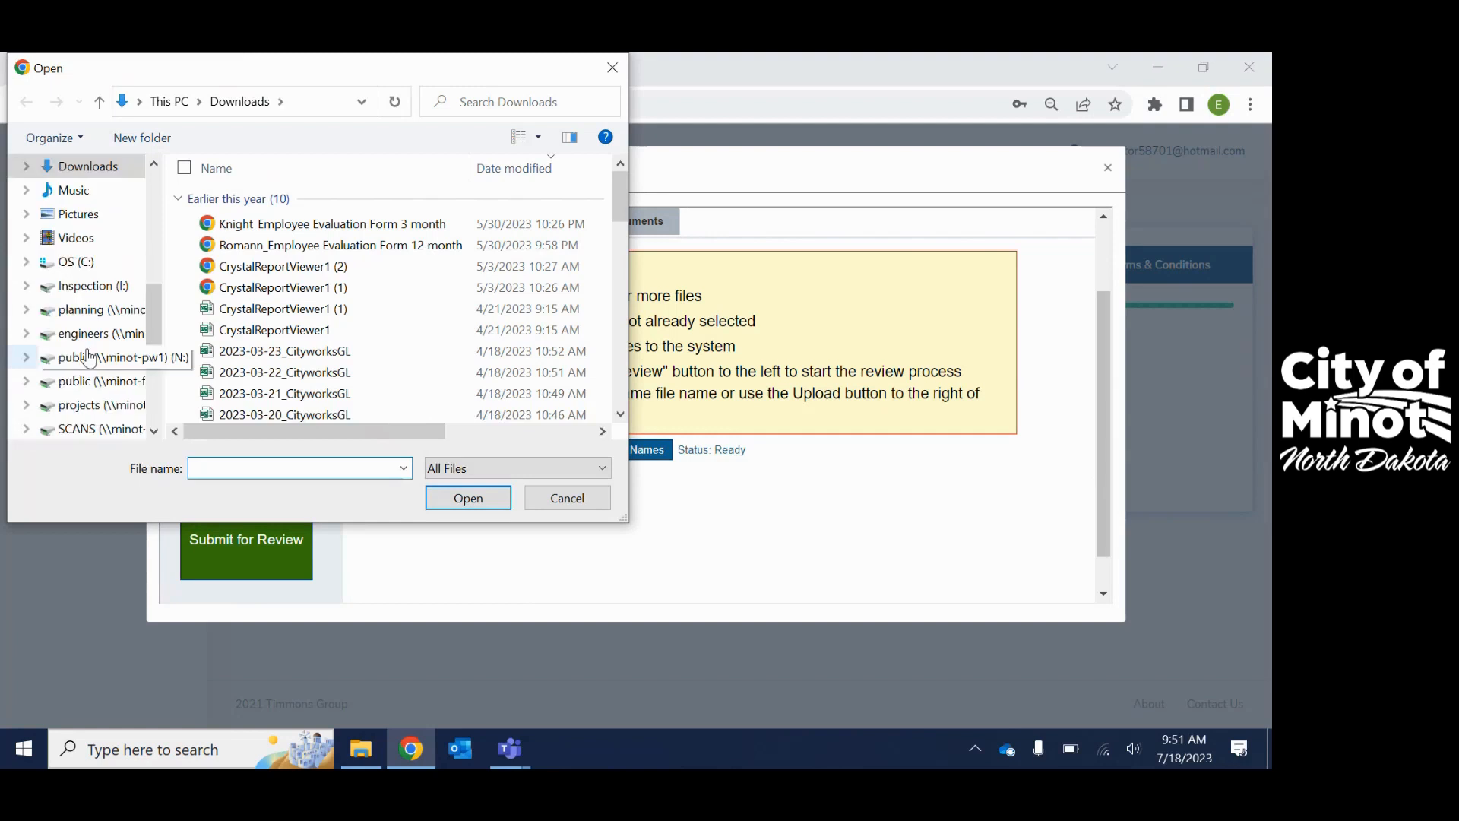
{"action": "left_click", "coordinate": [99, 333]}
{"action": "scroll", "coordinate": [323, 361], "scroll_direction": "down", "scroll_amount": 5}
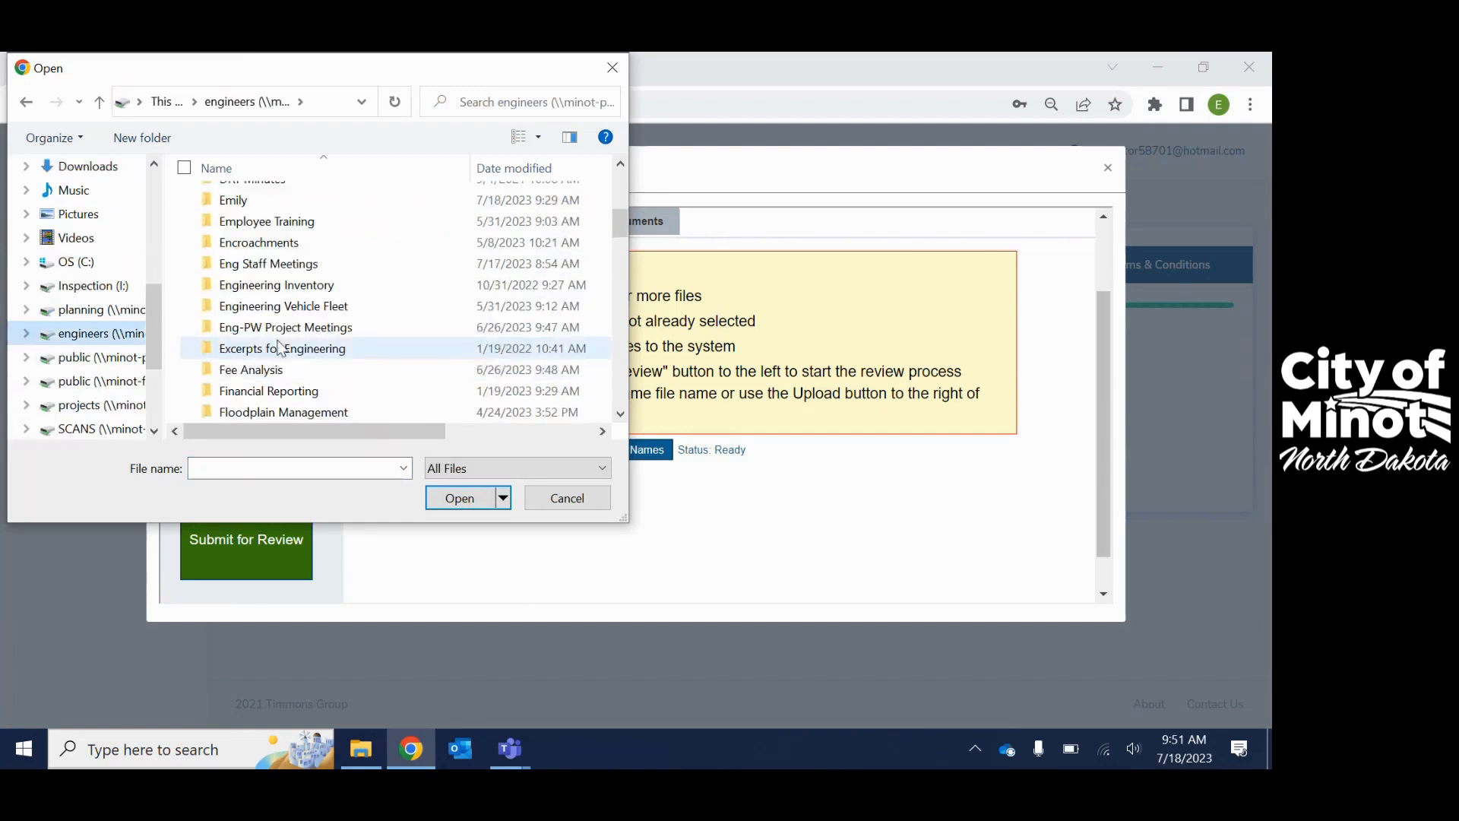
{"action": "left_click", "coordinate": [239, 199]}
{"action": "double_click", "coordinate": [240, 199]}
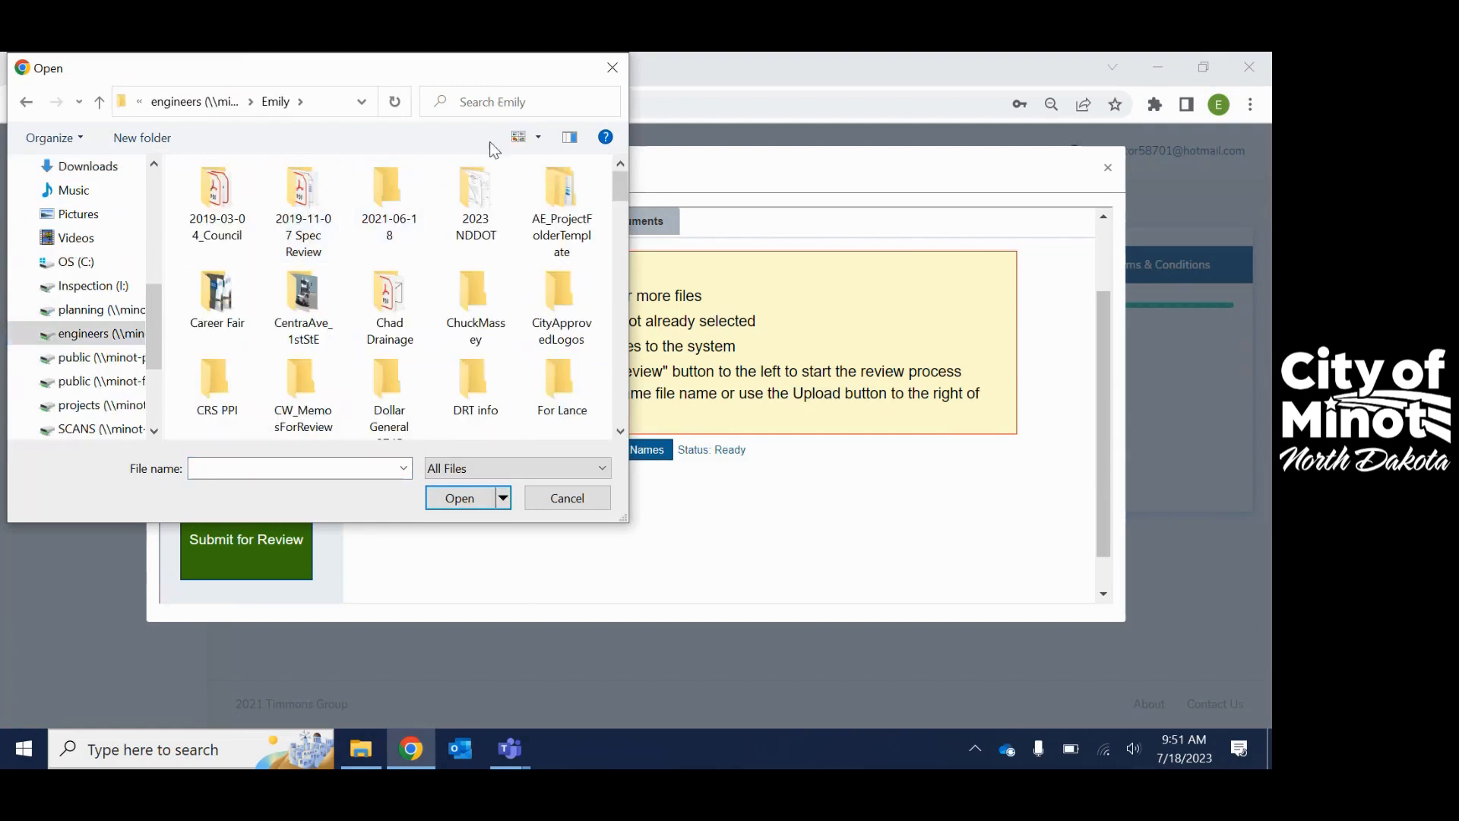
{"action": "left_click", "coordinate": [621, 291]}
{"action": "left_click_drag", "start_coordinate": [619, 285], "coordinate": [615, 179]}
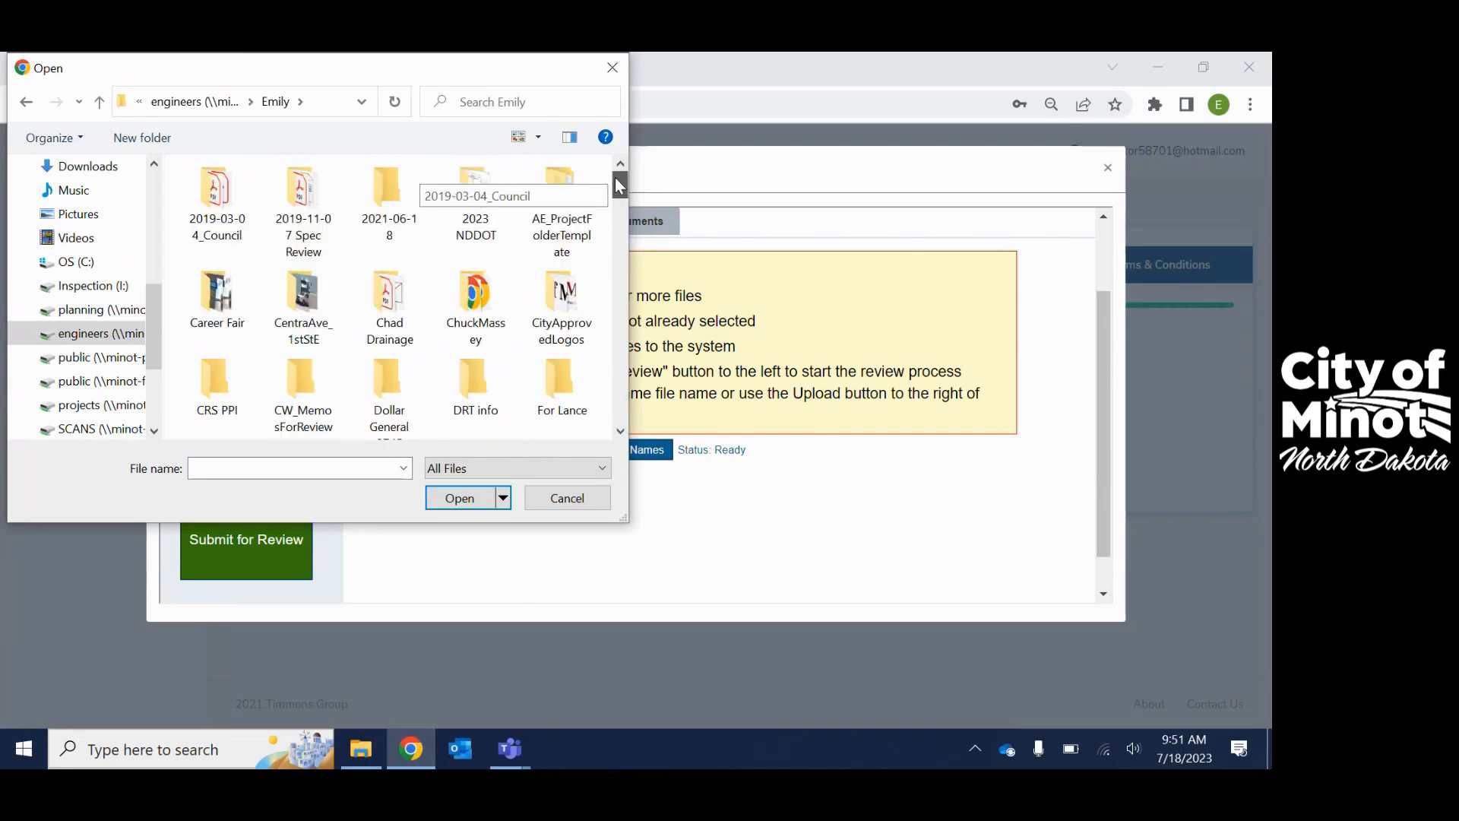
- In Details view sorted by date, select the Building, Plot and Truss Plan 2519 PLANS files and open them
{"action": "left_click", "coordinate": [538, 137]}
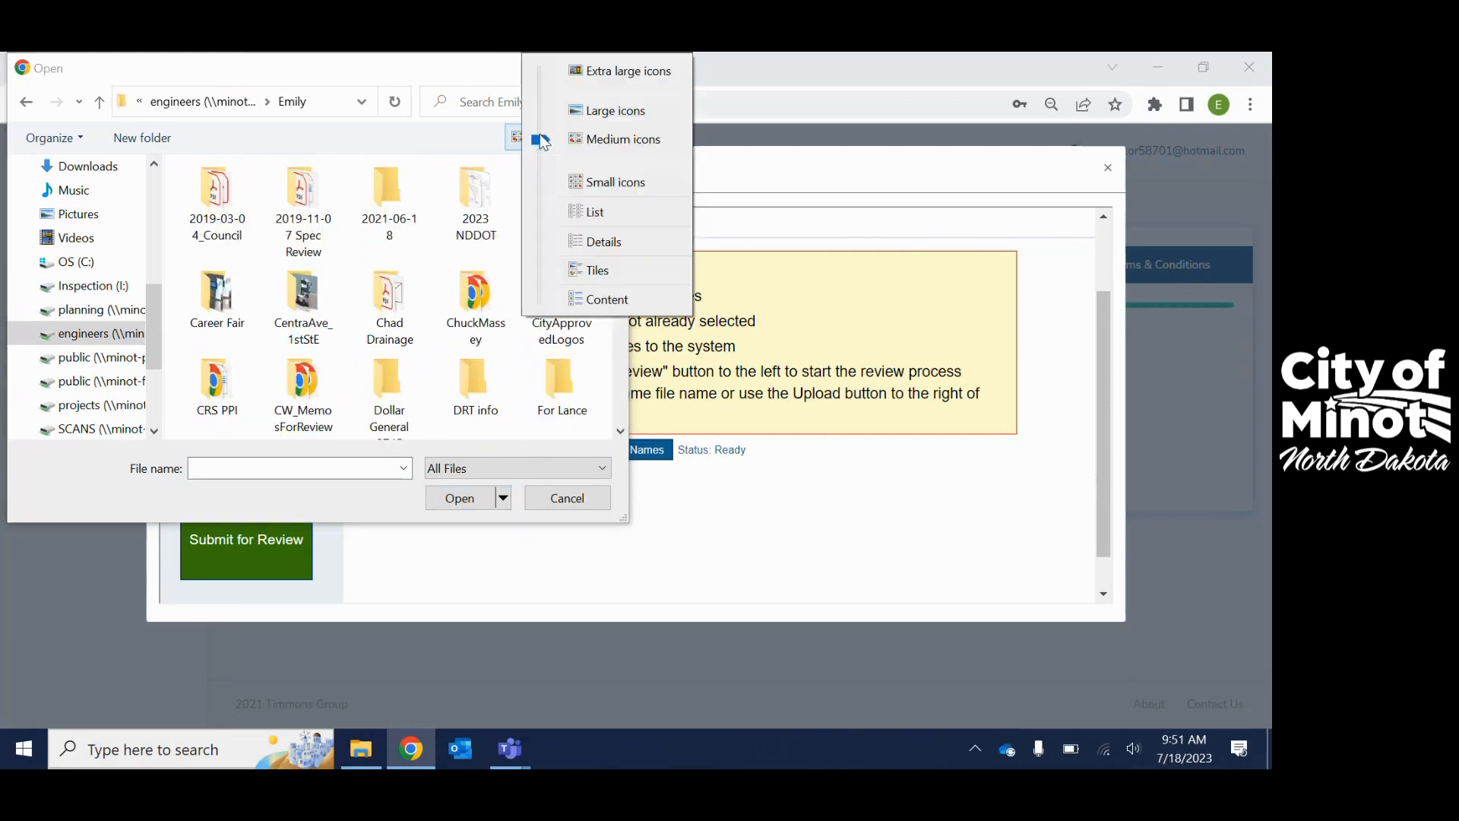
{"action": "left_click", "coordinate": [628, 242]}
{"action": "left_click", "coordinate": [494, 171]}
{"action": "left_click", "coordinate": [342, 199]}
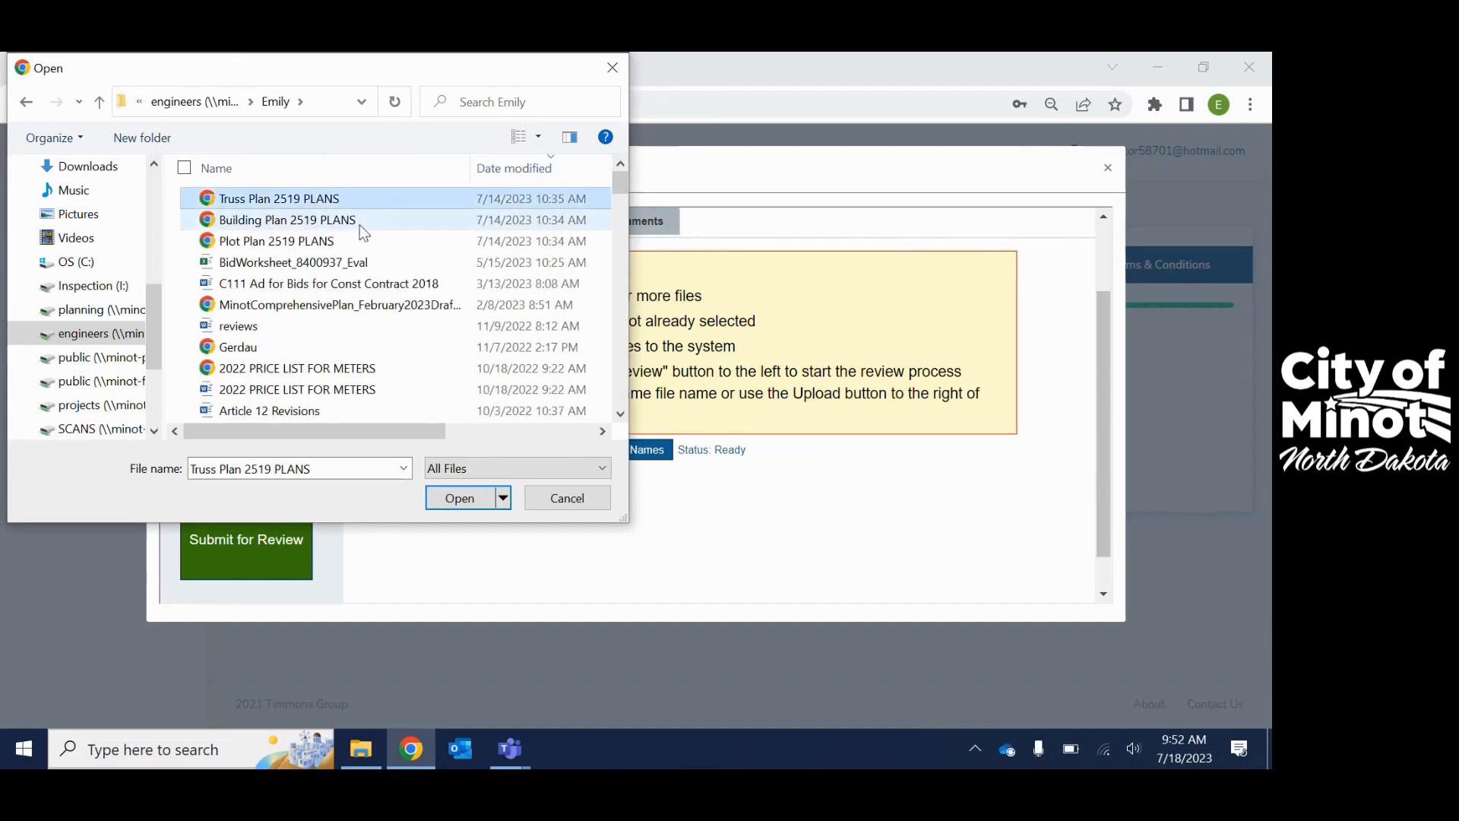
{"action": "left_click", "coordinate": [331, 244], "text": "shift"}
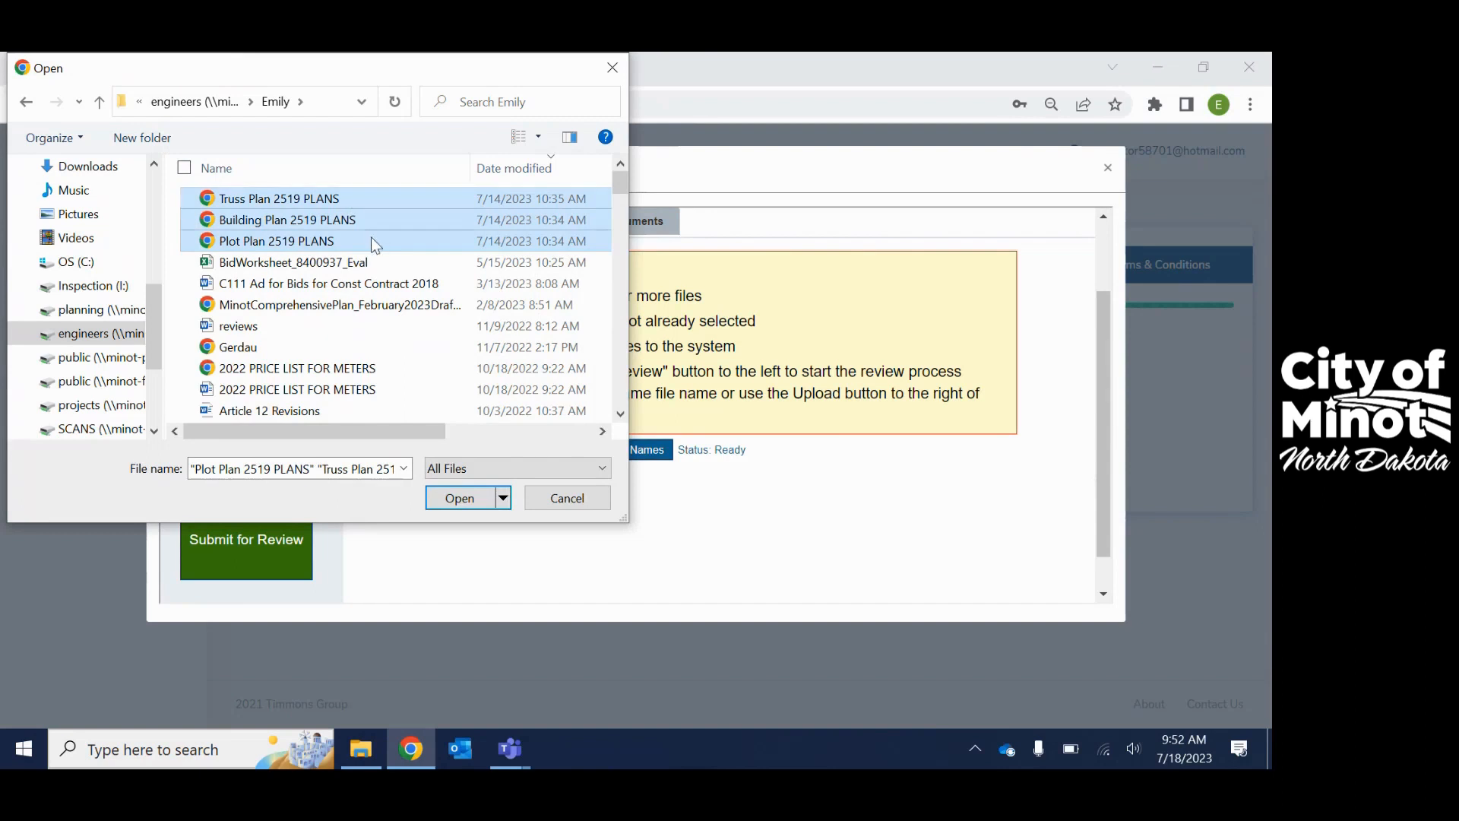
{"action": "left_click", "coordinate": [456, 498]}
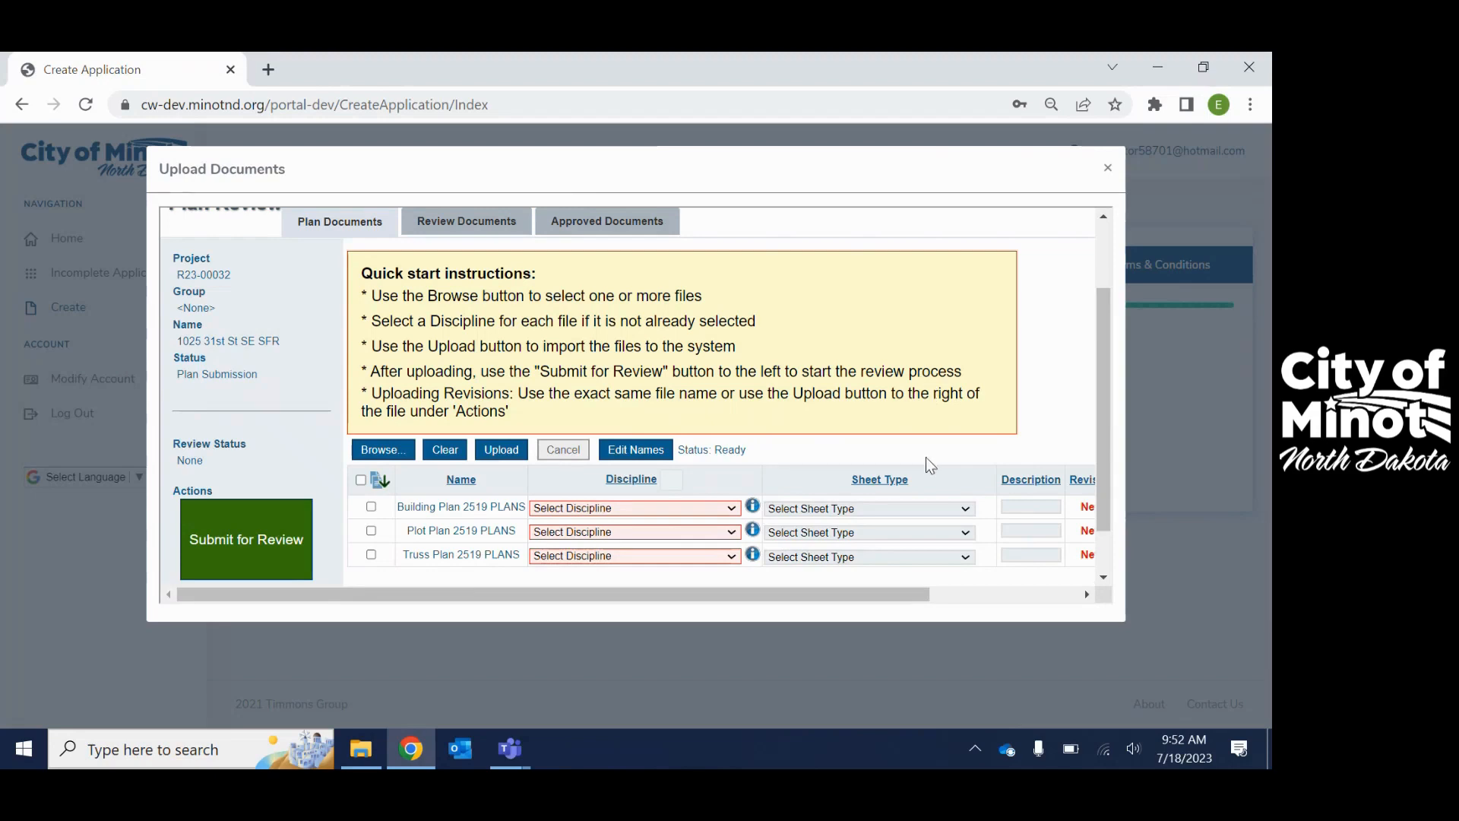
- Set the Building Plan row to Architectural, Plot Plan to Other and Truss Plan to Structural
{"action": "scroll", "coordinate": [1095, 393], "scroll_direction": "down", "scroll_amount": 1}
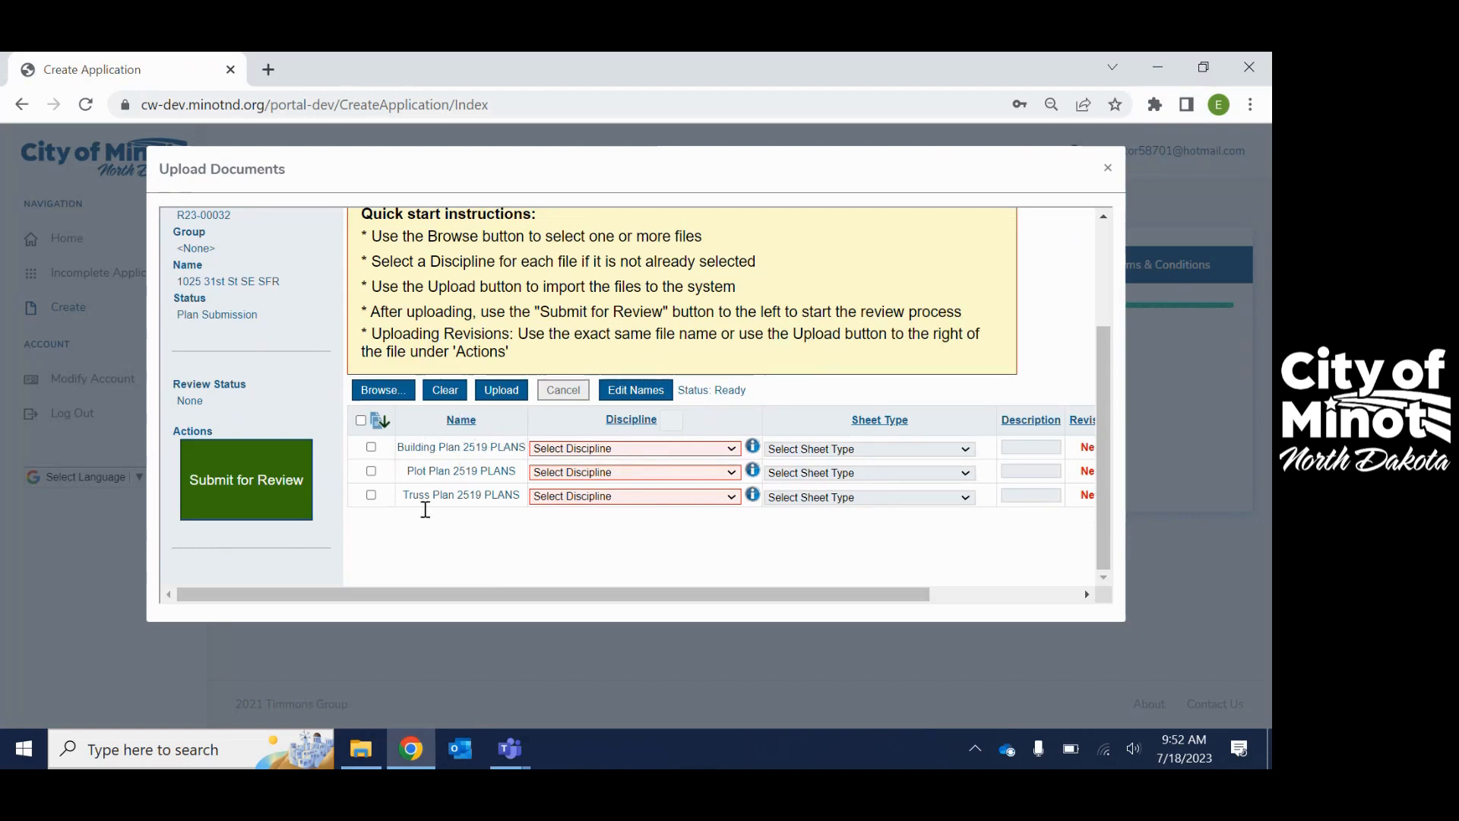
{"action": "left_click", "coordinate": [642, 447]}
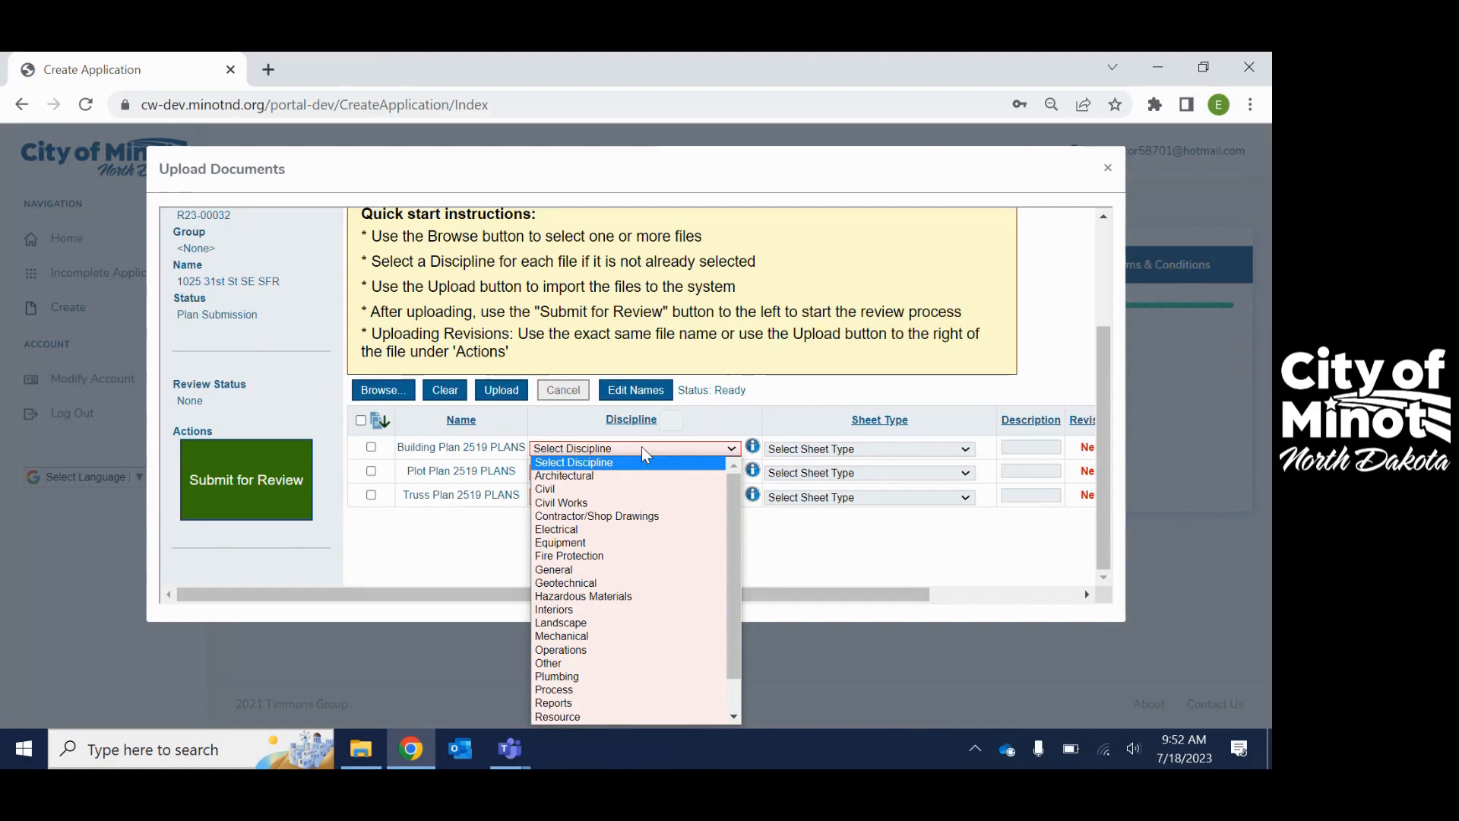
{"action": "left_click", "coordinate": [565, 475]}
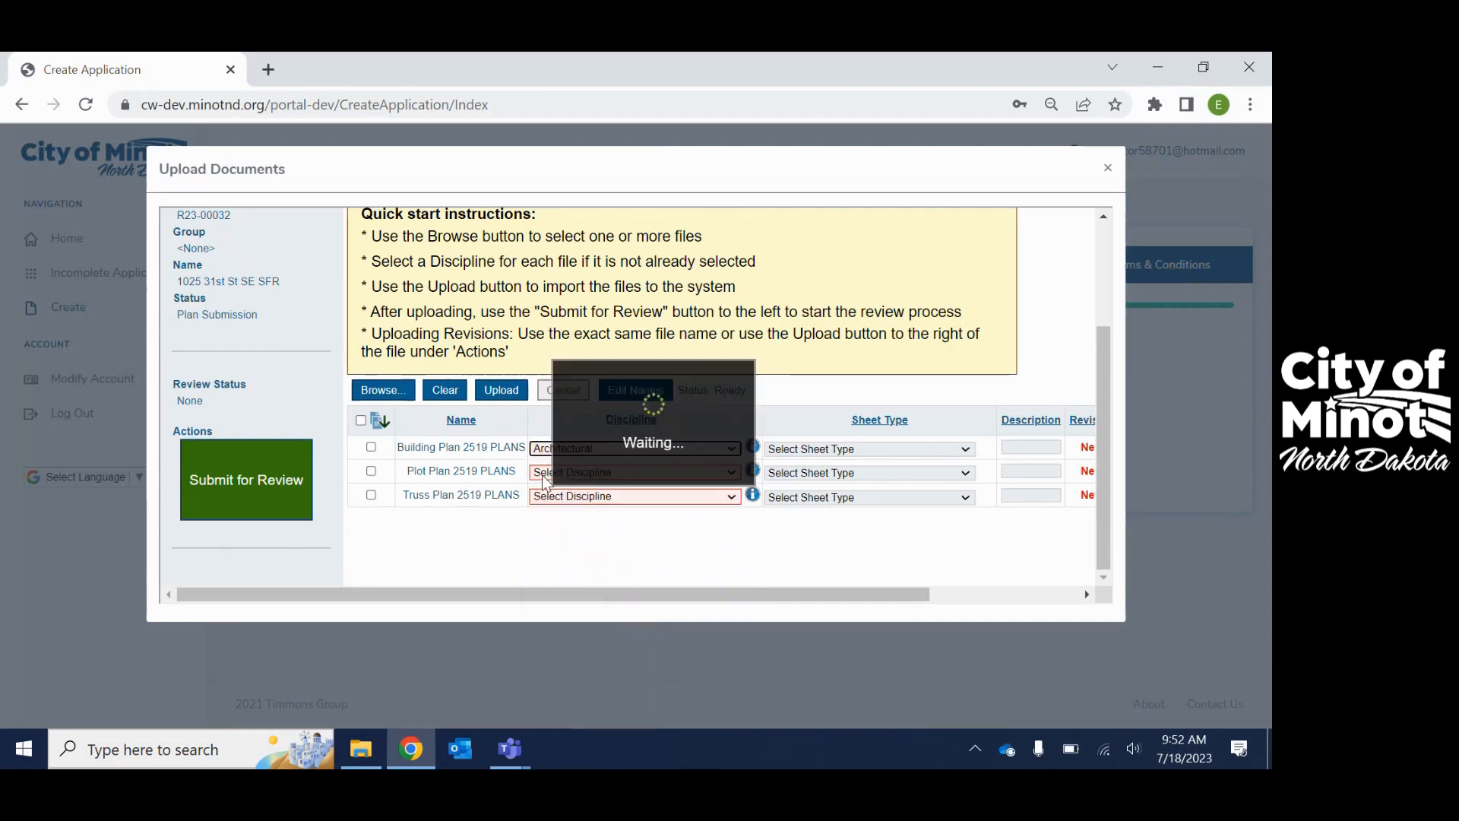
{"action": "left_click", "coordinate": [566, 471]}
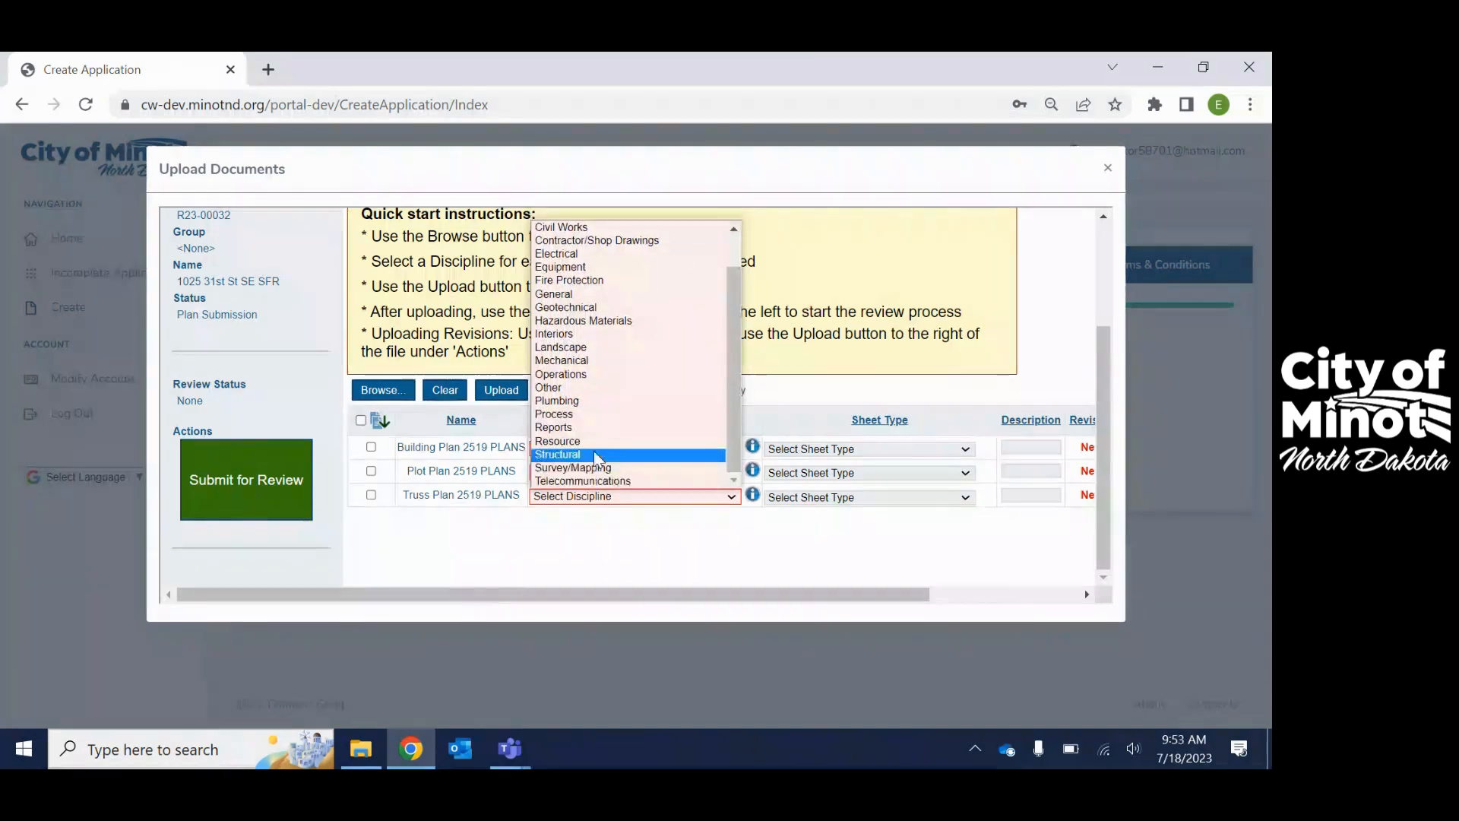
{"action": "left_click", "coordinate": [594, 450]}
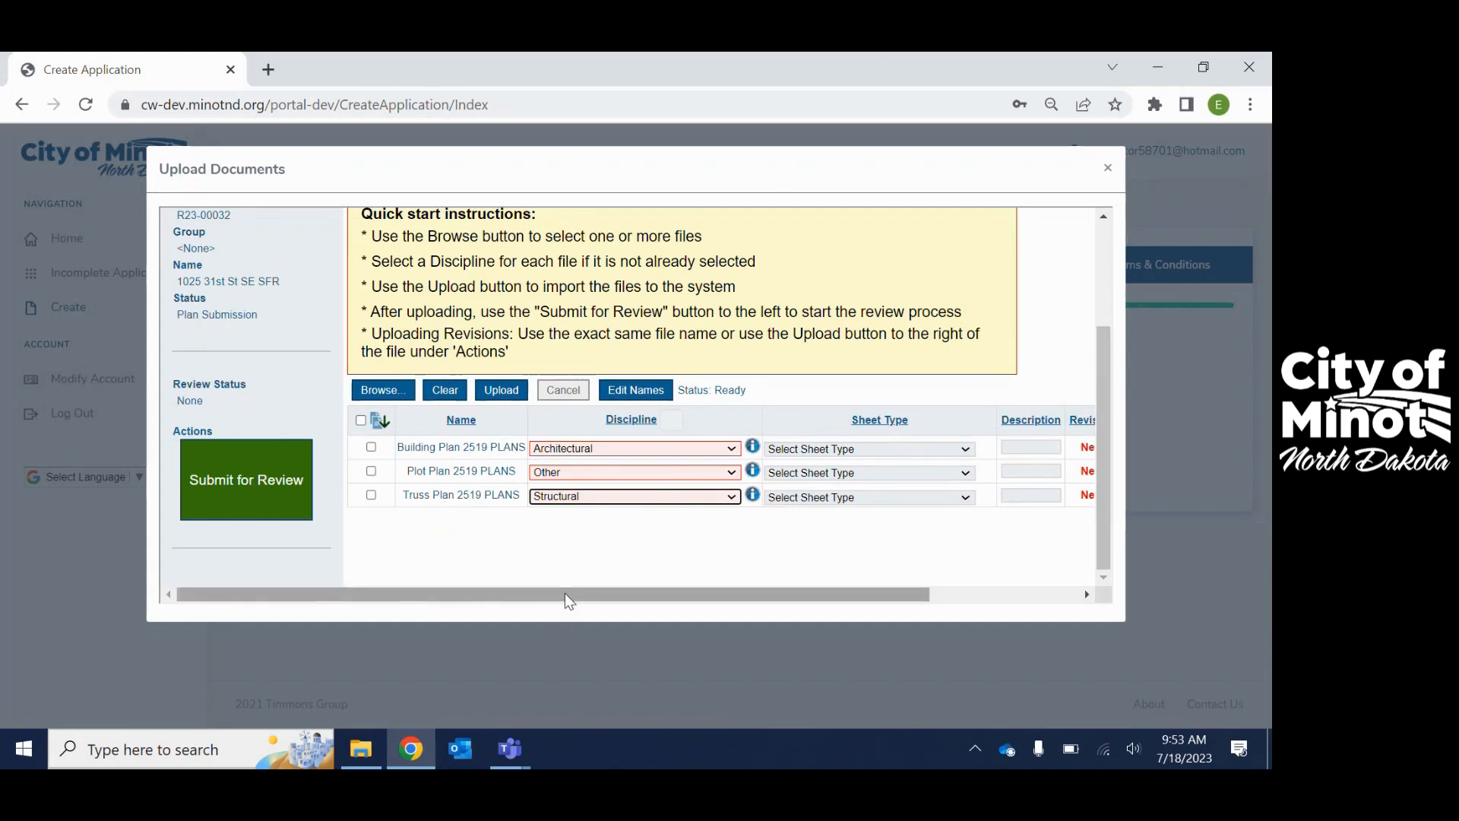
{"action": "left_click_drag", "start_coordinate": [564, 593], "coordinate": [717, 593]}
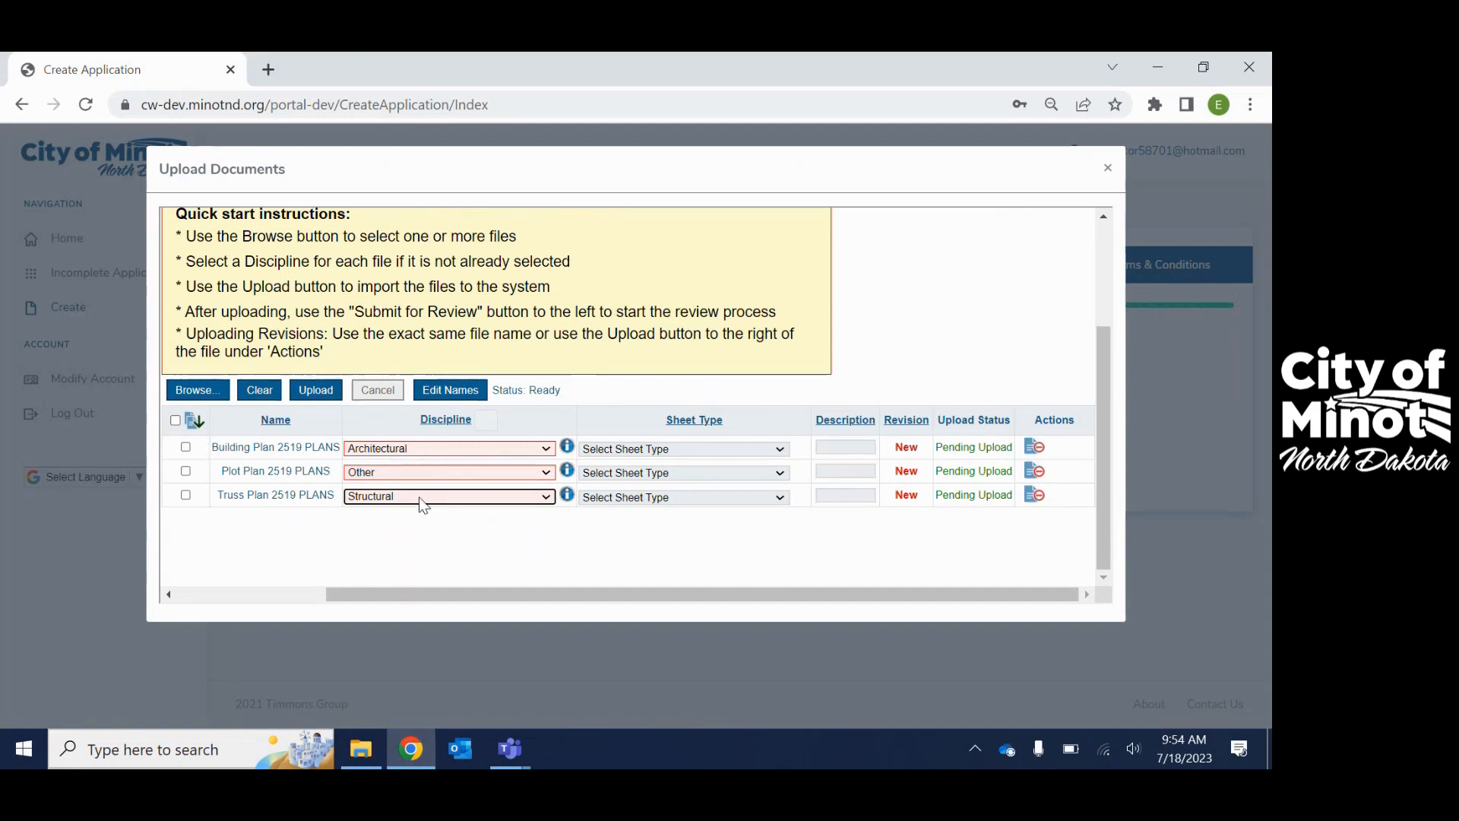
- Upload the three plan files, allowing the Reviewing Body to repurpose the uploaded copies
{"action": "left_click", "coordinate": [318, 392]}
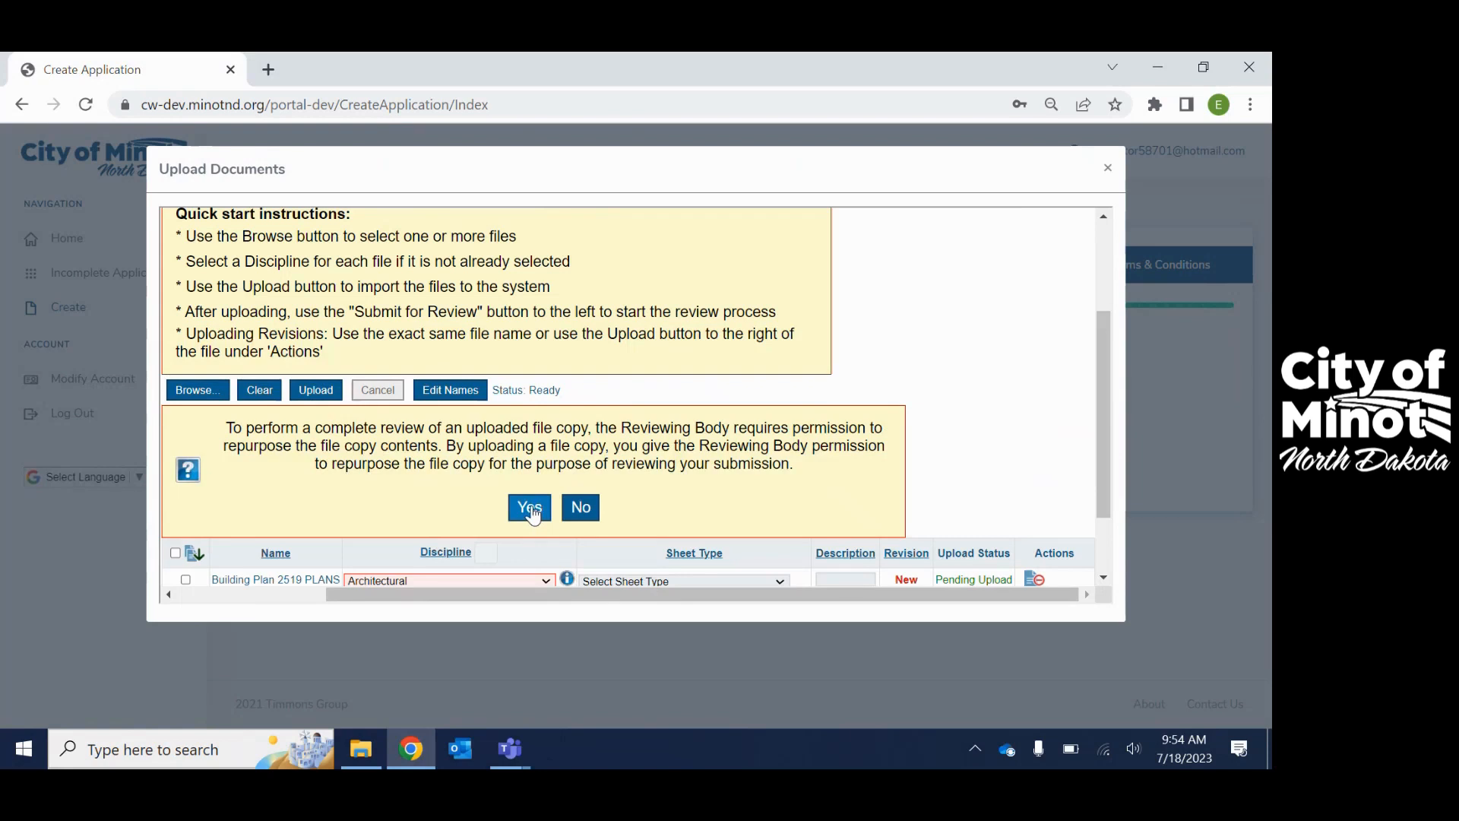
{"action": "left_click", "coordinate": [531, 511]}
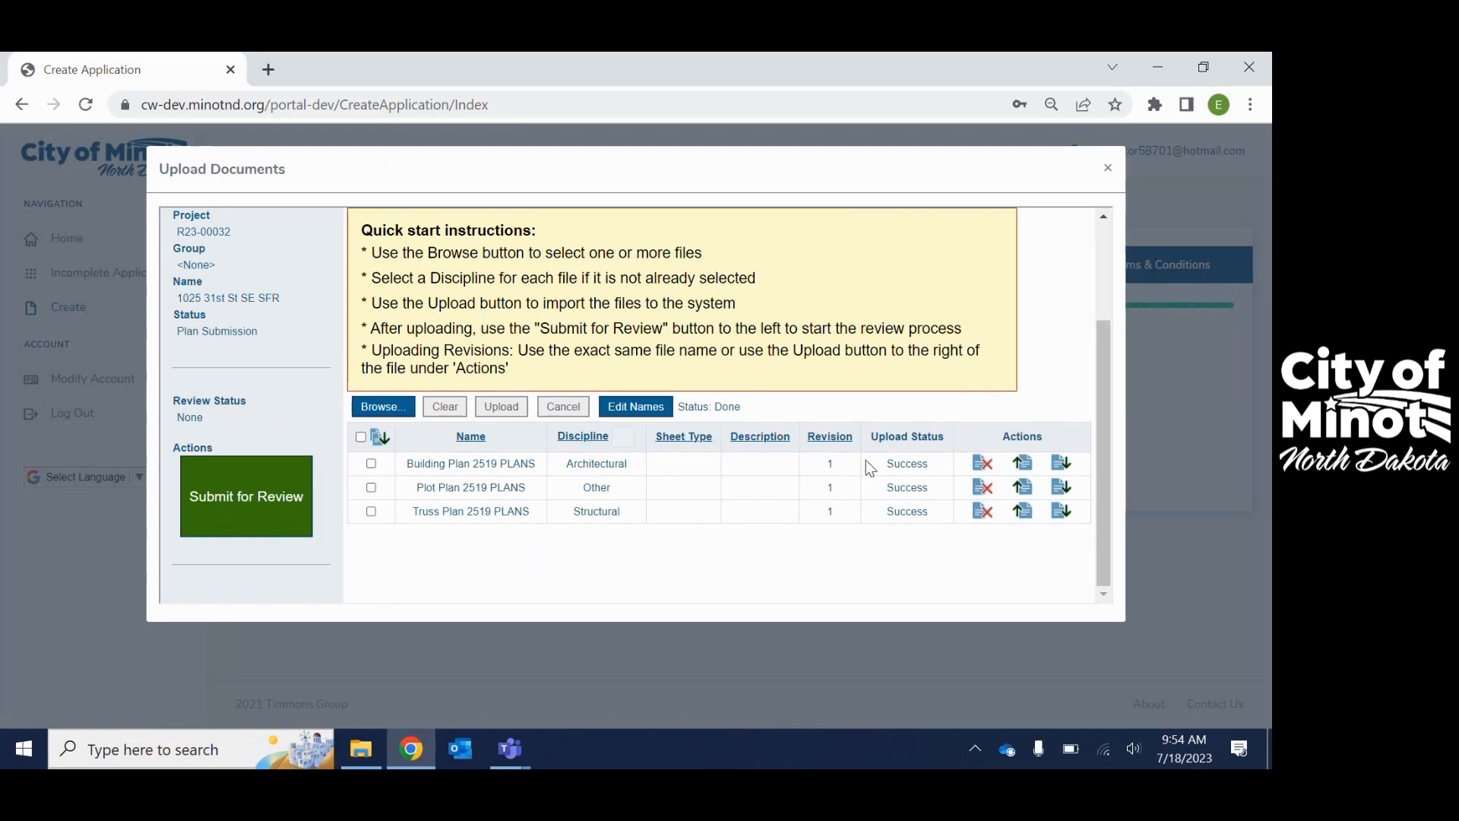
- Submit the three revision-1 plans with Submit for Review, moving the project to Coordinator Review
{"action": "scroll", "coordinate": [595, 564], "scroll_direction": "up", "scroll_amount": 3}
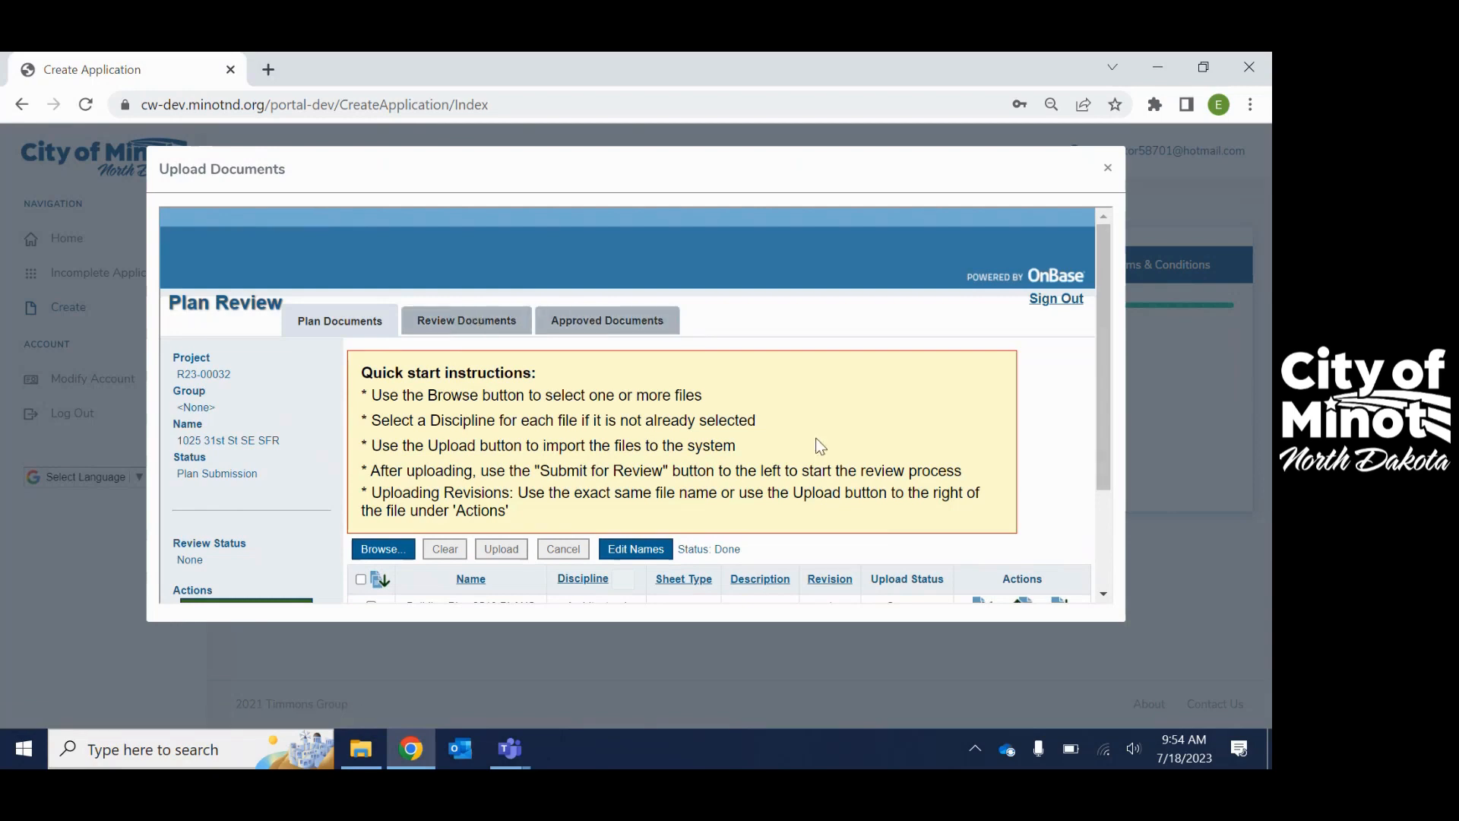
{"action": "scroll", "coordinate": [814, 448], "scroll_direction": "down", "scroll_amount": 2}
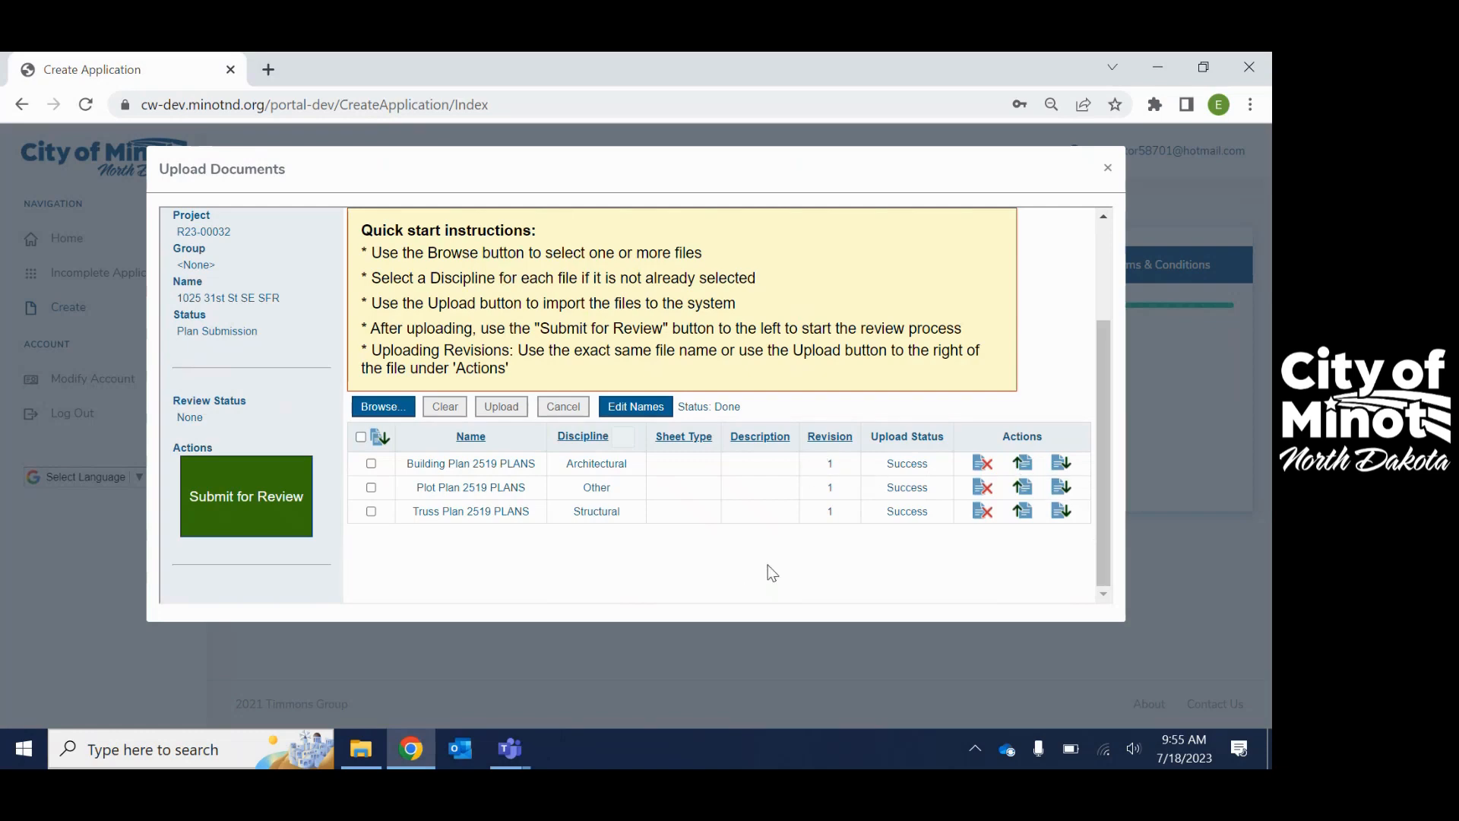
{"action": "scroll", "coordinate": [570, 592], "scroll_direction": "up", "scroll_amount": 2}
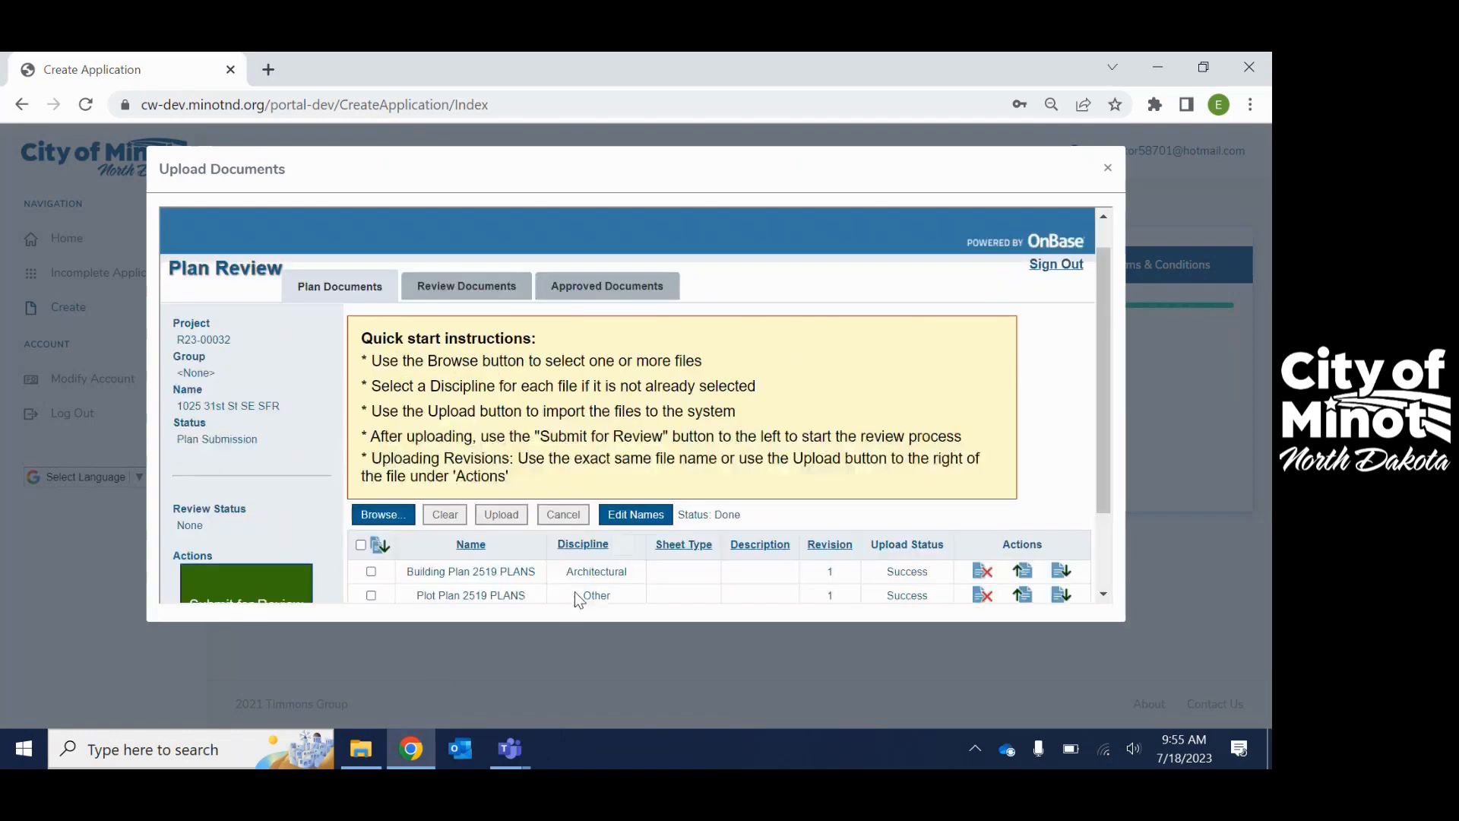
{"action": "scroll", "coordinate": [574, 591], "scroll_direction": "down", "scroll_amount": 2}
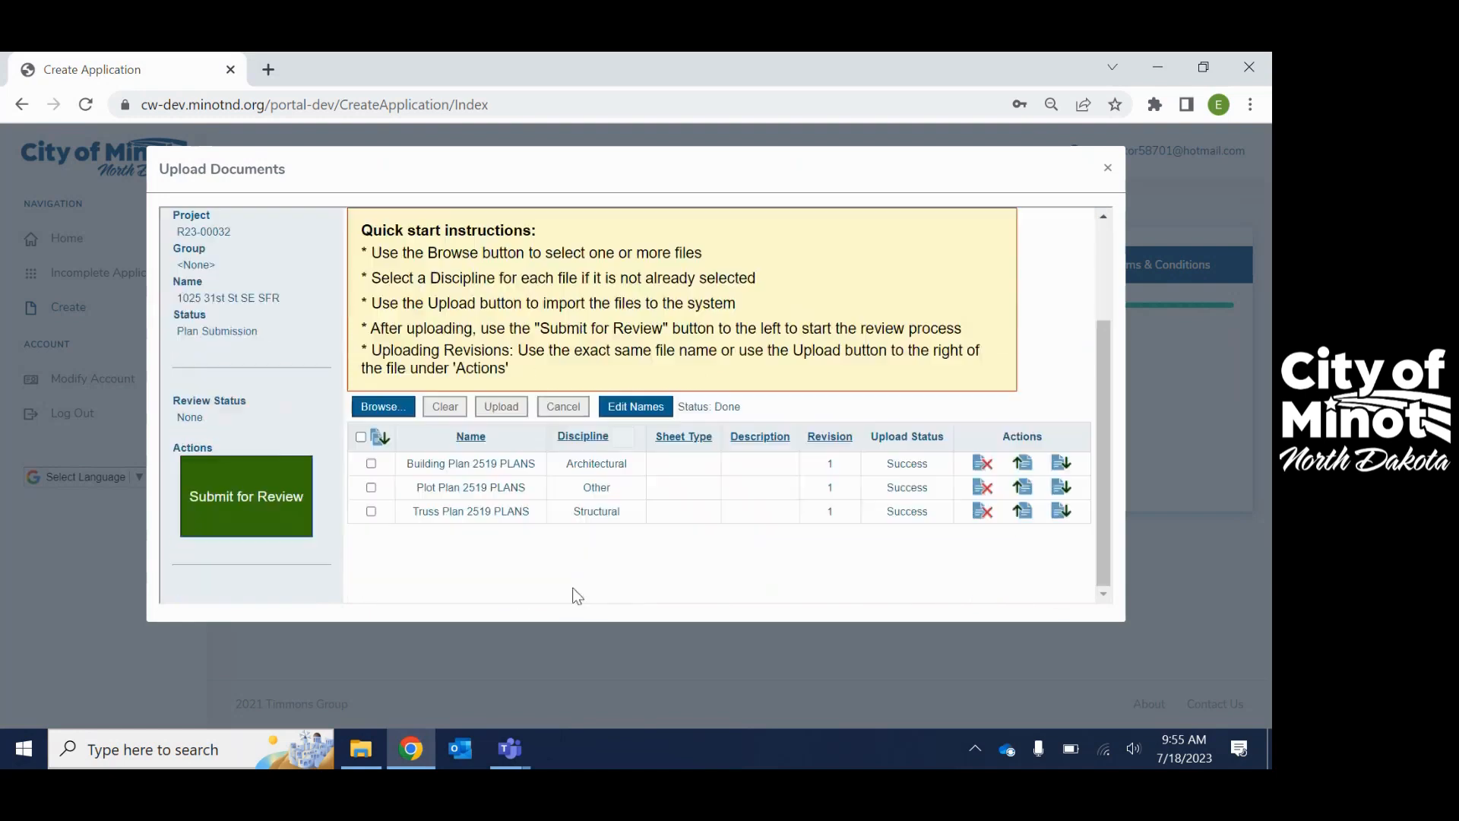
{"action": "left_click", "coordinate": [229, 506]}
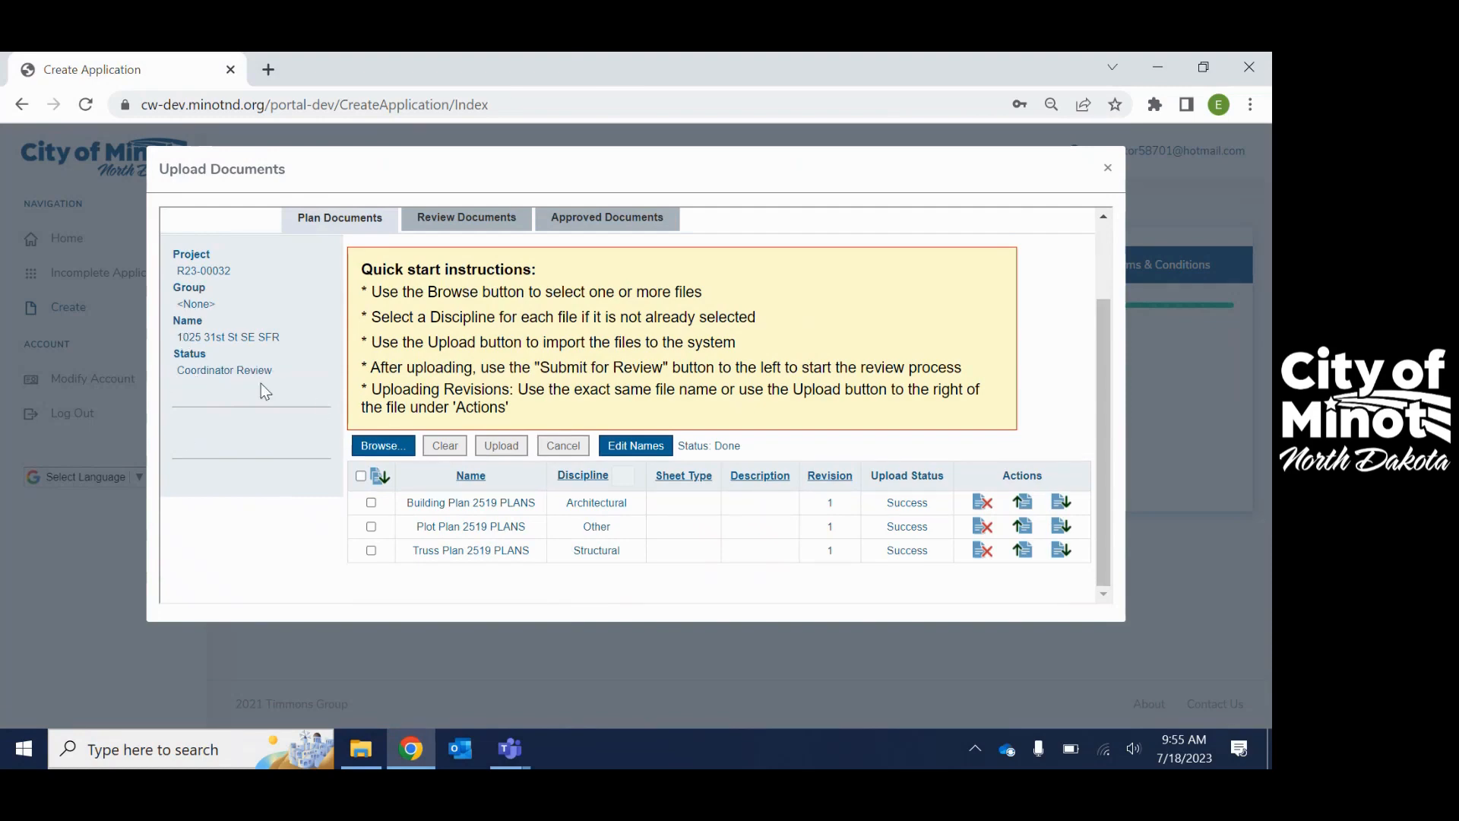
{"action": "scroll", "coordinate": [262, 383], "scroll_direction": "up", "scroll_amount": 2}
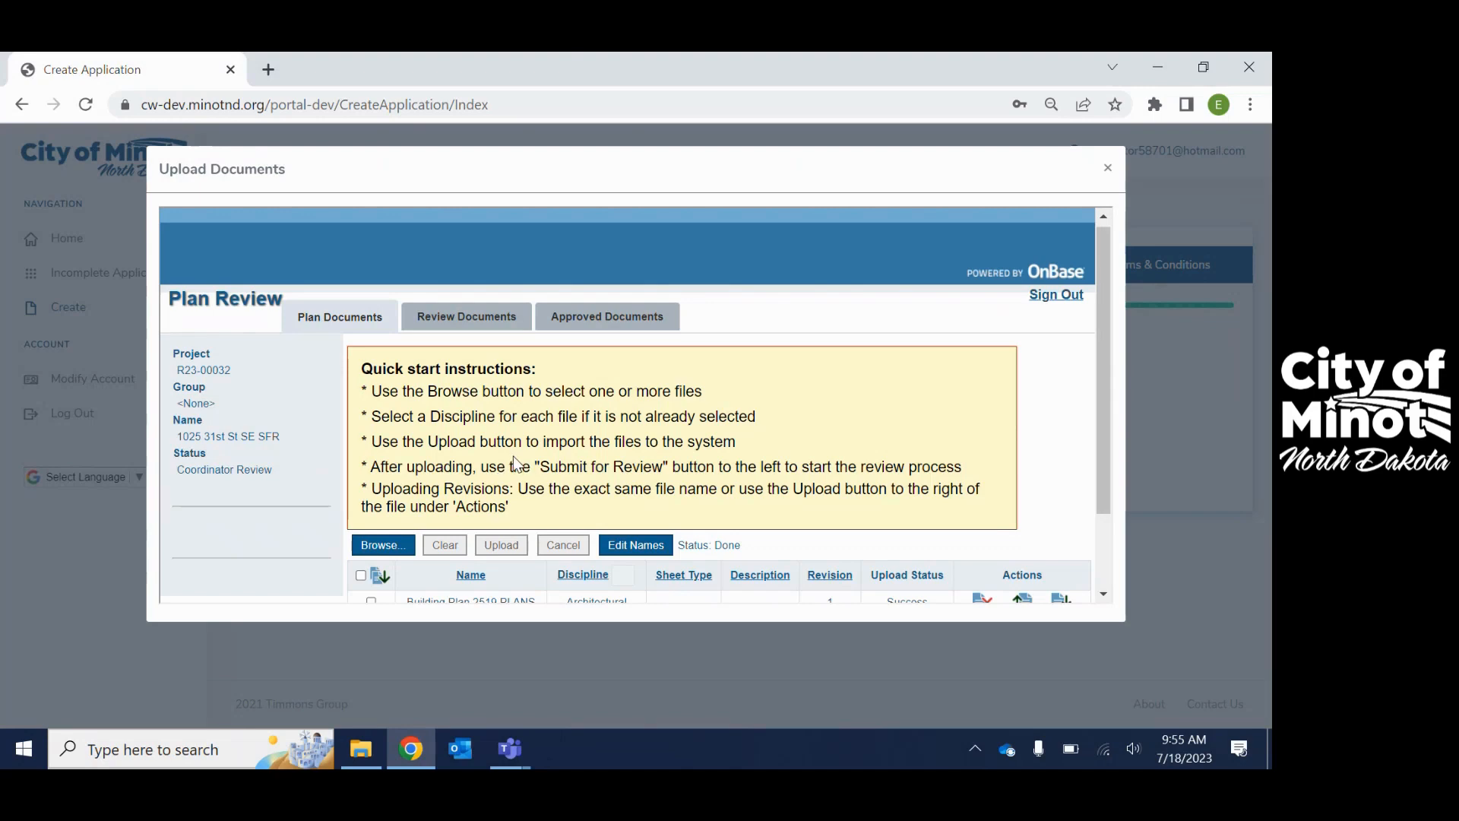
{"action": "scroll", "coordinate": [242, 475], "scroll_direction": "down", "scroll_amount": 2}
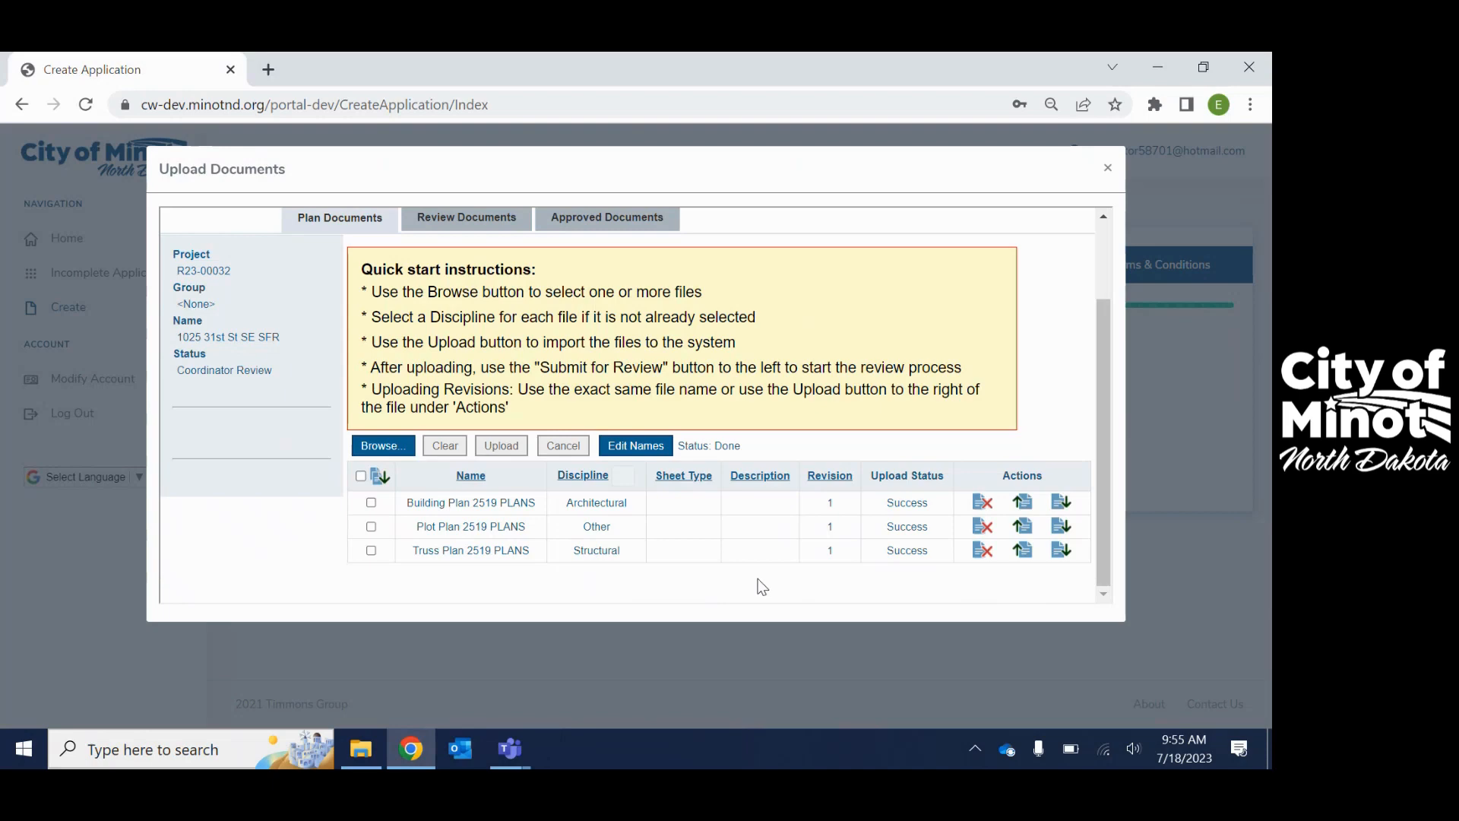
- Confirm the Review Documents and Approved Documents tabs are empty, then close the Upload Documents dialog
{"action": "left_click", "coordinate": [451, 227]}
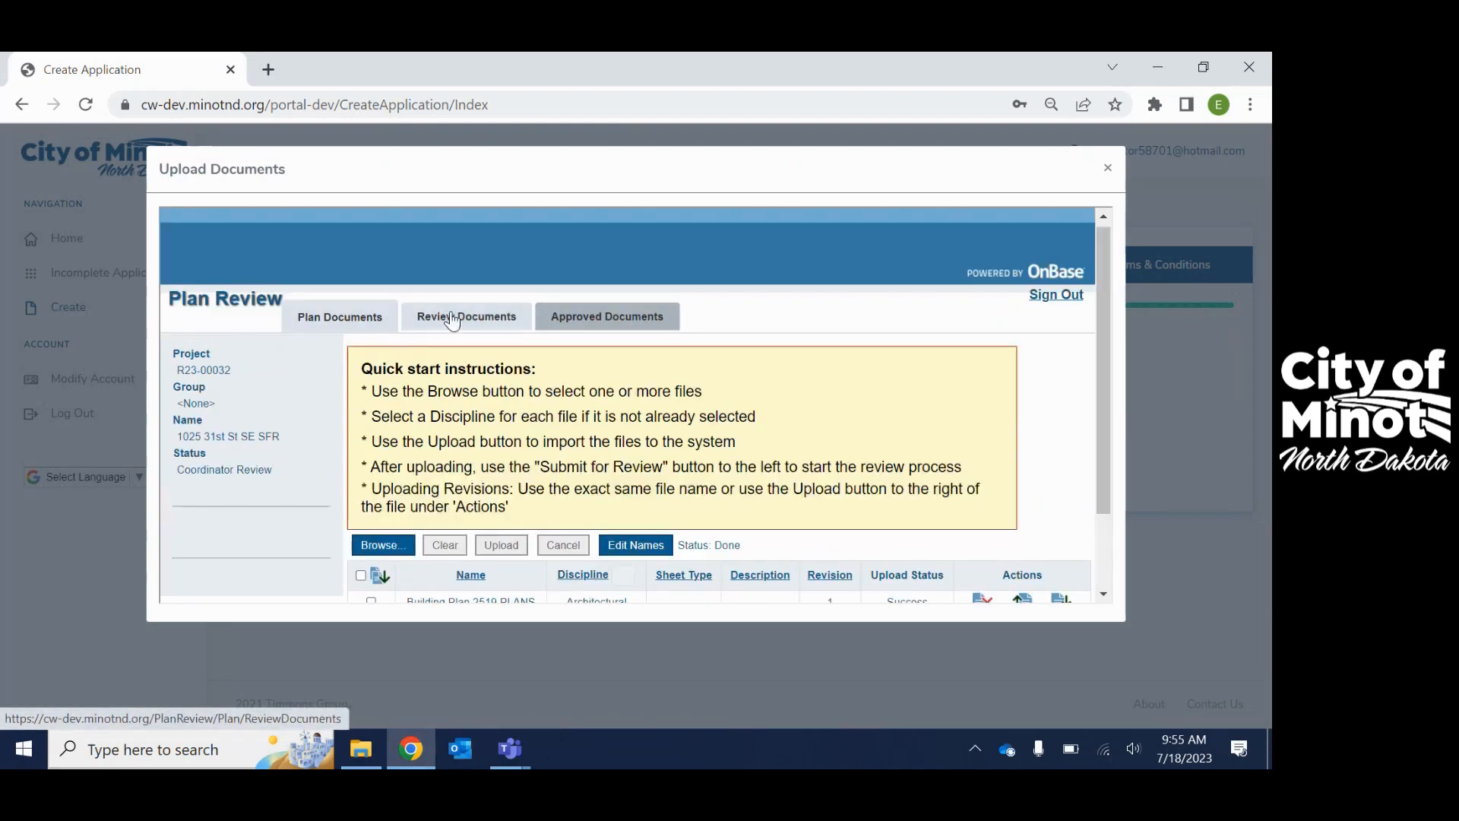
{"action": "left_click", "coordinate": [451, 322]}
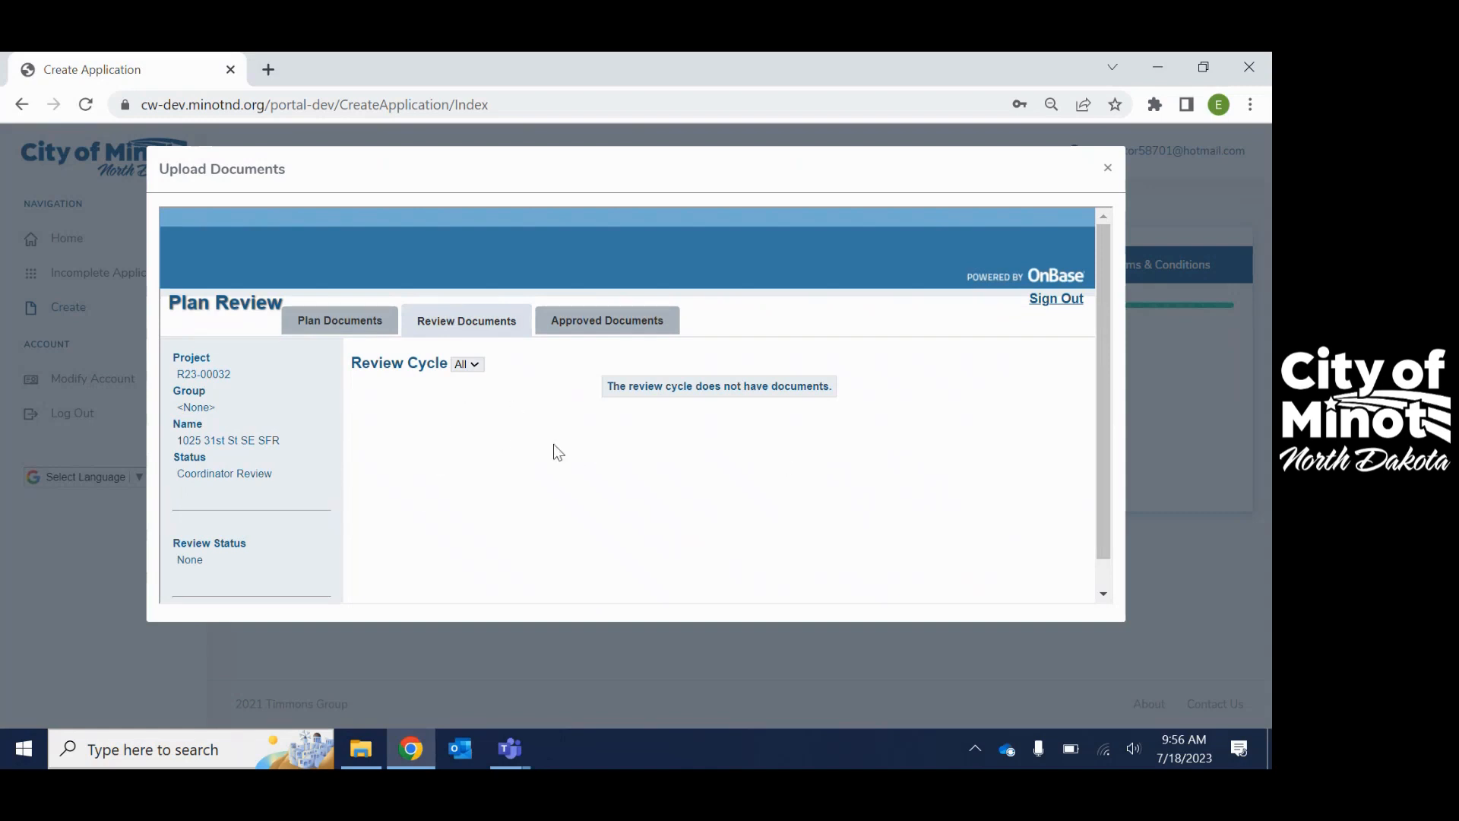
{"action": "left_click", "coordinate": [381, 322]}
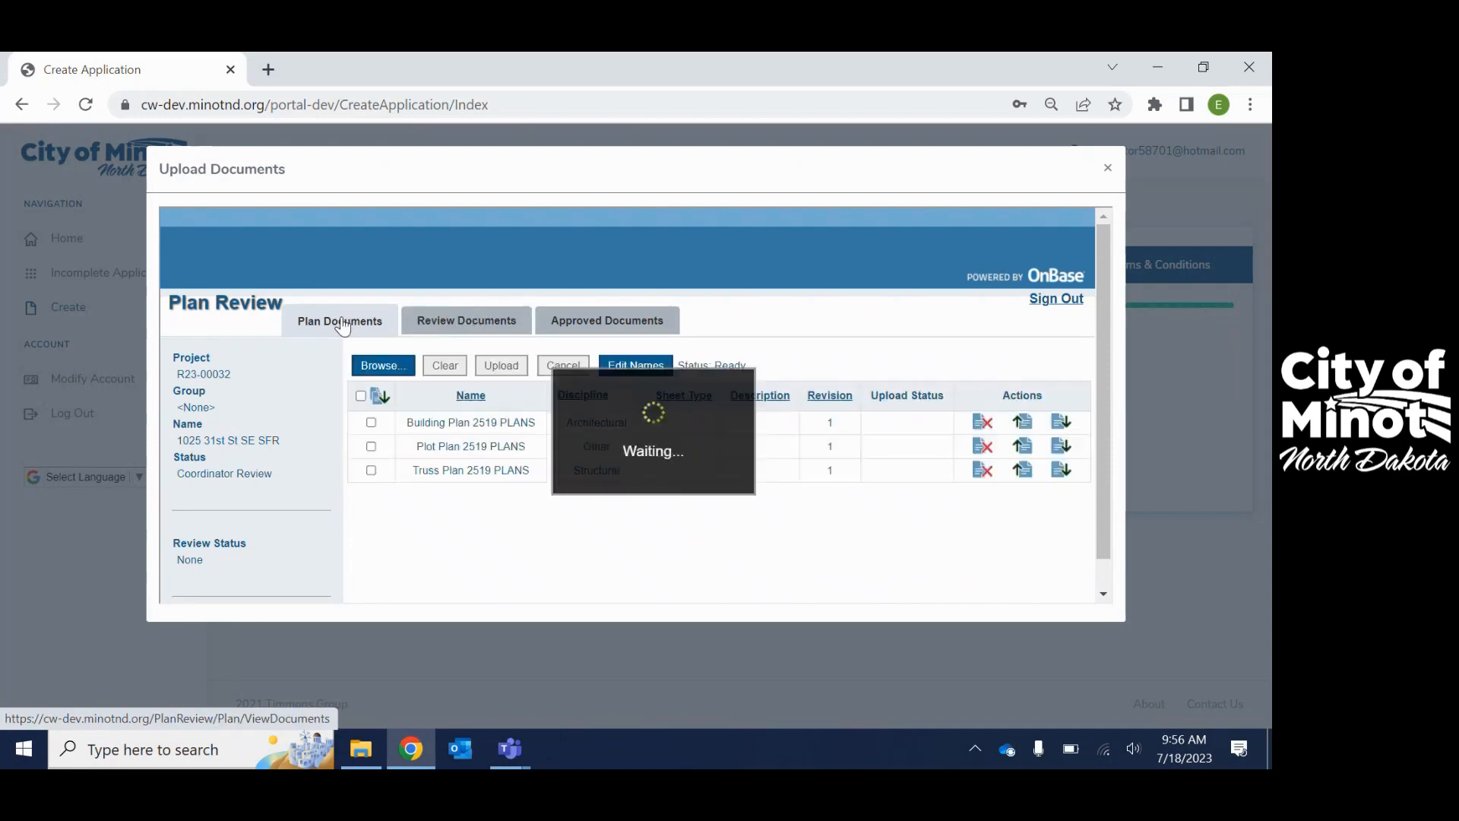
{"action": "scroll", "coordinate": [886, 485], "scroll_direction": "down", "scroll_amount": 2}
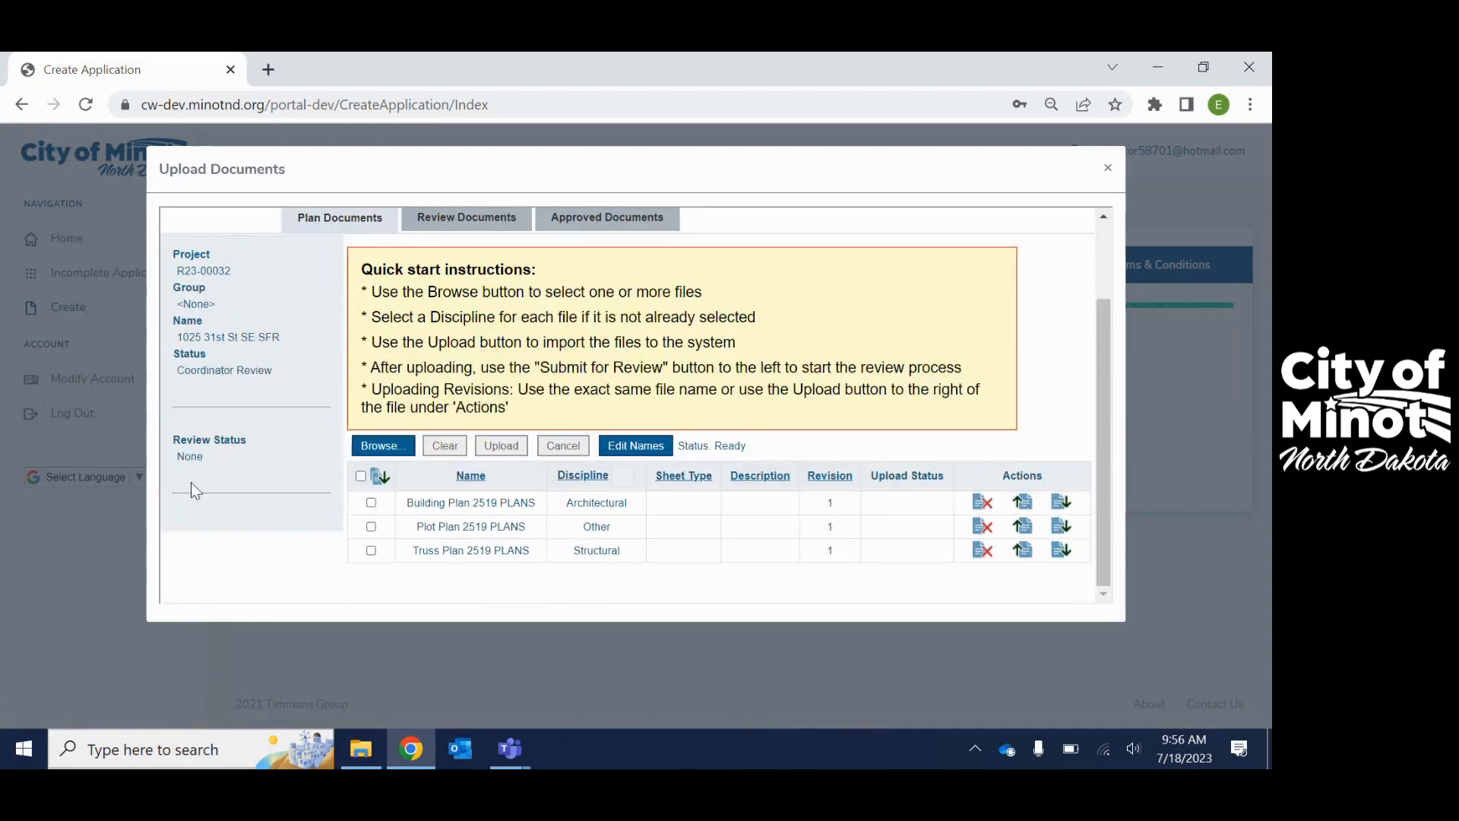
{"action": "scroll", "coordinate": [369, 478], "scroll_direction": "up", "scroll_amount": 2}
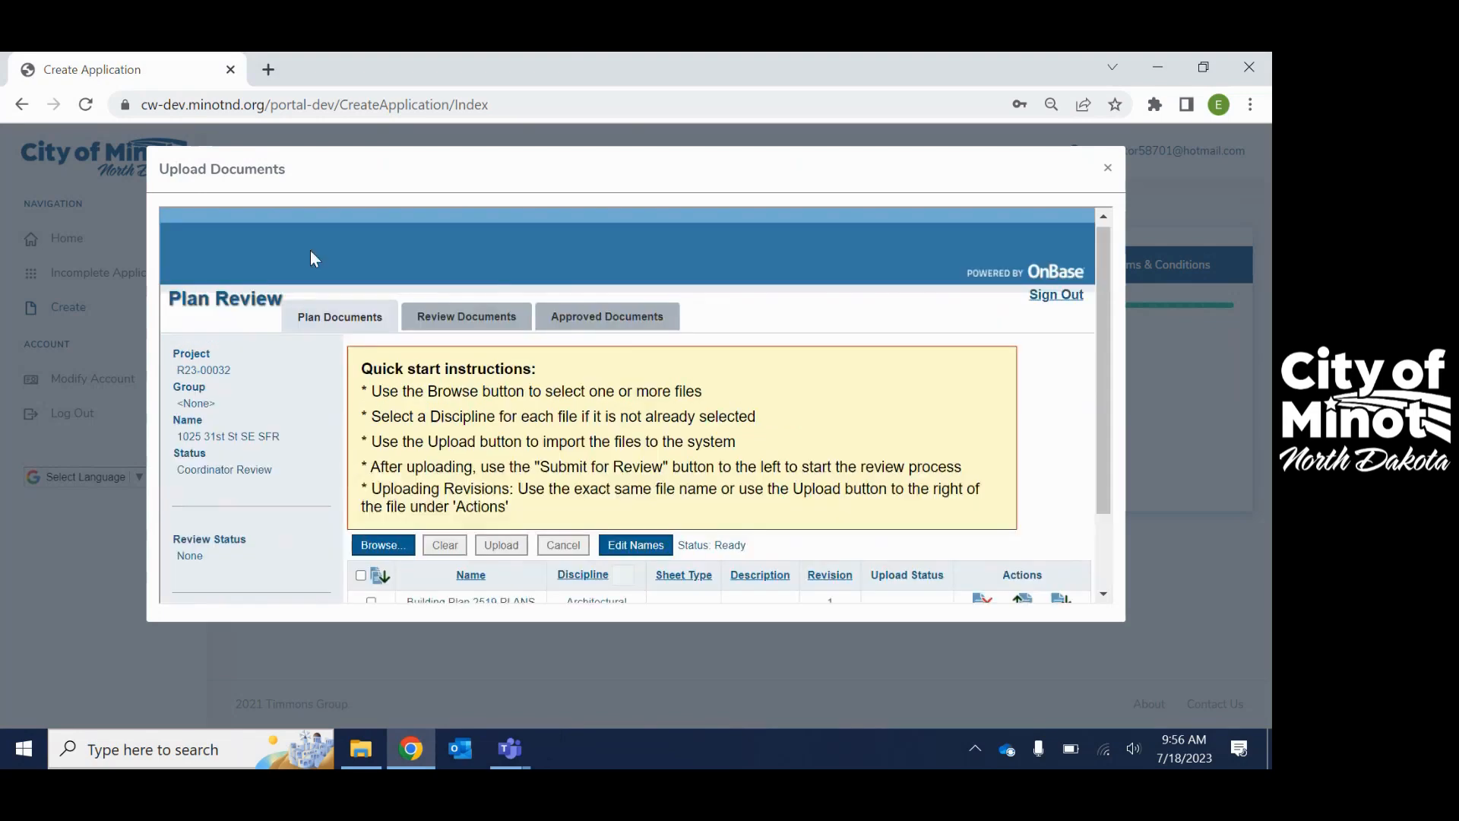
{"action": "left_click", "coordinate": [647, 322]}
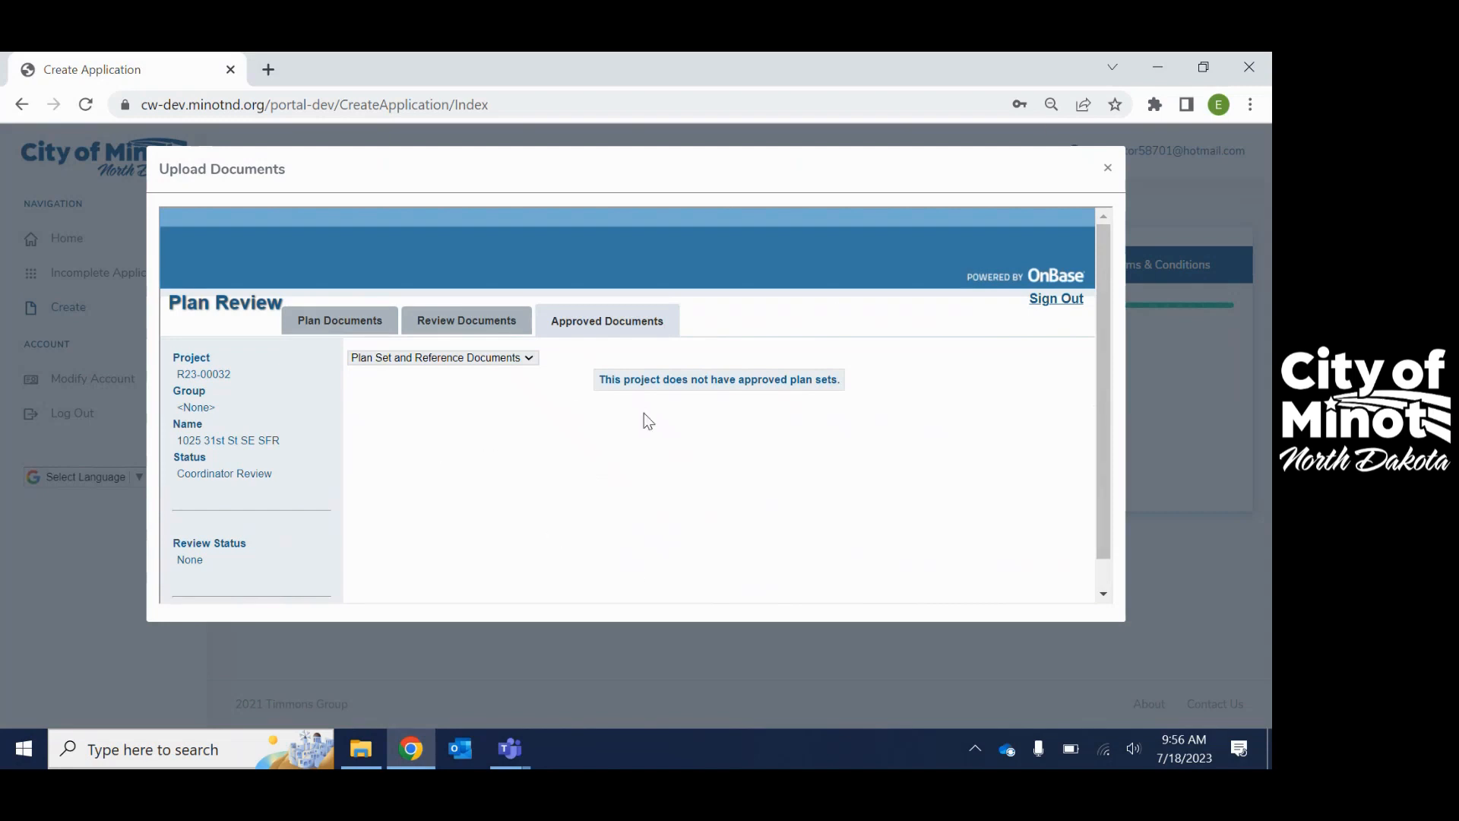
{"action": "left_click", "coordinate": [1108, 171]}
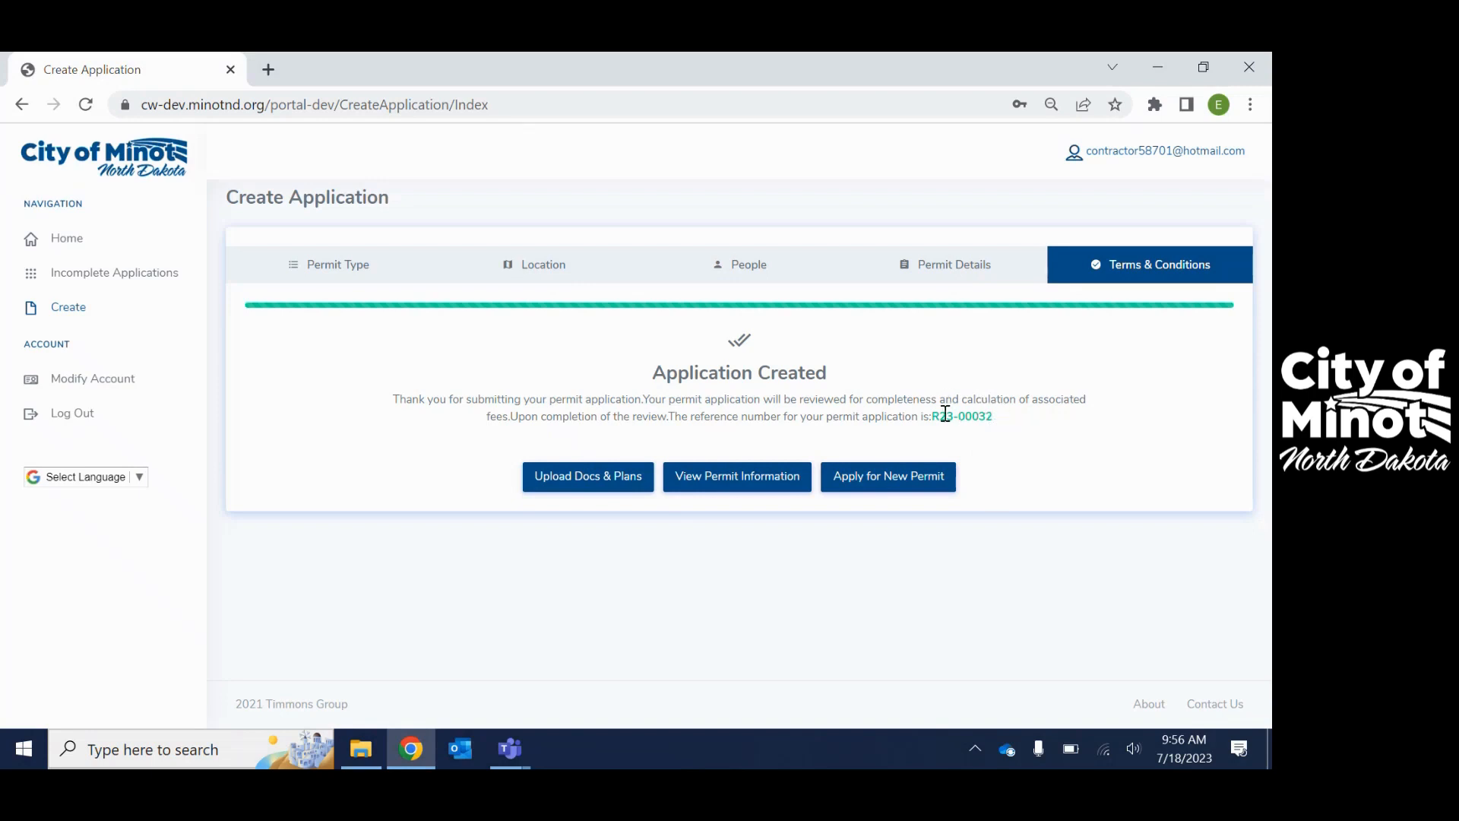
{"action": "left_click", "coordinate": [735, 487]}
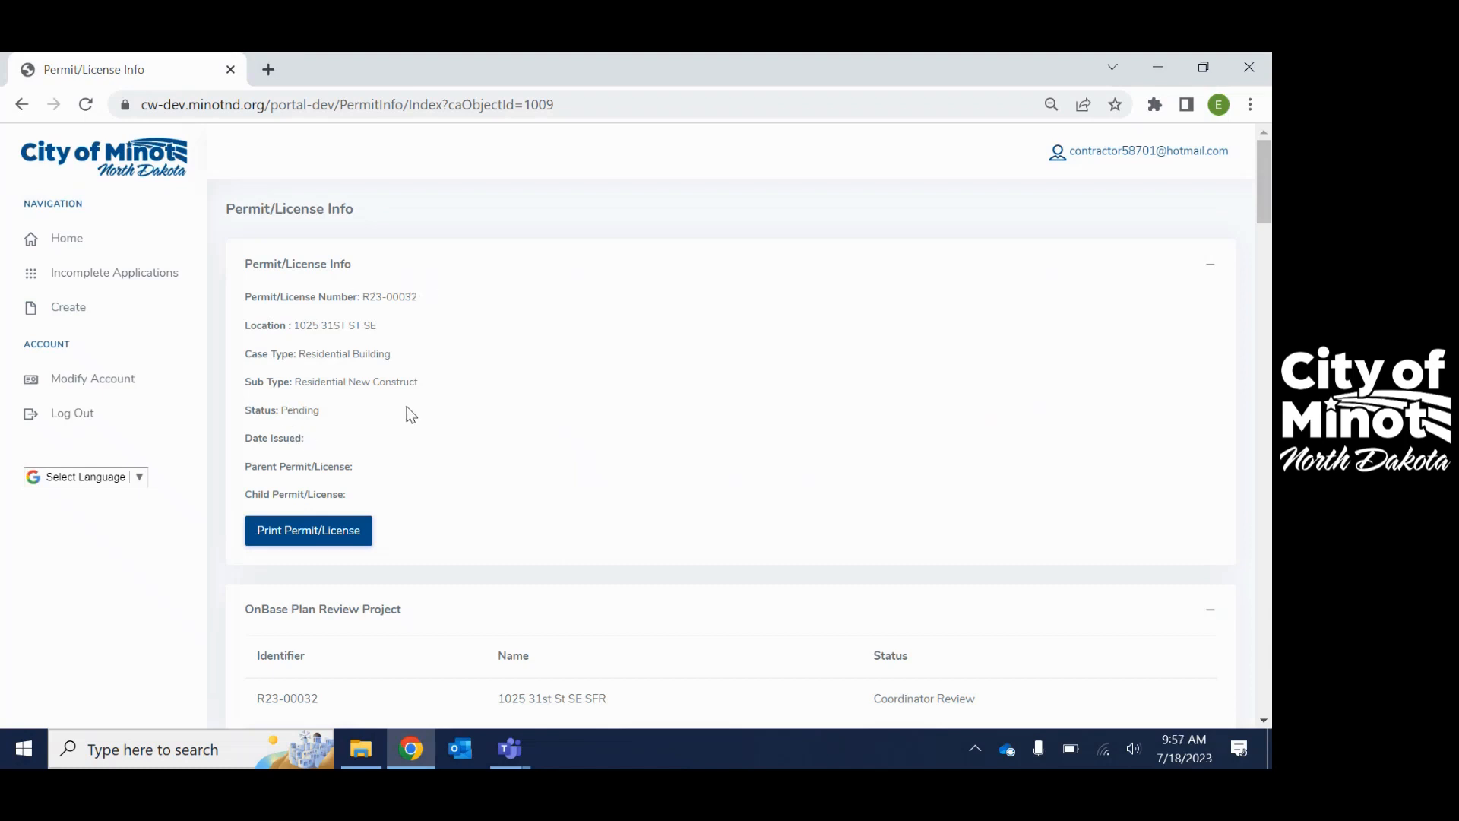
- Open the permit's plan review project and close it again
{"action": "scroll", "coordinate": [409, 413], "scroll_direction": "down", "scroll_amount": 3}
{"action": "scroll", "coordinate": [409, 413], "scroll_direction": "down", "scroll_amount": 3}
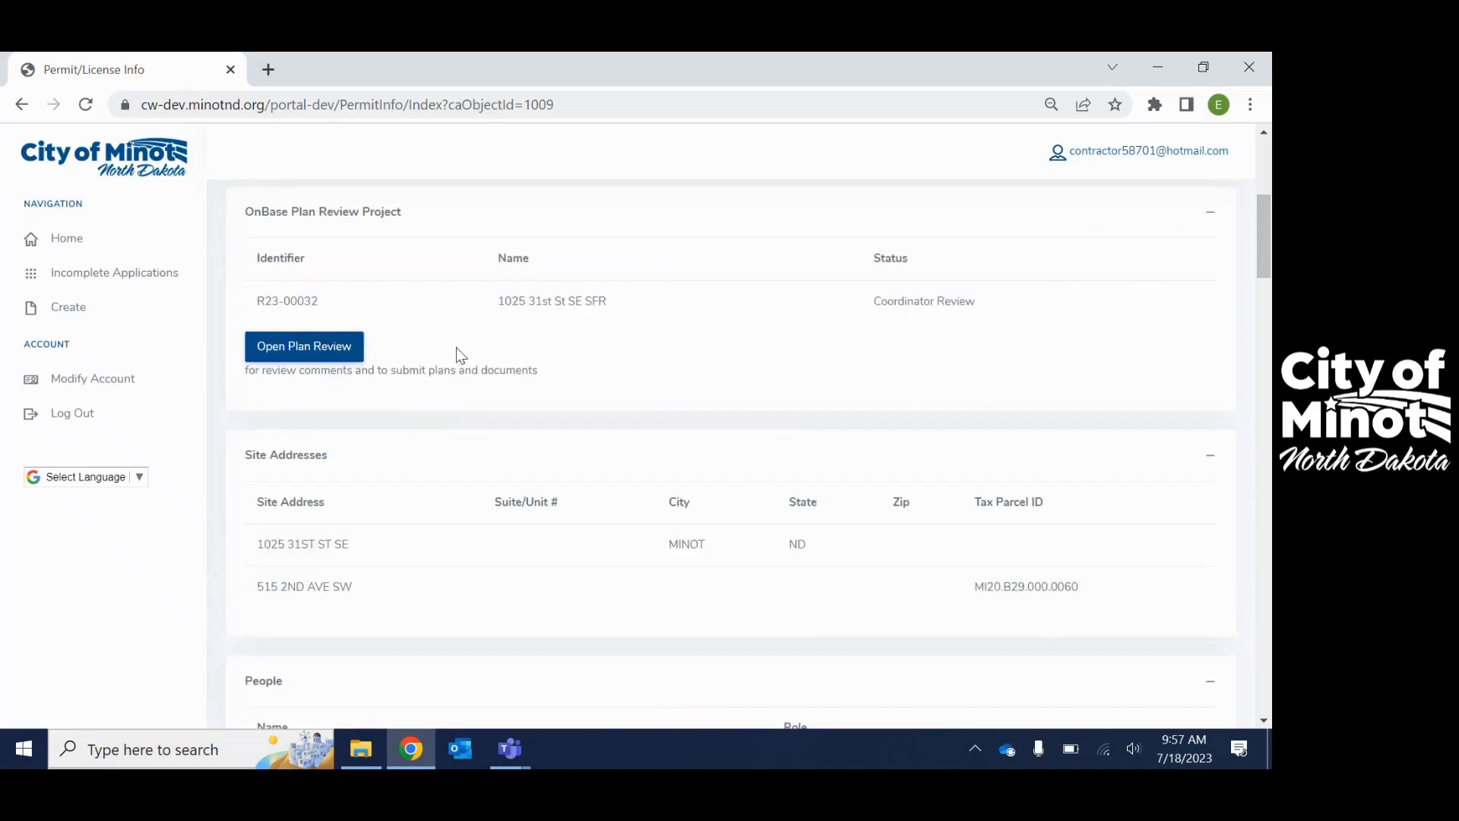
{"action": "left_click", "coordinate": [301, 348]}
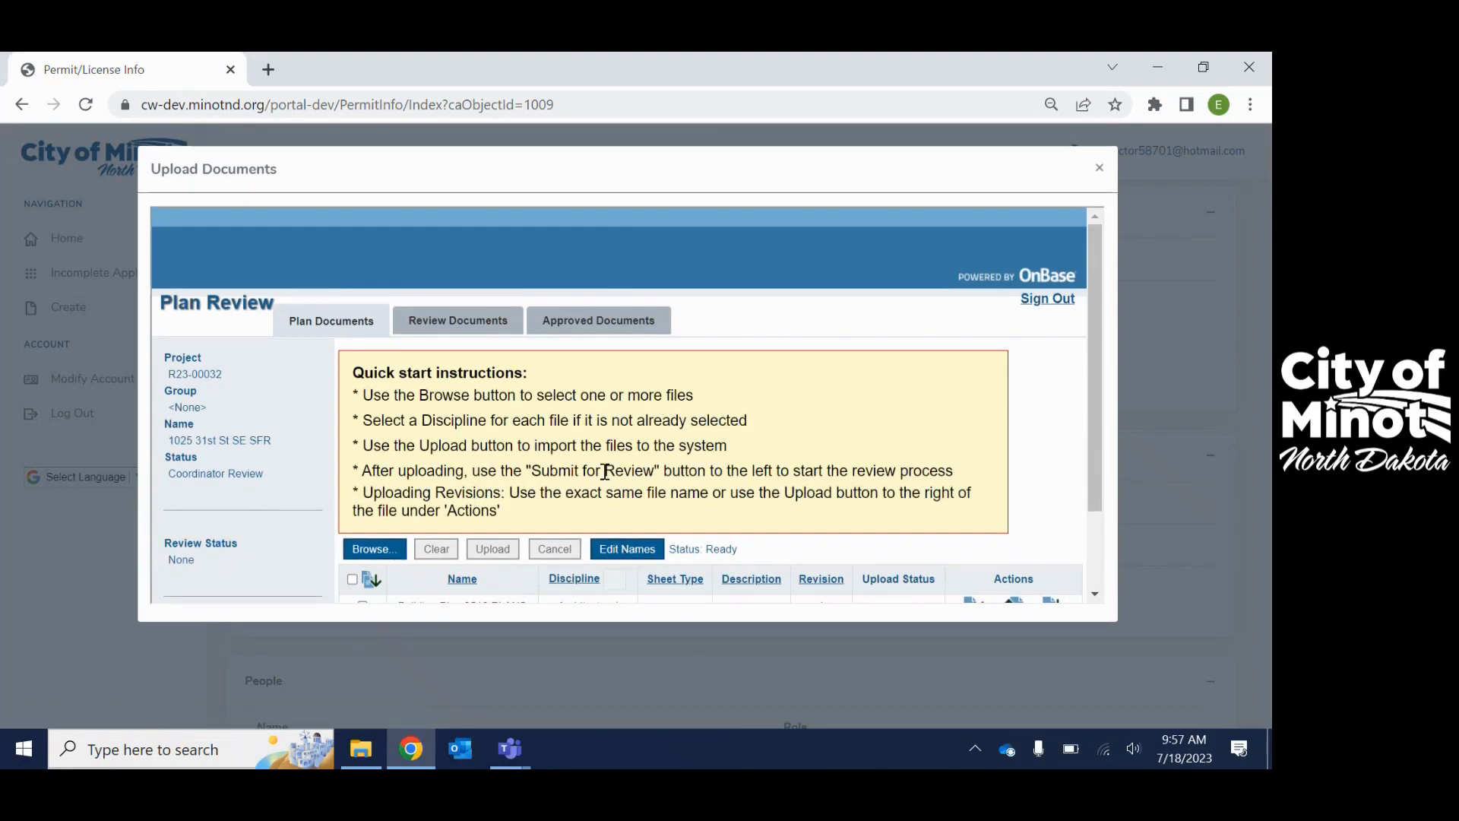
{"action": "scroll", "coordinate": [630, 397], "scroll_direction": "up", "scroll_amount": 3}
{"action": "left_click", "coordinate": [1102, 169]}
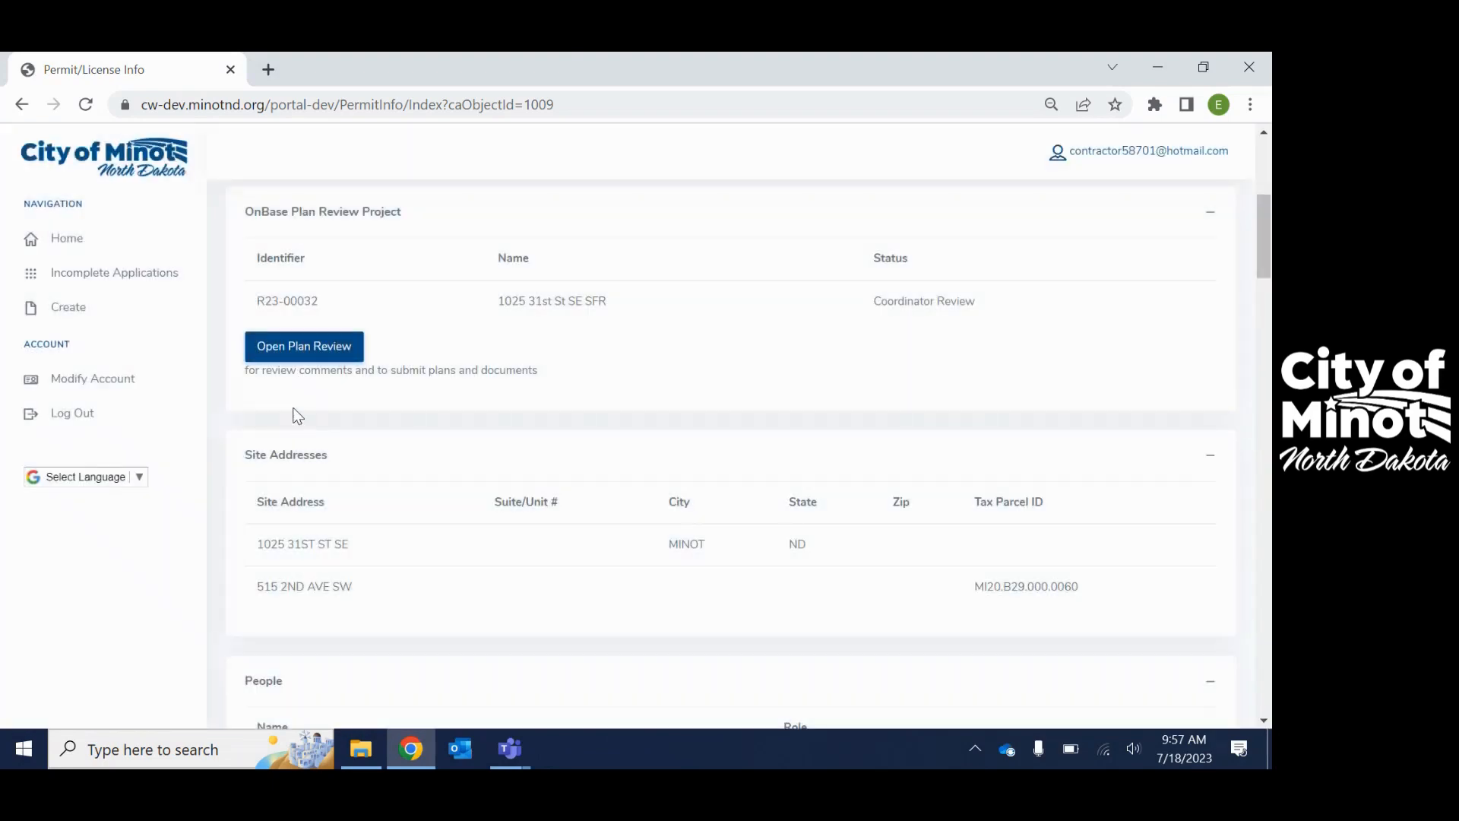
- Scroll through Site Addresses, People and Permit/License Details down to the Tasks list
{"action": "scroll", "coordinate": [289, 414], "scroll_direction": "down", "scroll_amount": 1}
{"action": "scroll", "coordinate": [370, 350], "scroll_direction": "down", "scroll_amount": 1}
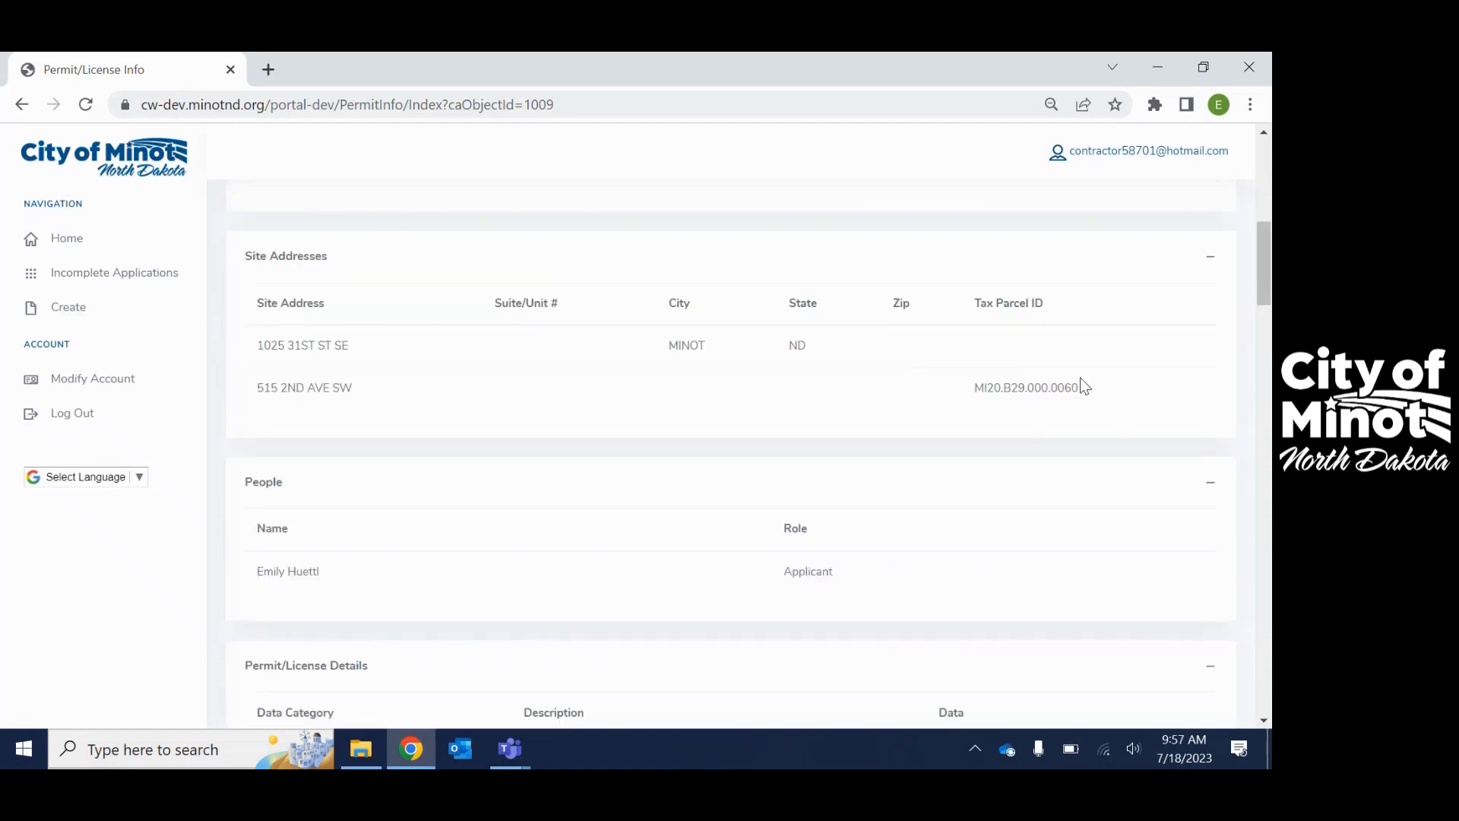
{"action": "scroll", "coordinate": [1079, 380], "scroll_direction": "down", "scroll_amount": 2}
{"action": "scroll", "coordinate": [631, 417], "scroll_direction": "down", "scroll_amount": 2}
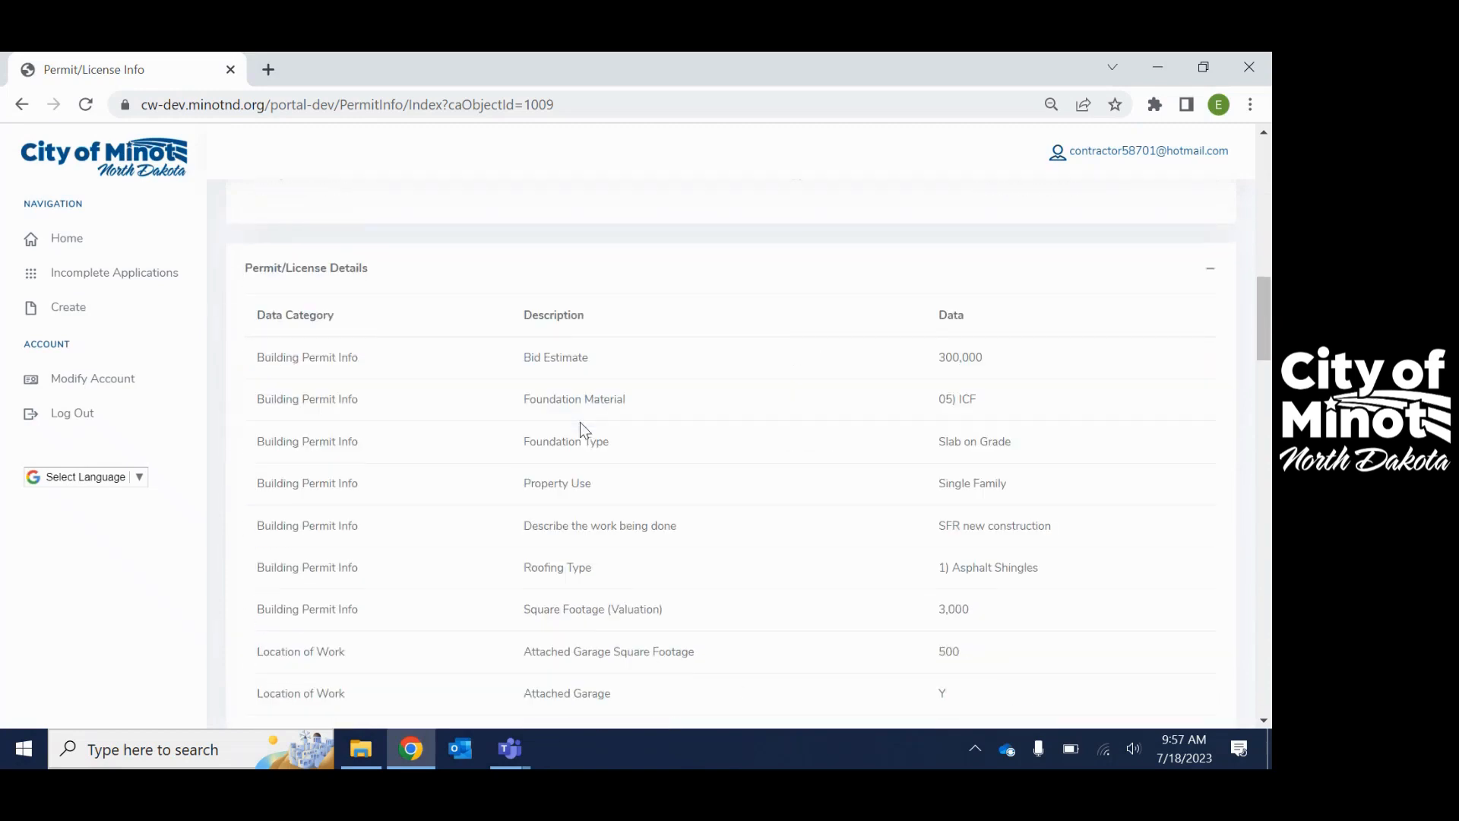
{"action": "scroll", "coordinate": [763, 513], "scroll_direction": "down", "scroll_amount": 4}
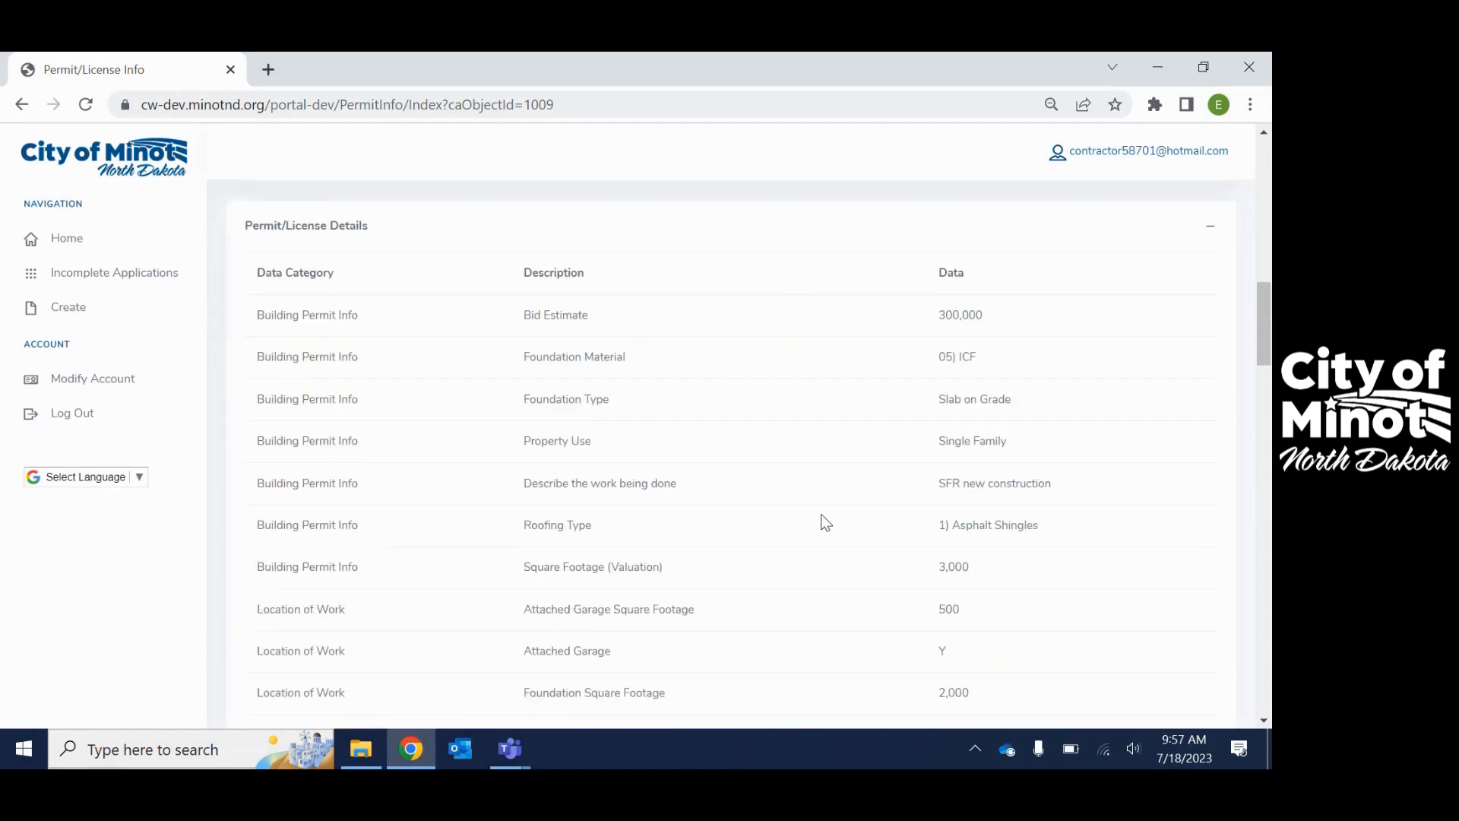
{"action": "scroll", "coordinate": [809, 522], "scroll_direction": "down", "scroll_amount": 3}
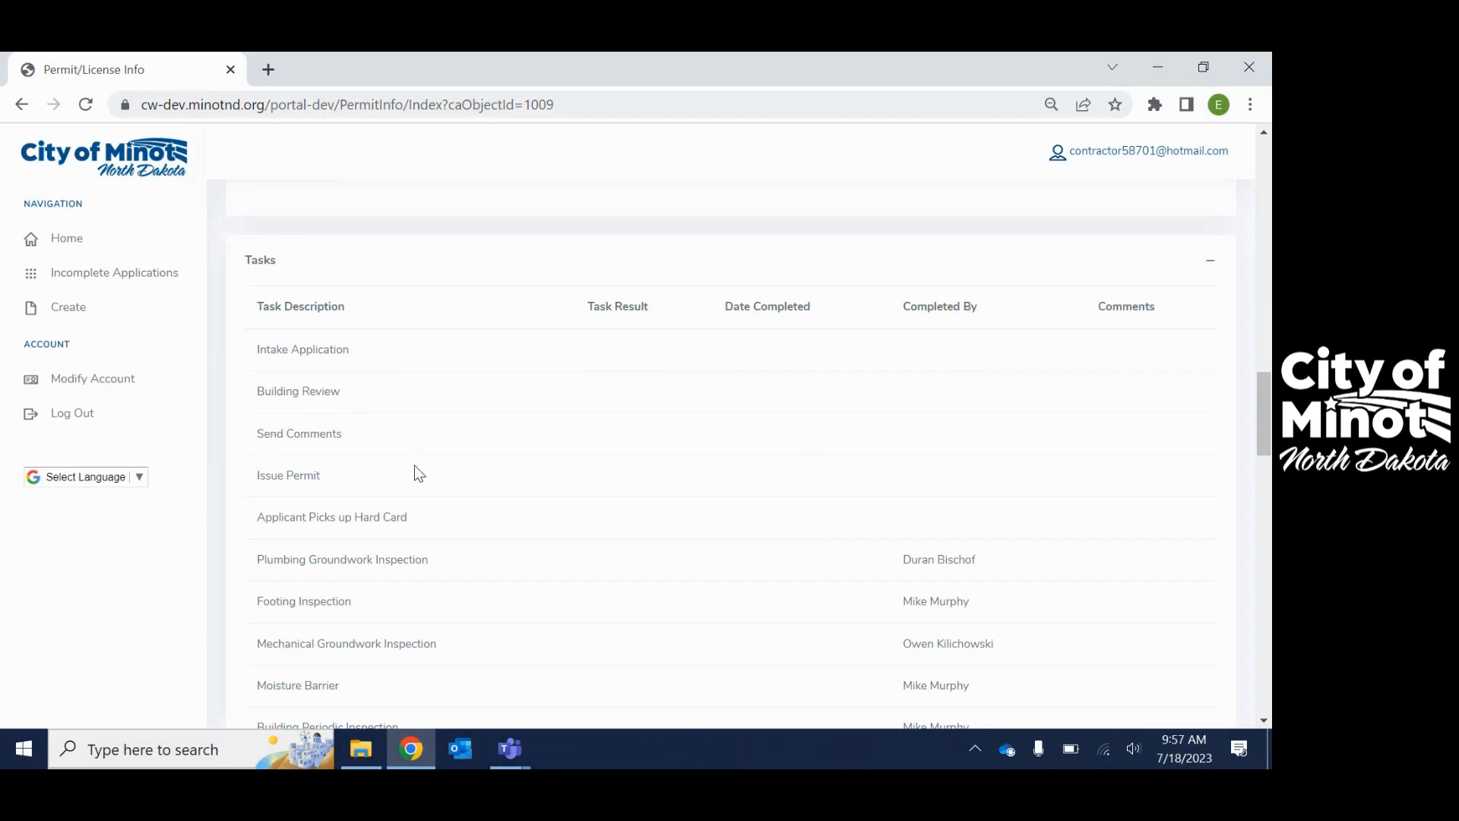
- Scroll past Tasks and Fees to the empty Payments and Attachments, then return Home
{"action": "scroll", "coordinate": [502, 380], "scroll_direction": "down", "scroll_amount": 3}
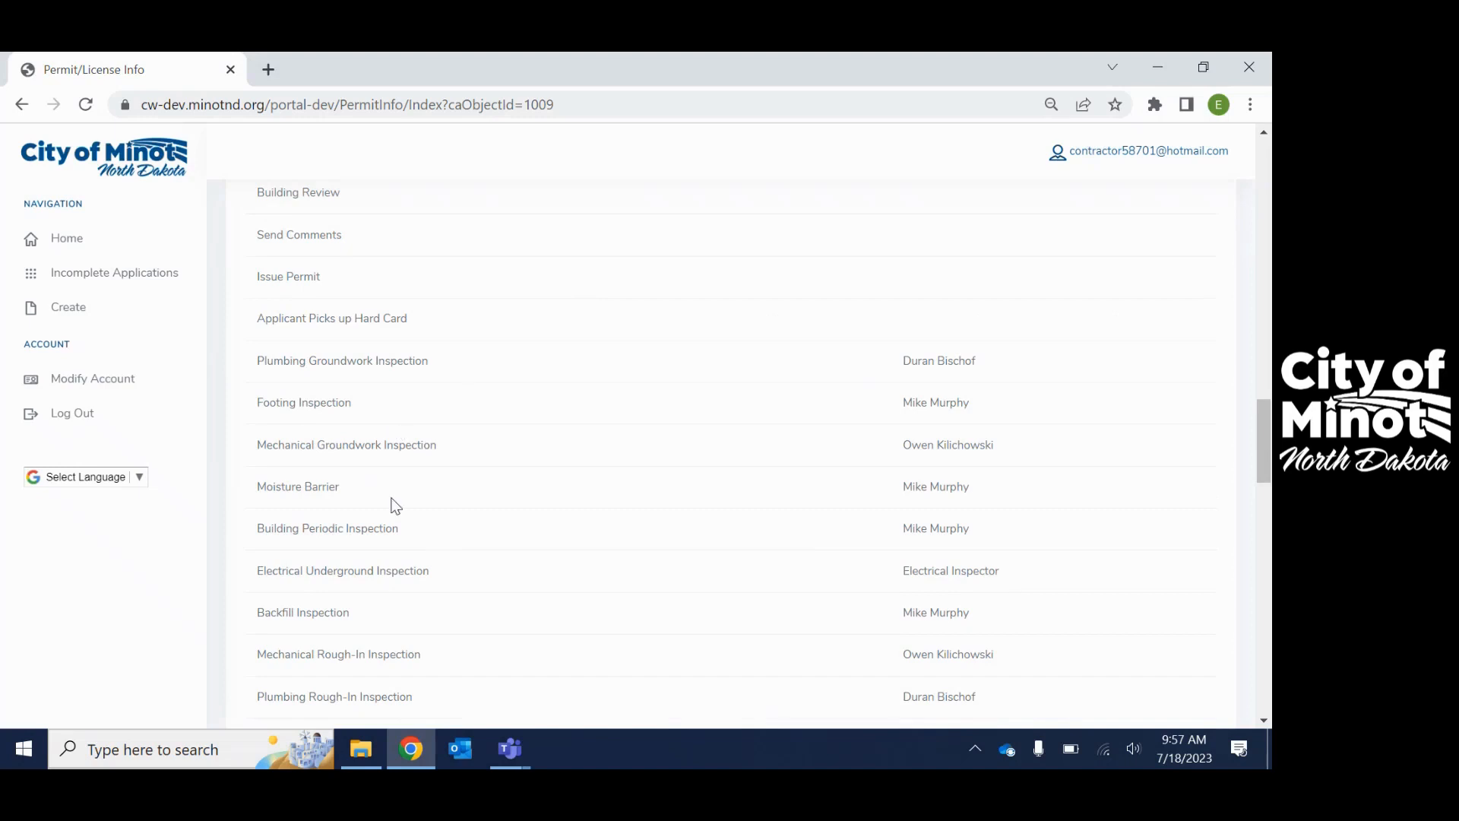
{"action": "scroll", "coordinate": [488, 501], "scroll_direction": "down", "scroll_amount": 3}
{"action": "scroll", "coordinate": [373, 514], "scroll_direction": "down", "scroll_amount": 5}
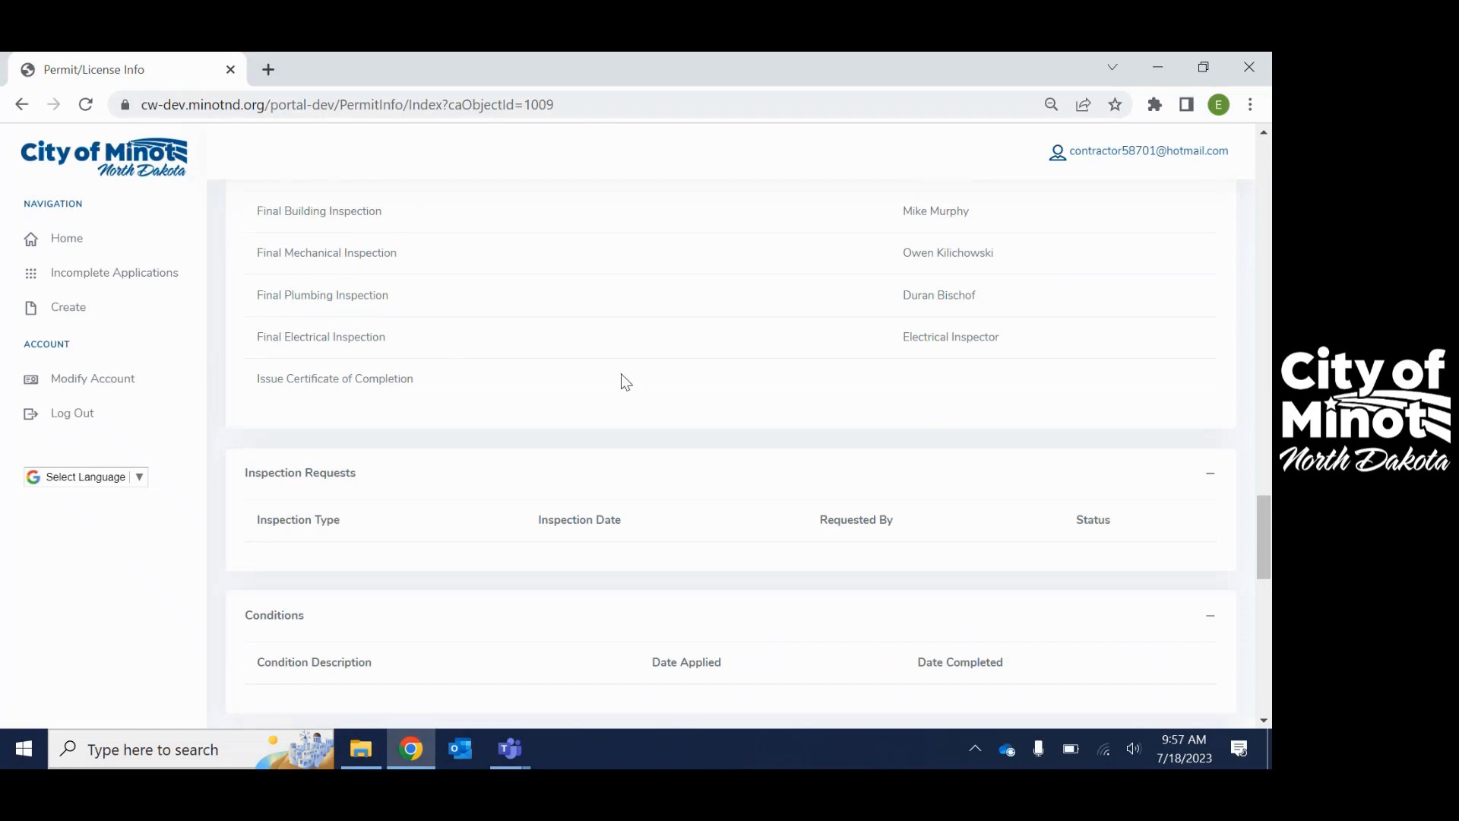
{"action": "scroll", "coordinate": [621, 374], "scroll_direction": "down", "scroll_amount": 5}
{"action": "scroll", "coordinate": [622, 374], "scroll_direction": "down", "scroll_amount": 2}
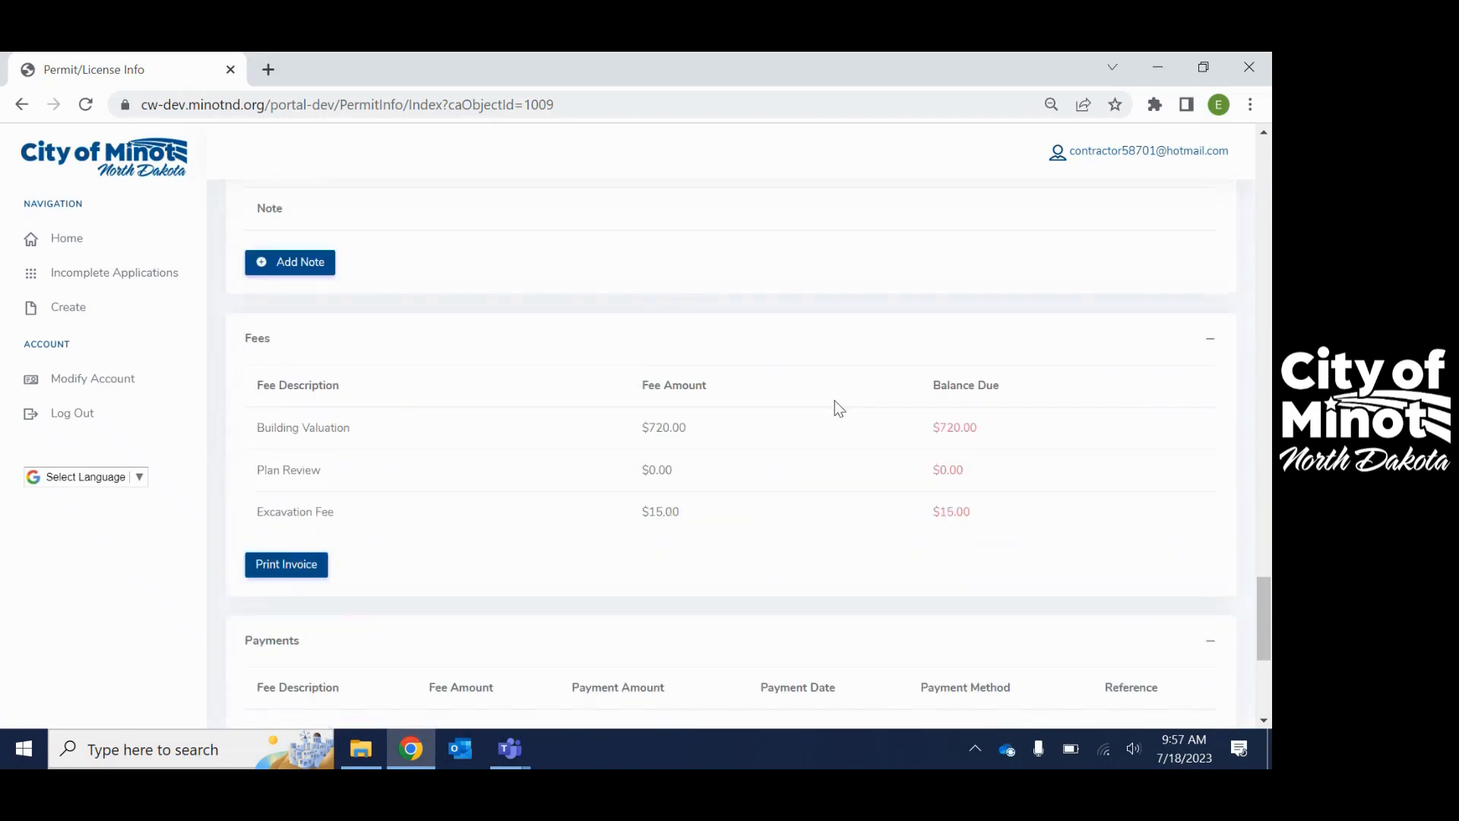
{"action": "scroll", "coordinate": [1006, 540], "scroll_direction": "down", "scroll_amount": 4}
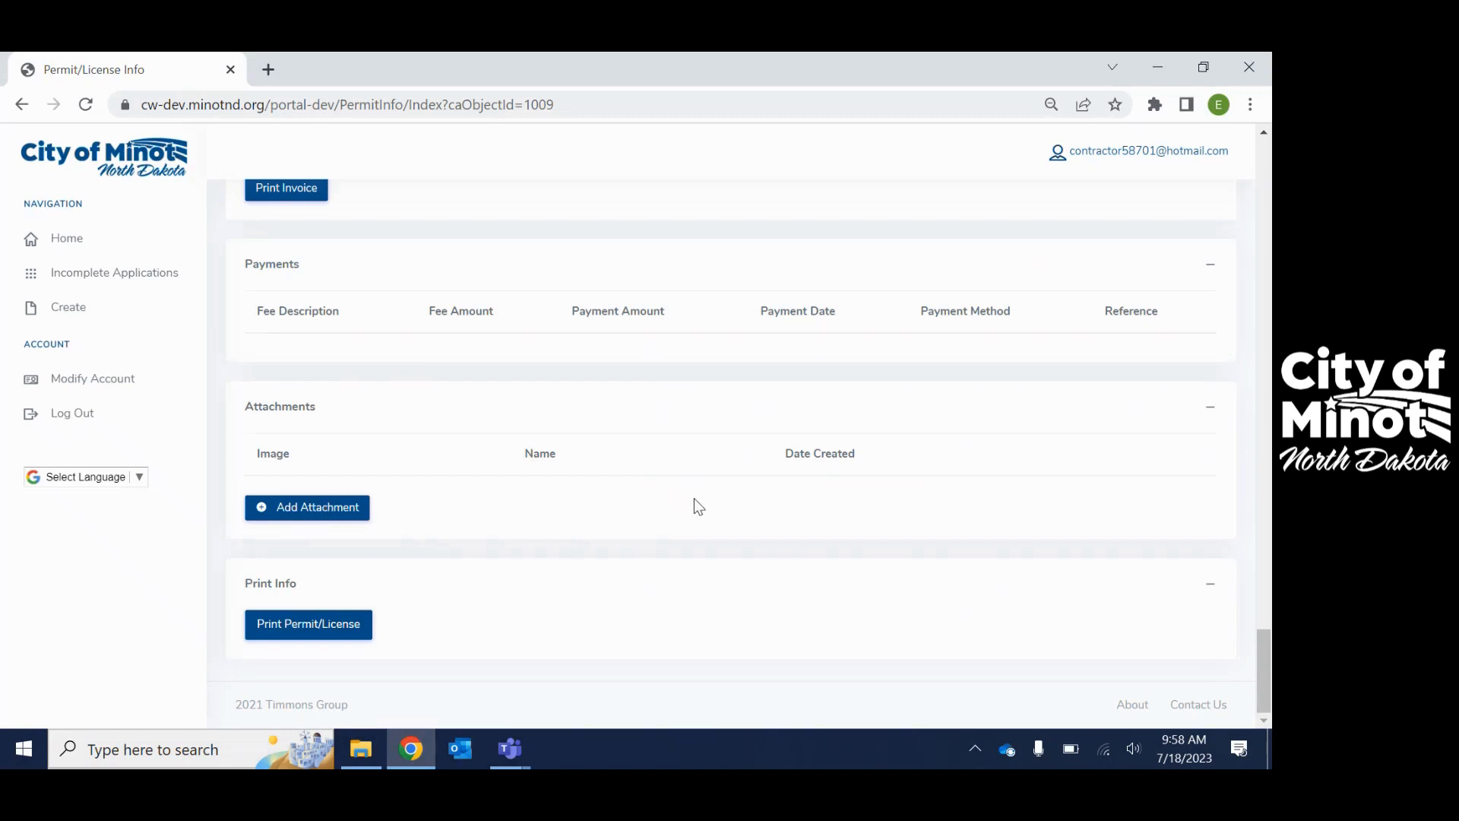
{"action": "left_click", "coordinate": [76, 246]}
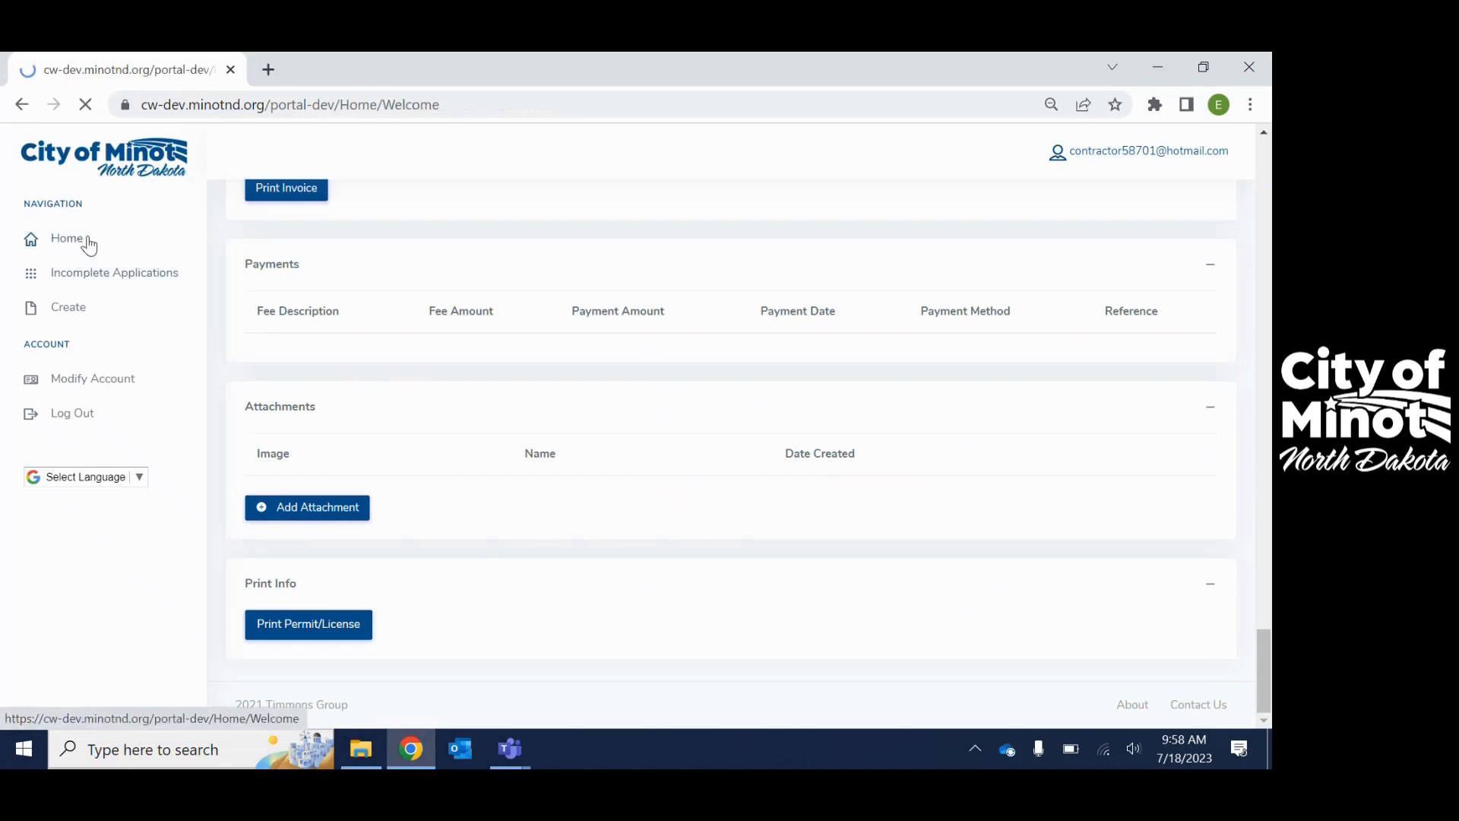